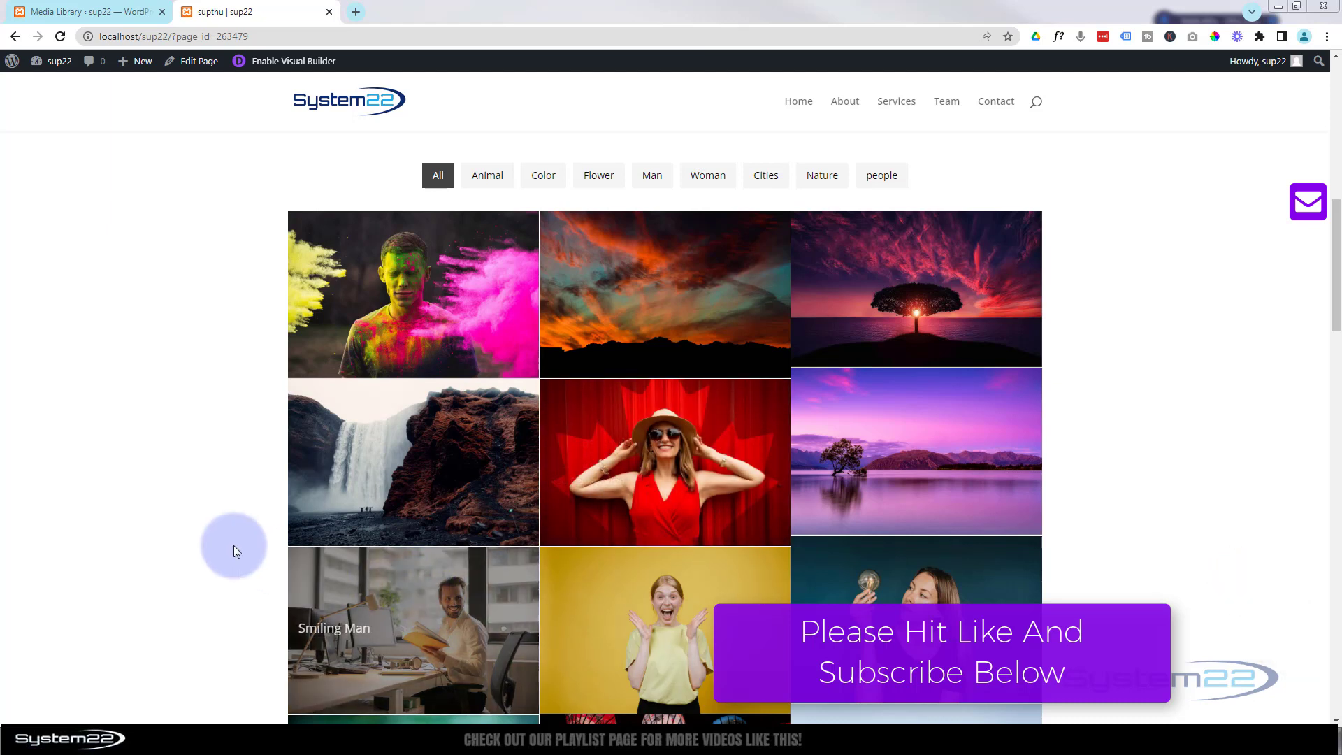
Preview the Purple smoke and Hands images in the existing gallery's lightbox.
{"action": "scroll", "coordinate": [233, 542], "scroll_direction": "down", "scroll_amount": 7}
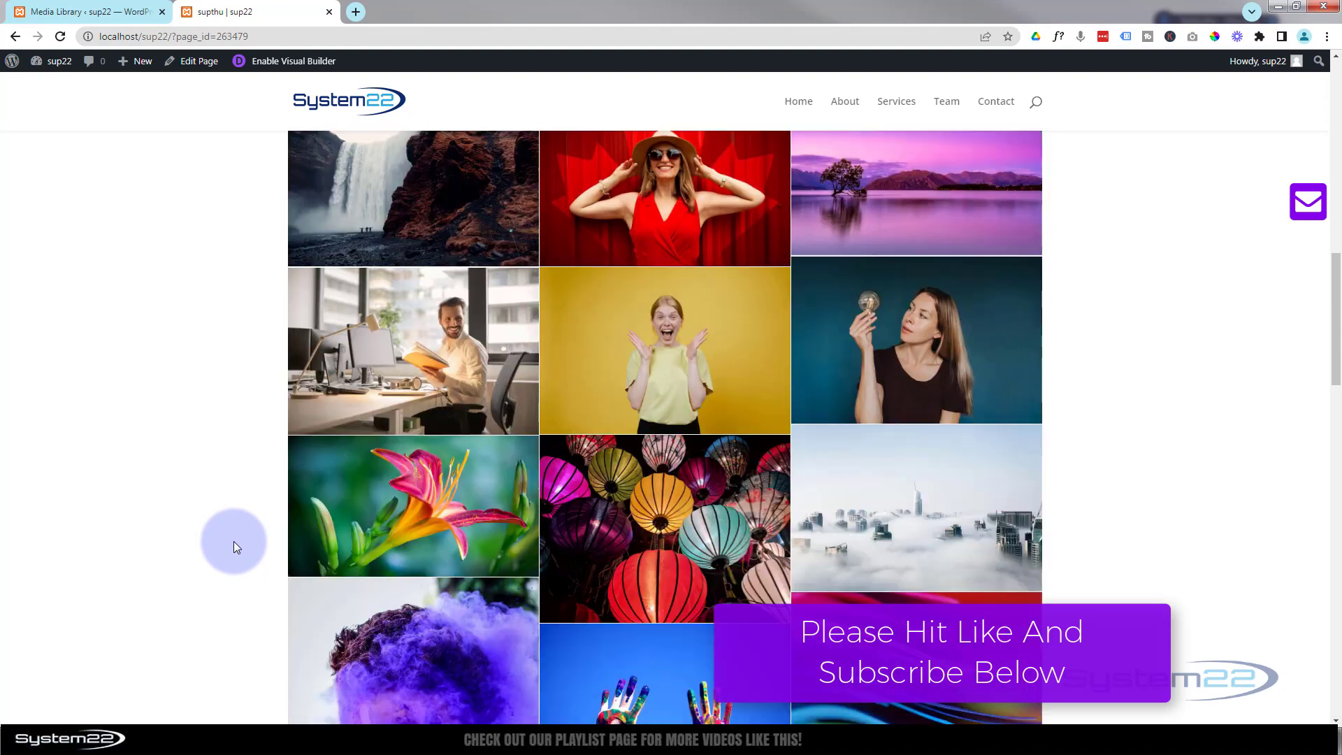
{"action": "scroll", "coordinate": [234, 541], "scroll_direction": "down", "scroll_amount": 2}
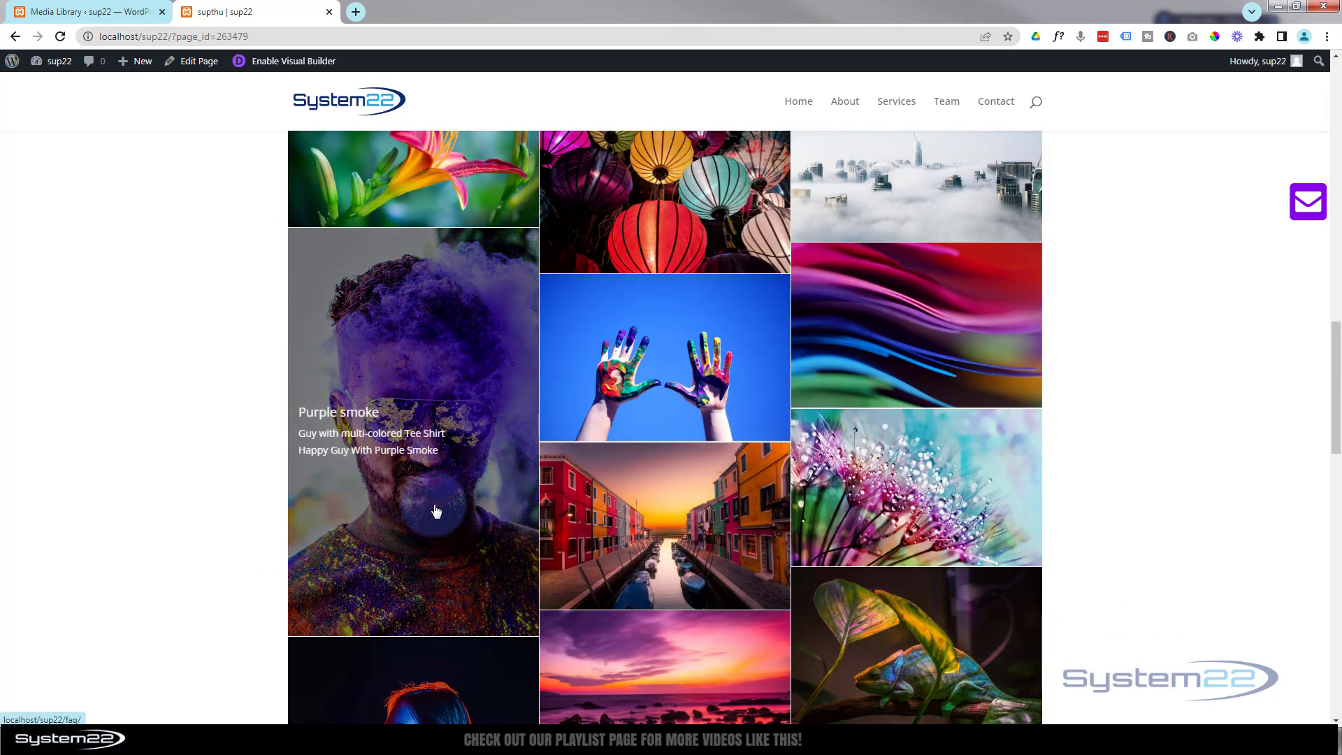
{"action": "left_click", "coordinate": [401, 512]}
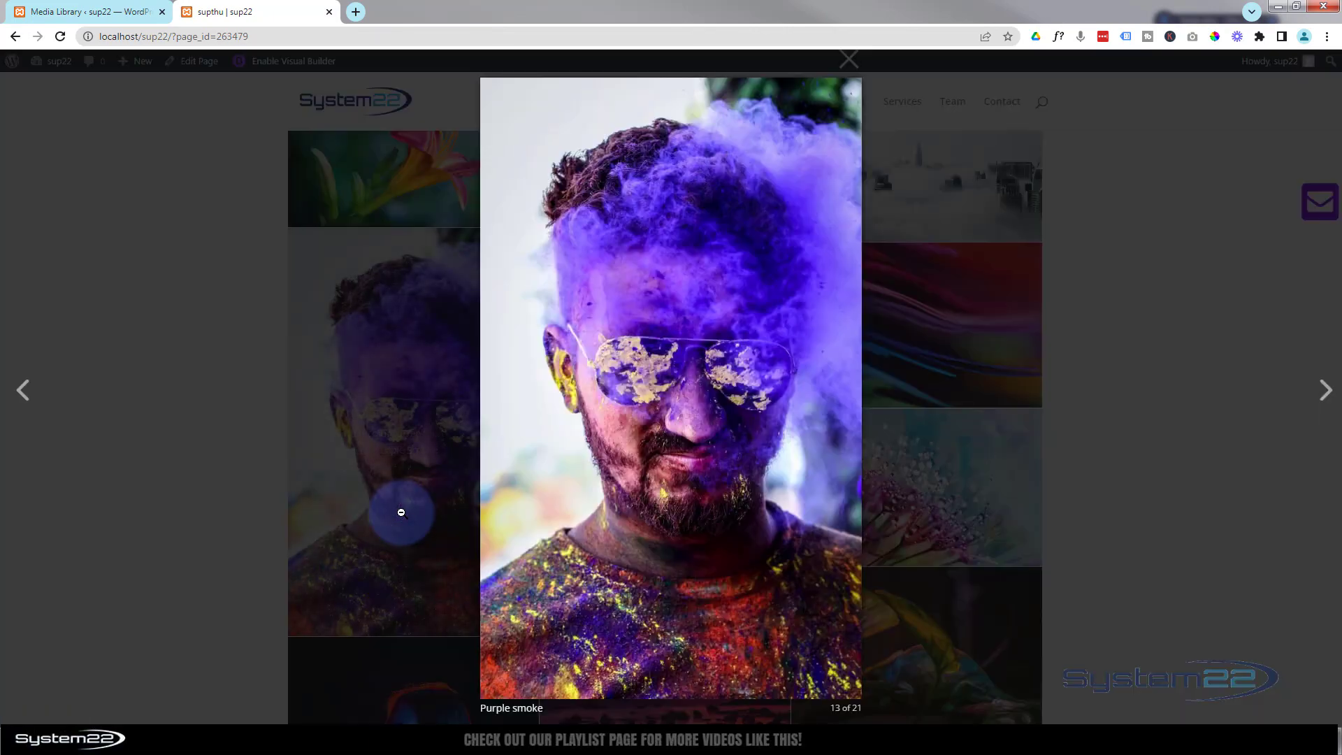
{"action": "left_click", "coordinate": [401, 512]}
{"action": "left_click", "coordinate": [685, 339]}
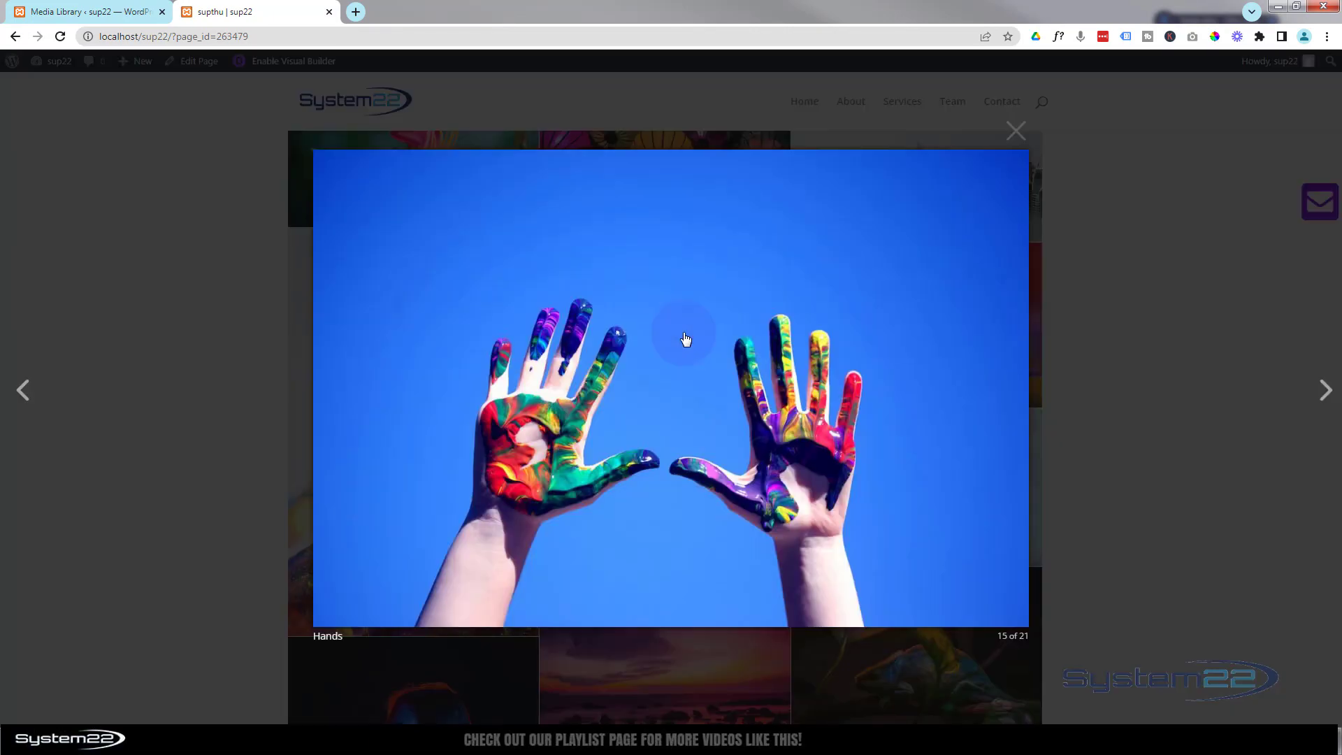
{"action": "left_click", "coordinate": [227, 356]}
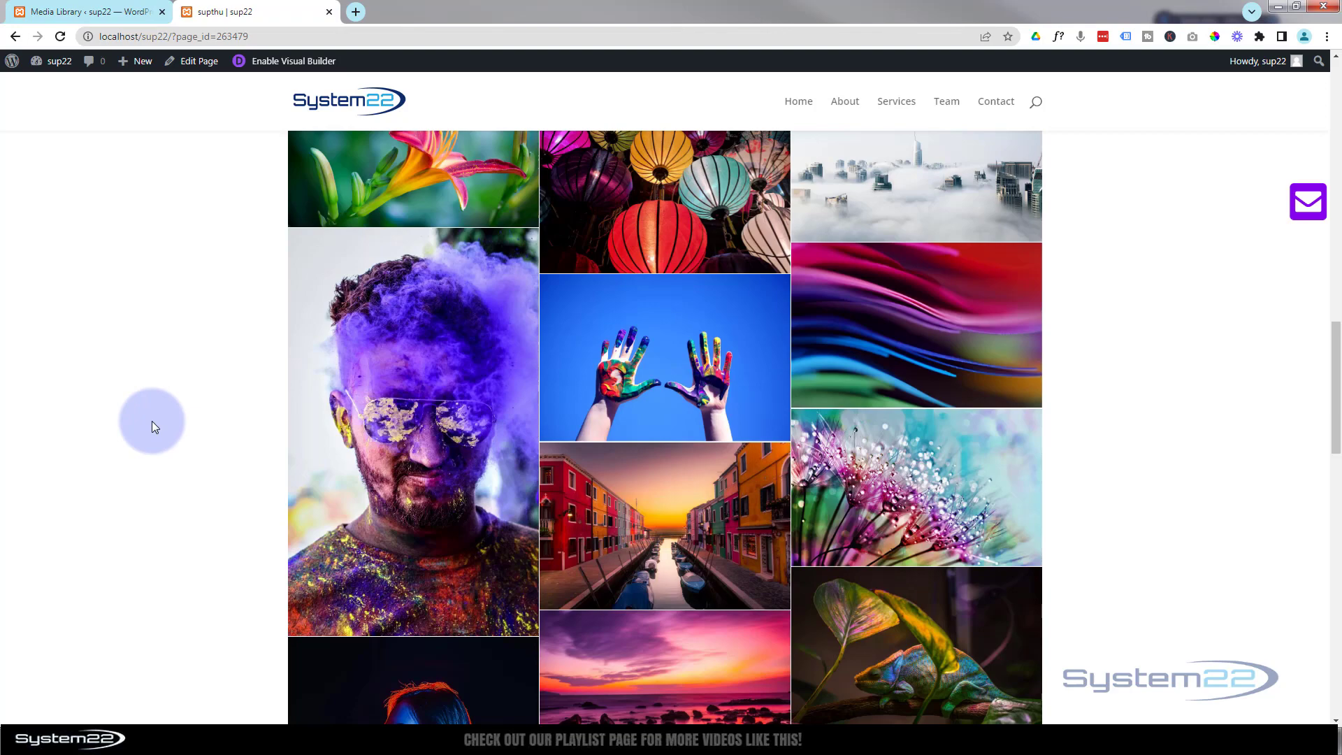
Try the old gallery's filters: Animal, Color, Flower, Man, Woman, Cities, Nature, people, then all.
{"action": "scroll", "coordinate": [152, 420], "scroll_direction": "up", "scroll_amount": 8}
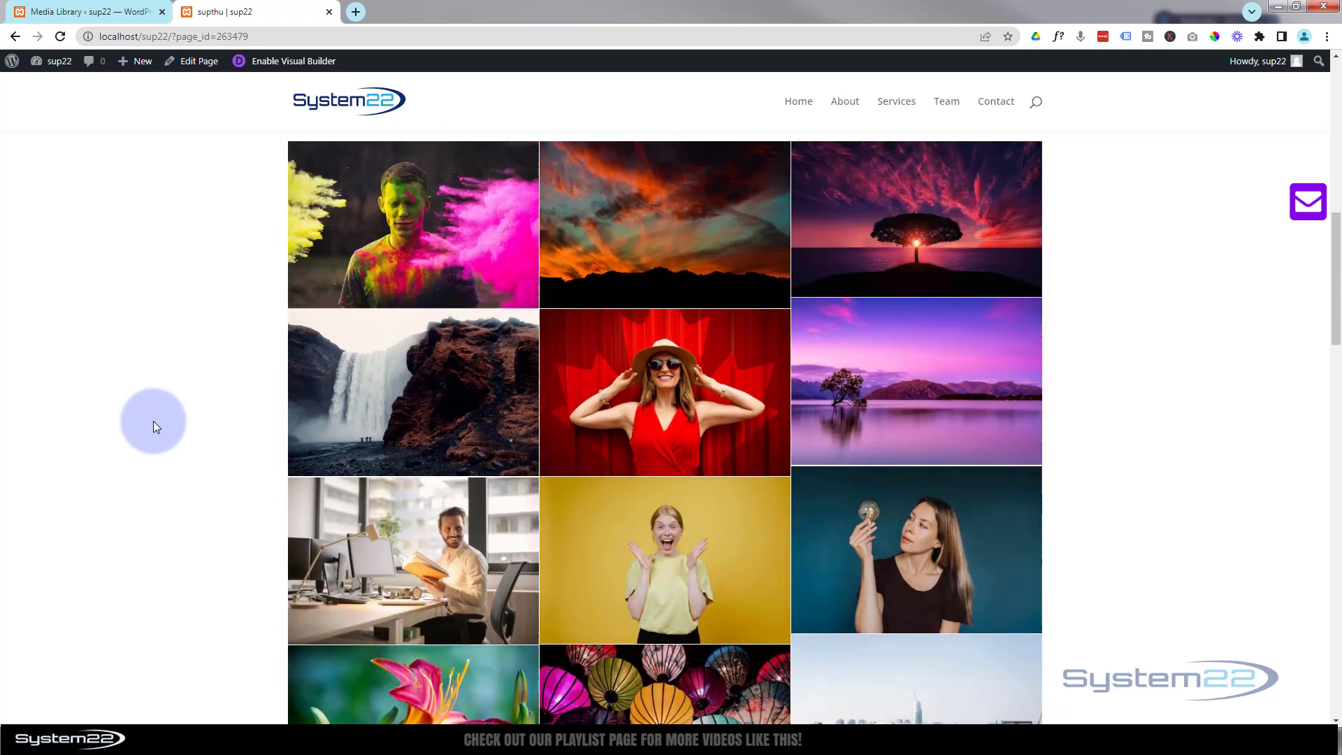
{"action": "scroll", "coordinate": [153, 421], "scroll_direction": "up", "scroll_amount": 2}
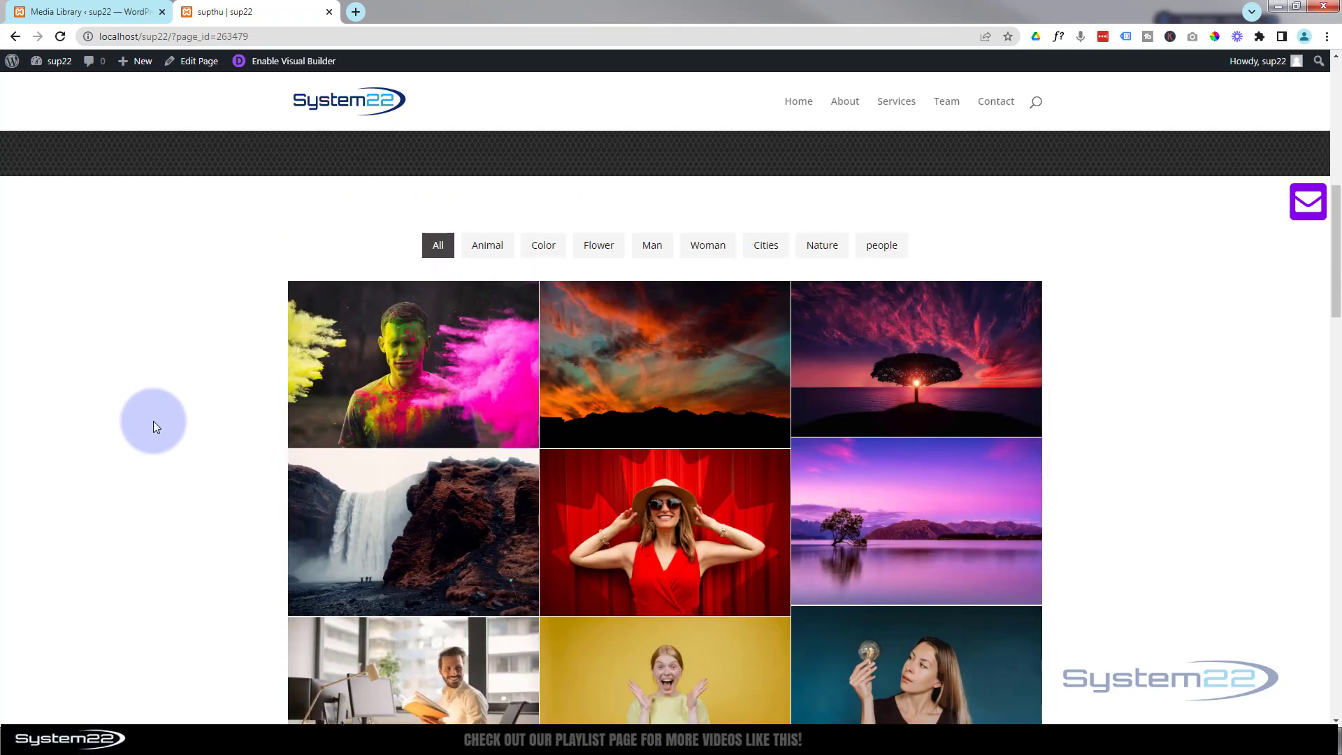
{"action": "left_click", "coordinate": [484, 249]}
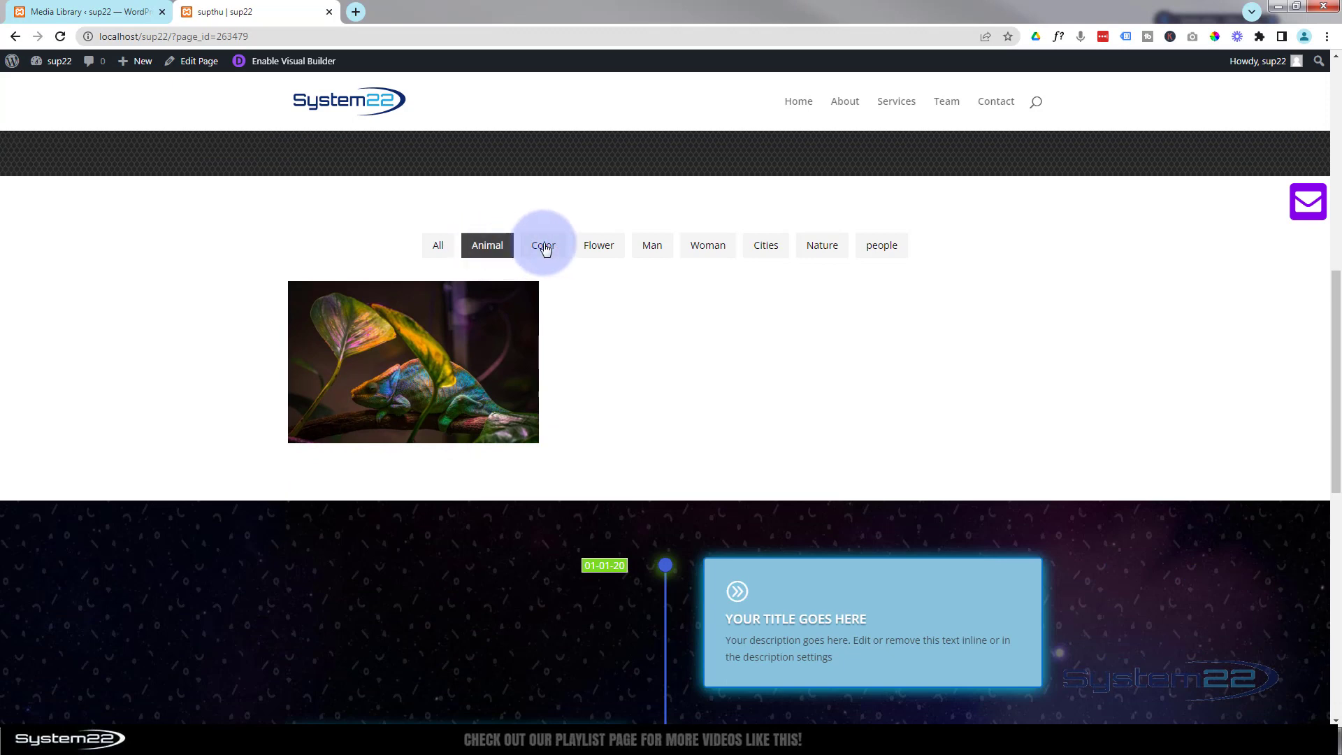
{"action": "left_click", "coordinate": [543, 247]}
{"action": "left_click", "coordinate": [598, 250]}
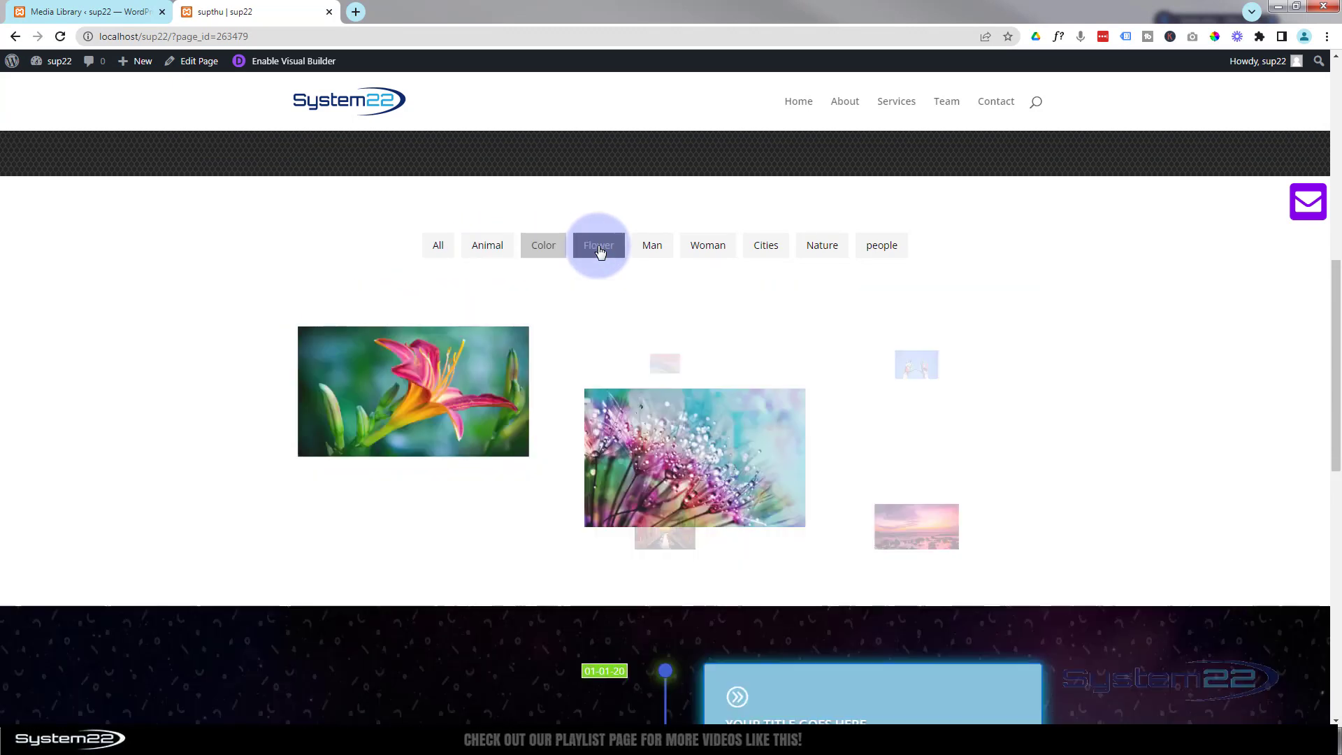
{"action": "left_click", "coordinate": [657, 246]}
{"action": "left_click", "coordinate": [723, 253]}
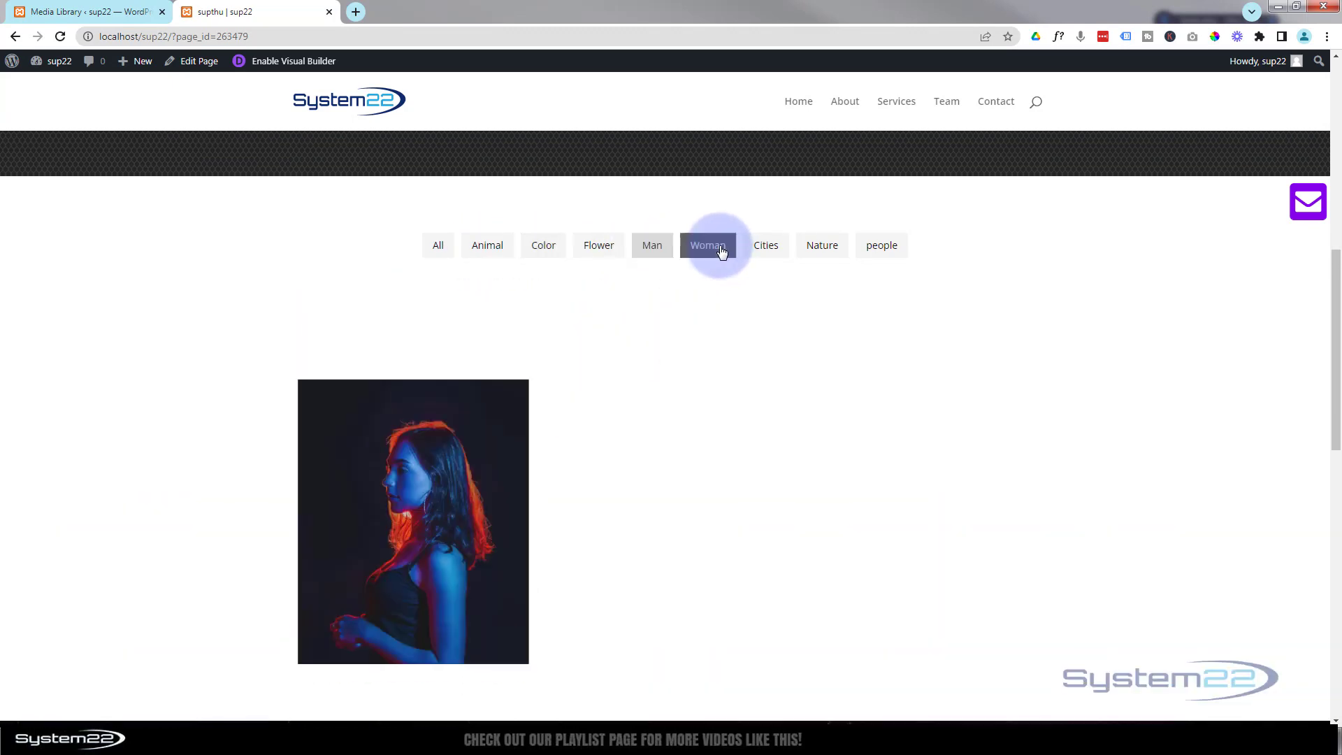
{"action": "left_click", "coordinate": [764, 251]}
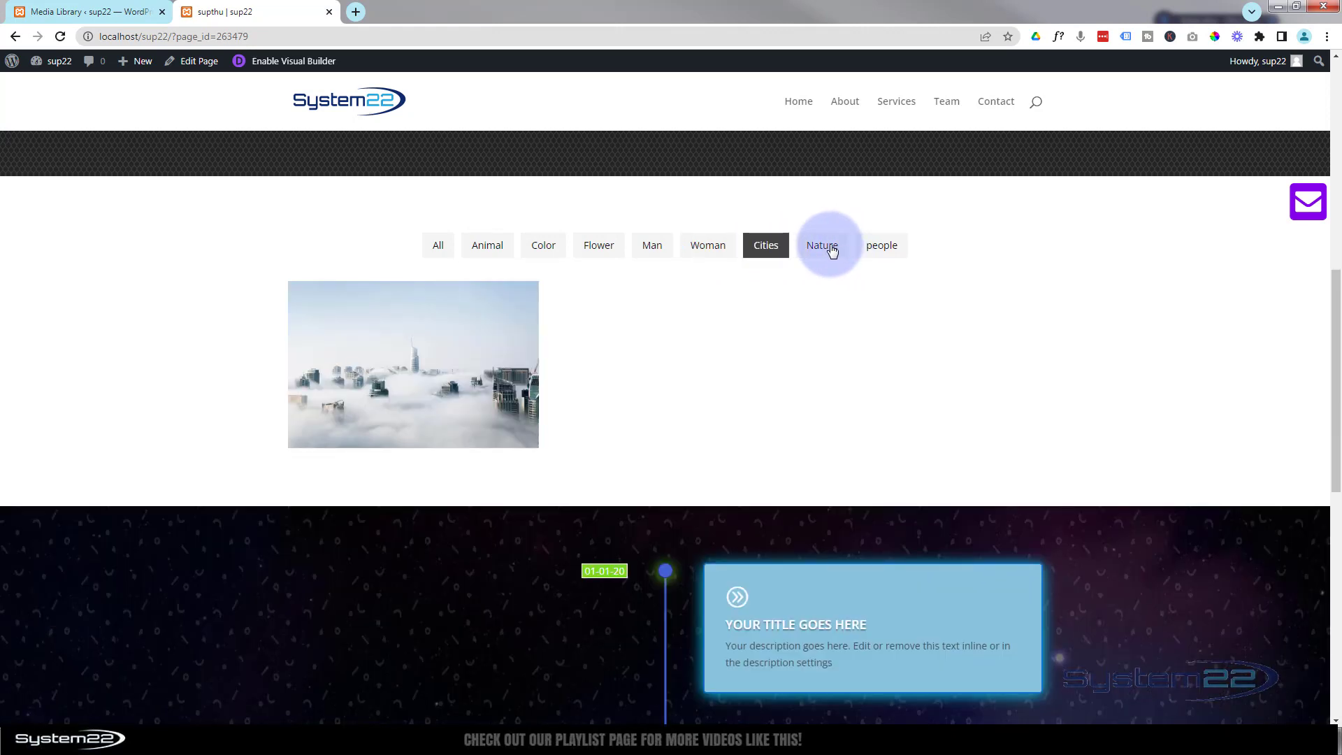
{"action": "left_click", "coordinate": [842, 249]}
{"action": "left_click", "coordinate": [882, 245]}
{"action": "left_click", "coordinate": [439, 249]}
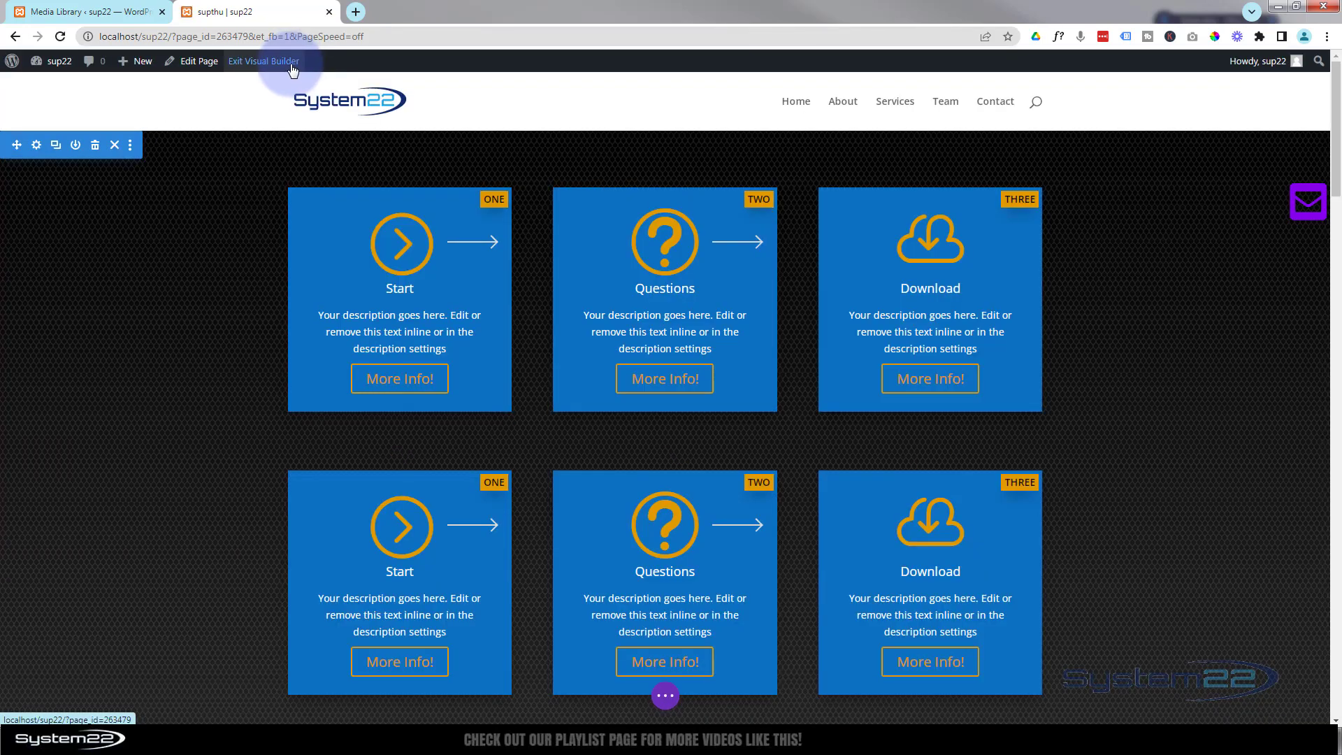
Delete the old filterable gallery module from the page.
{"action": "scroll", "coordinate": [221, 264], "scroll_direction": "down", "scroll_amount": 7}
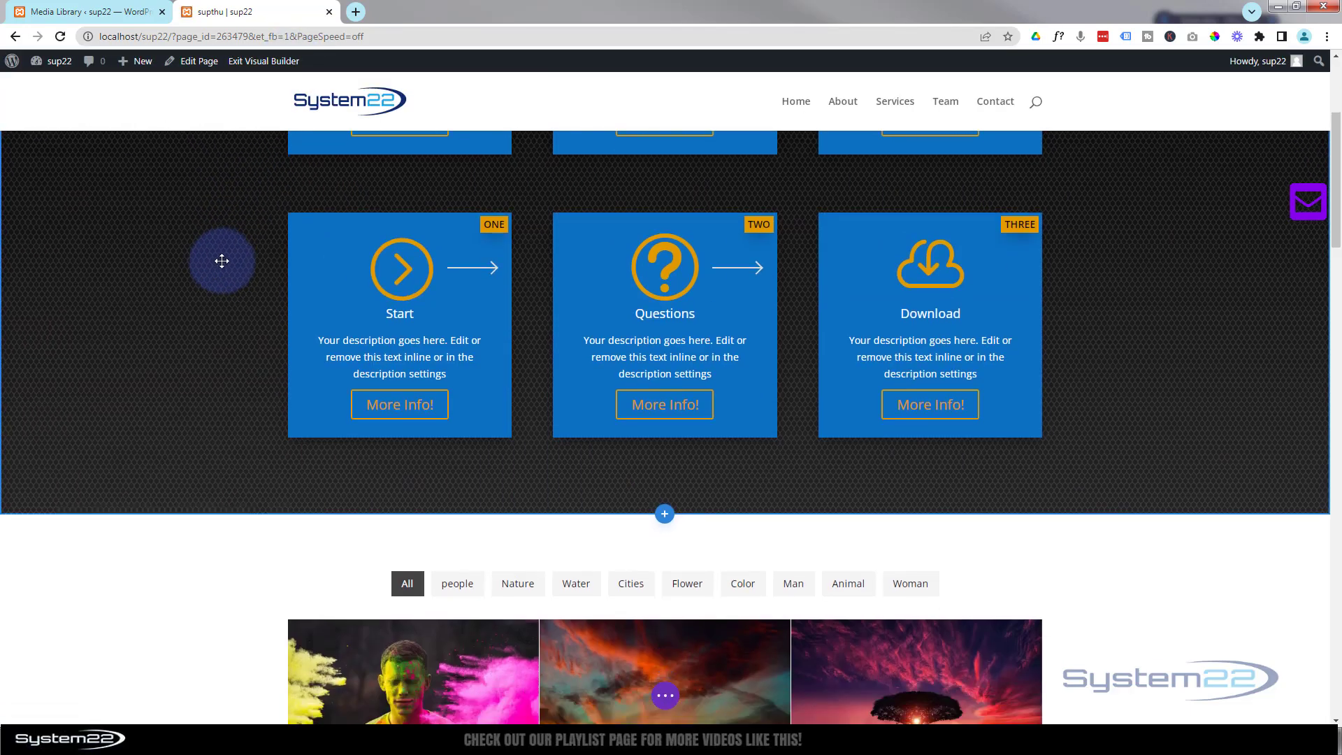
{"action": "scroll", "coordinate": [222, 261], "scroll_direction": "down", "scroll_amount": 2}
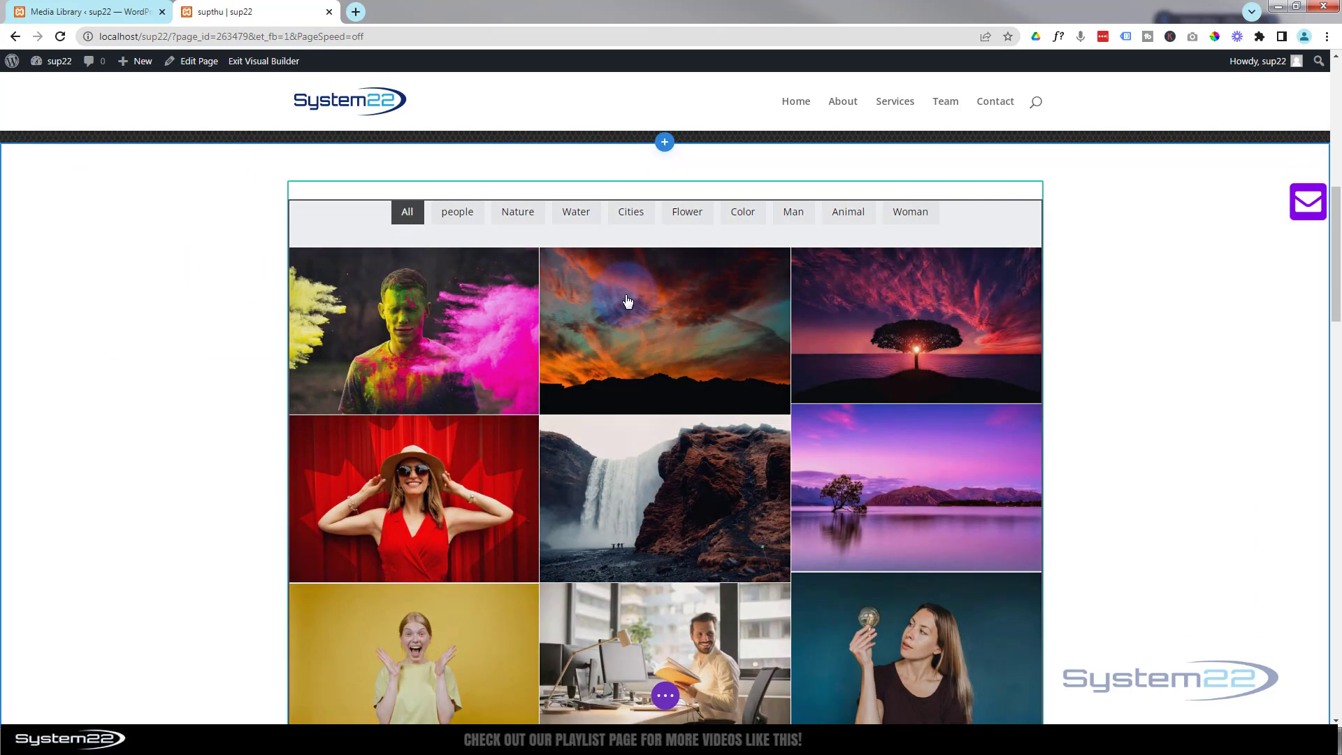
{"action": "mouse_move", "coordinate": [627, 301]}
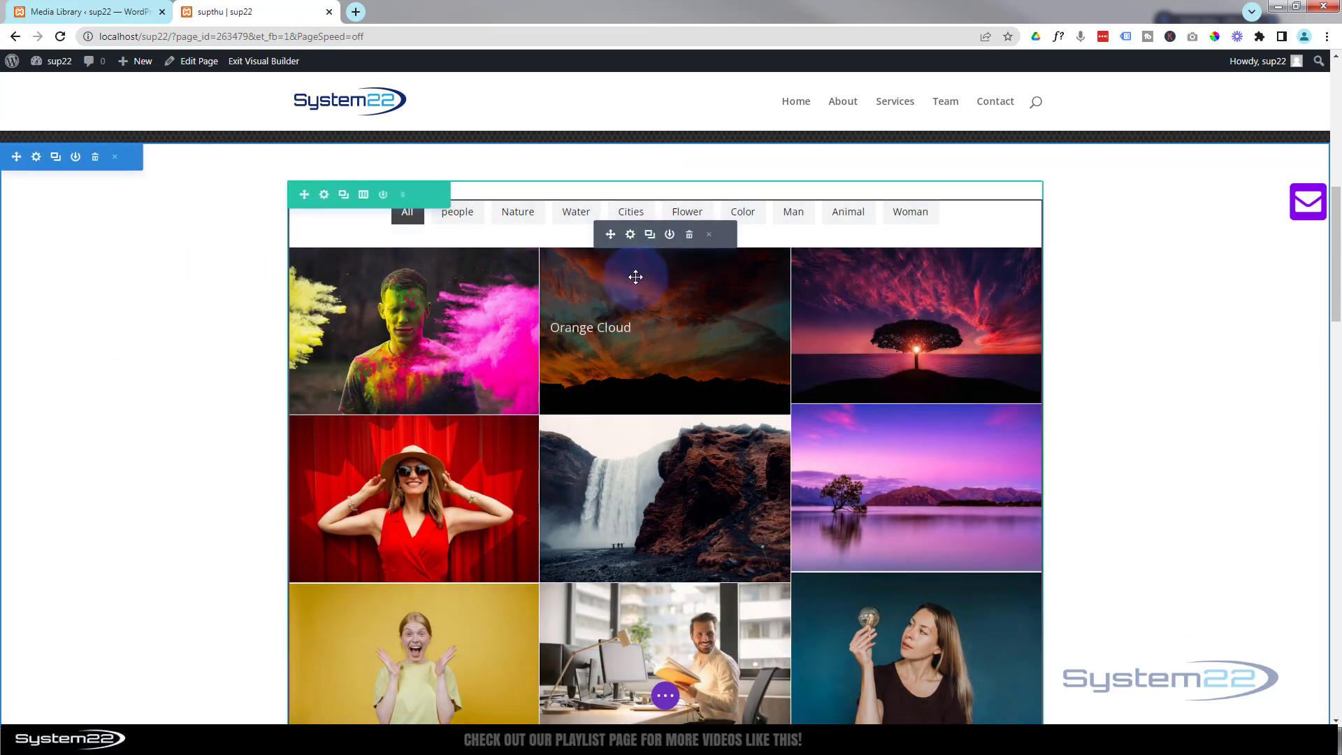
{"action": "left_click", "coordinate": [689, 236]}
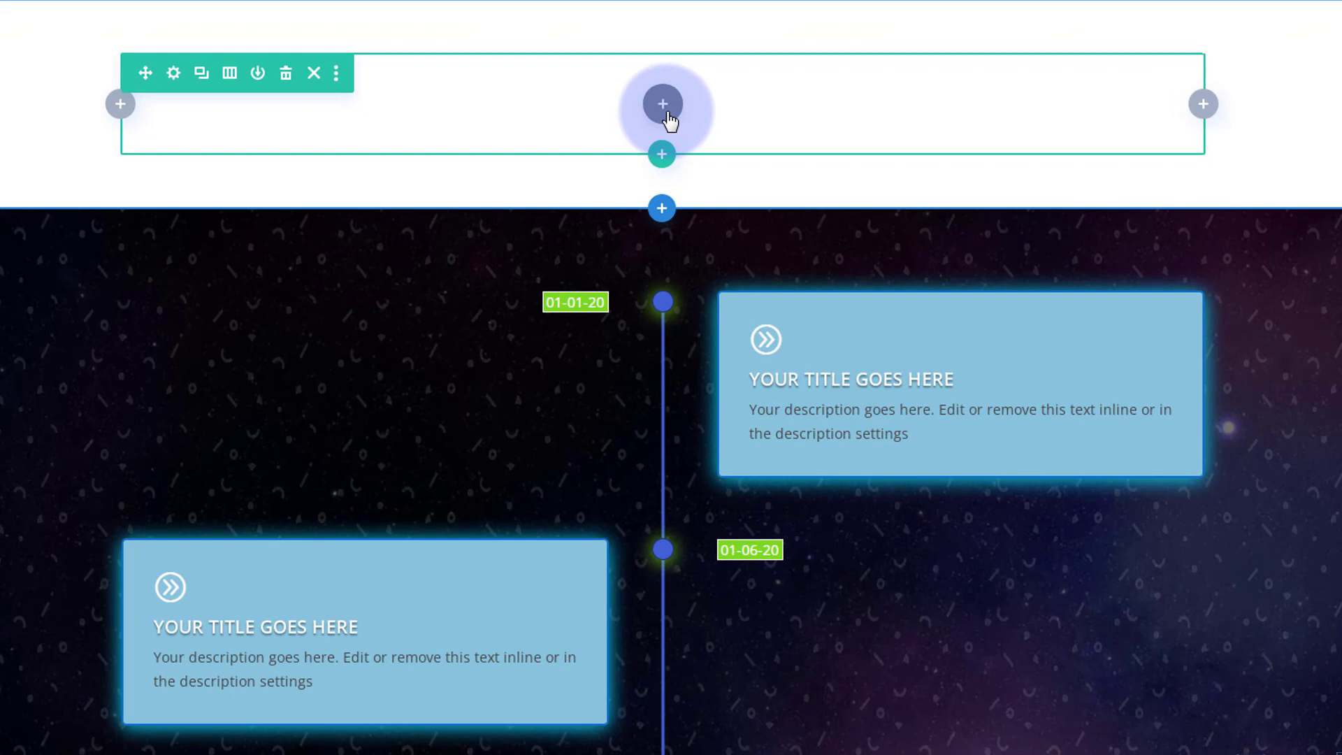
Insert a Supreme Filterable Gallery module into the empty row from the module list.
{"action": "left_click", "coordinate": [664, 105]}
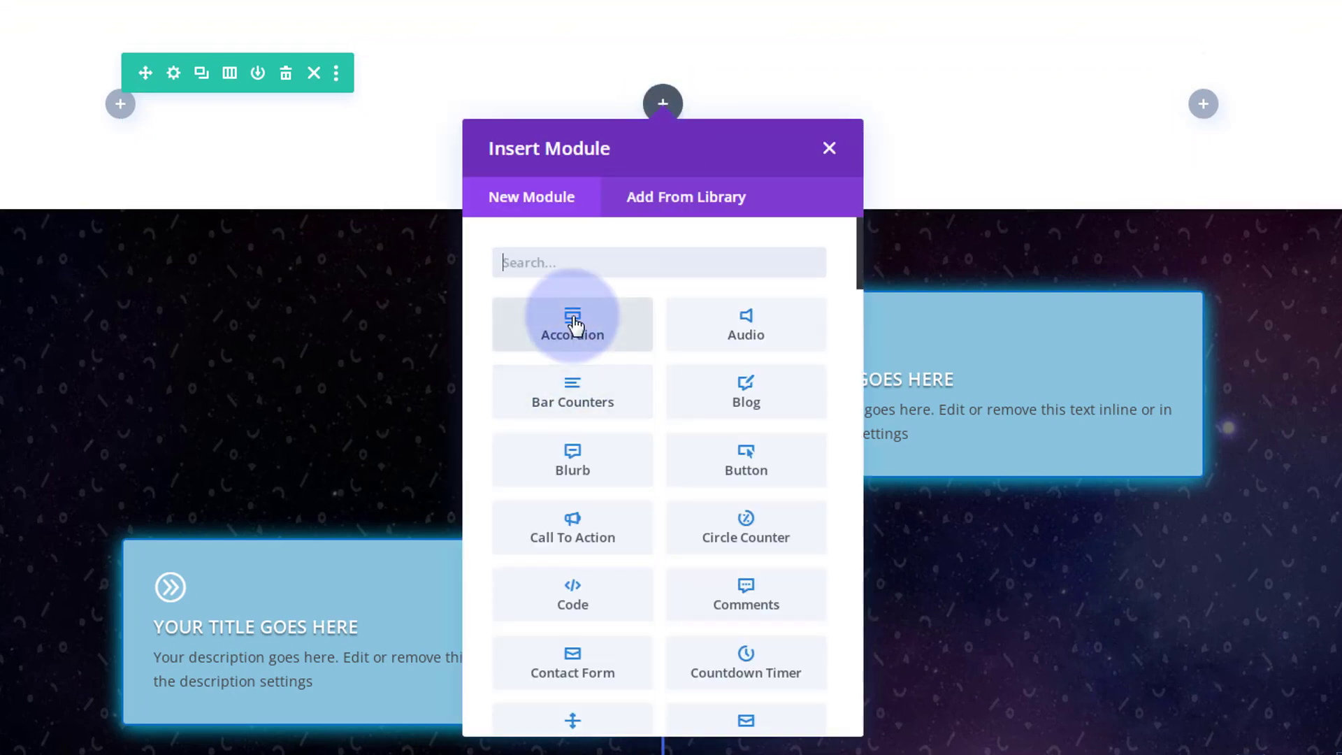
{"action": "scroll", "coordinate": [574, 323], "scroll_direction": "down", "scroll_amount": 9}
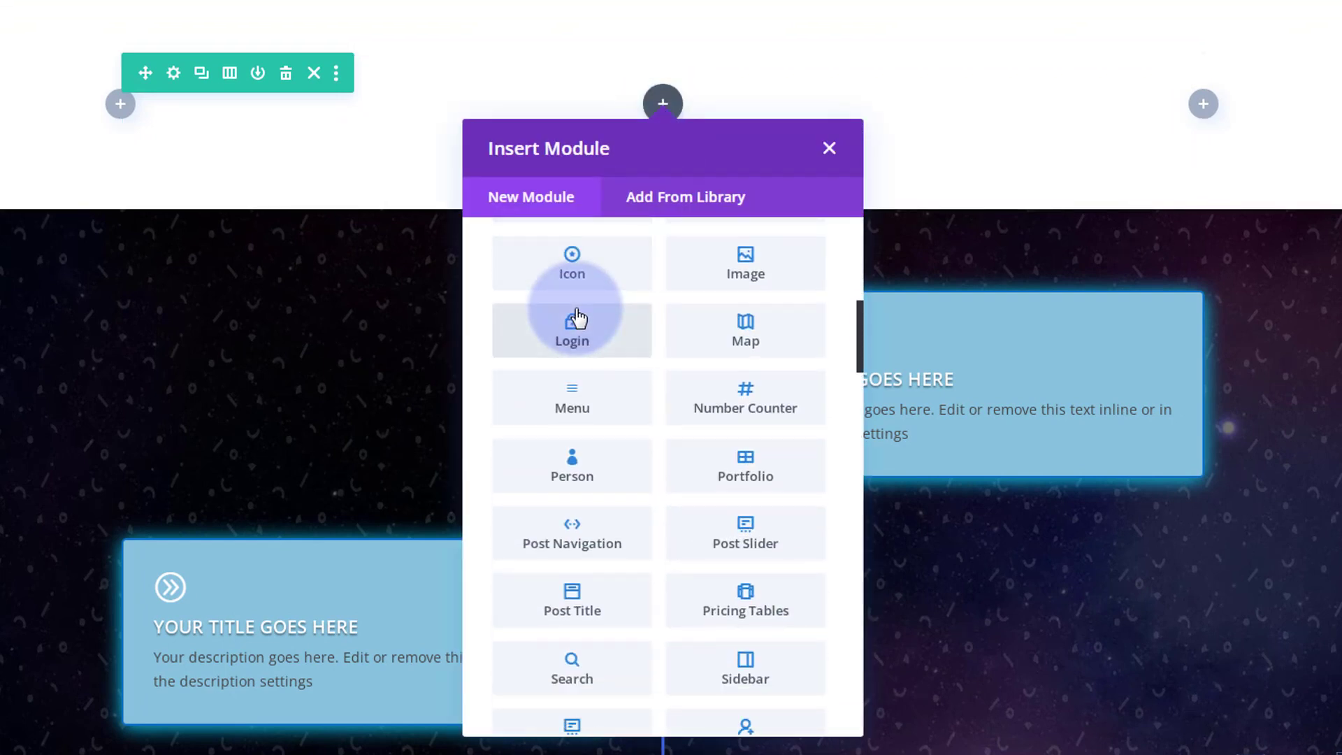
{"action": "scroll", "coordinate": [576, 311], "scroll_direction": "down", "scroll_amount": 6}
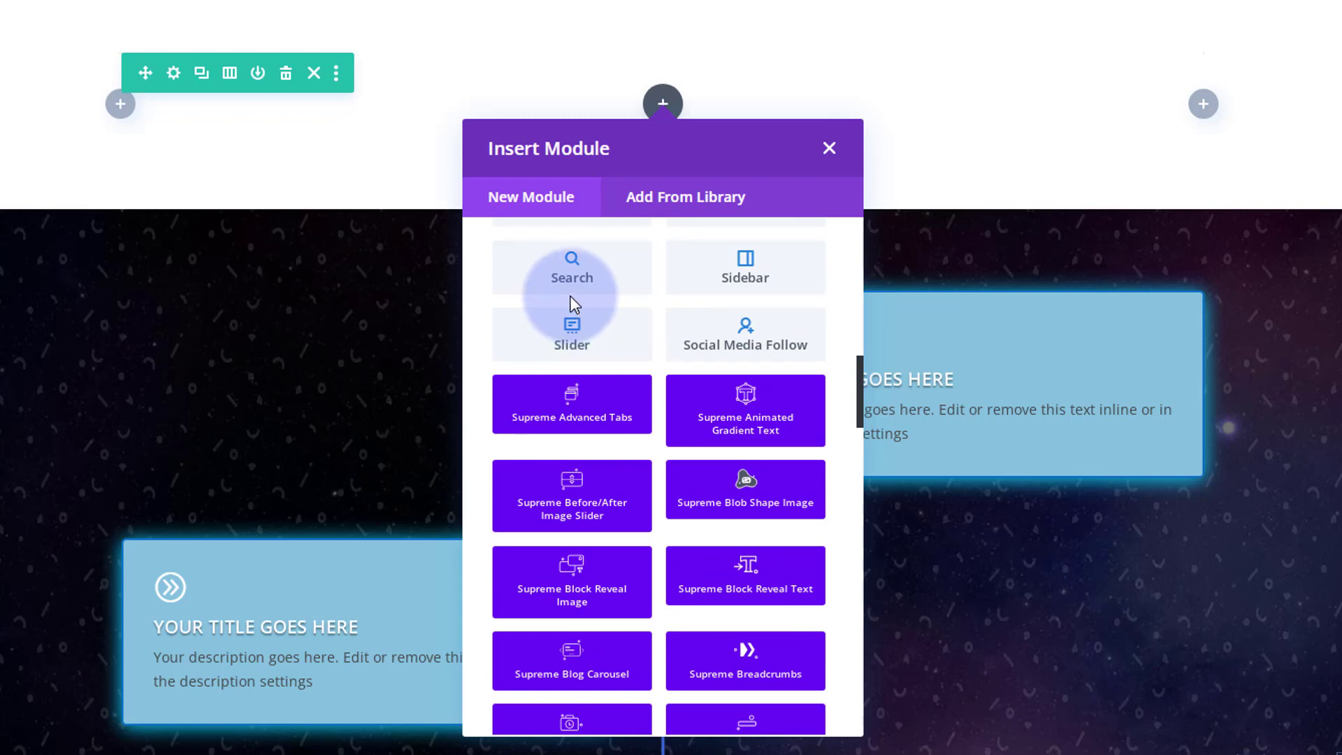
{"action": "scroll", "coordinate": [575, 305], "scroll_direction": "down", "scroll_amount": 8}
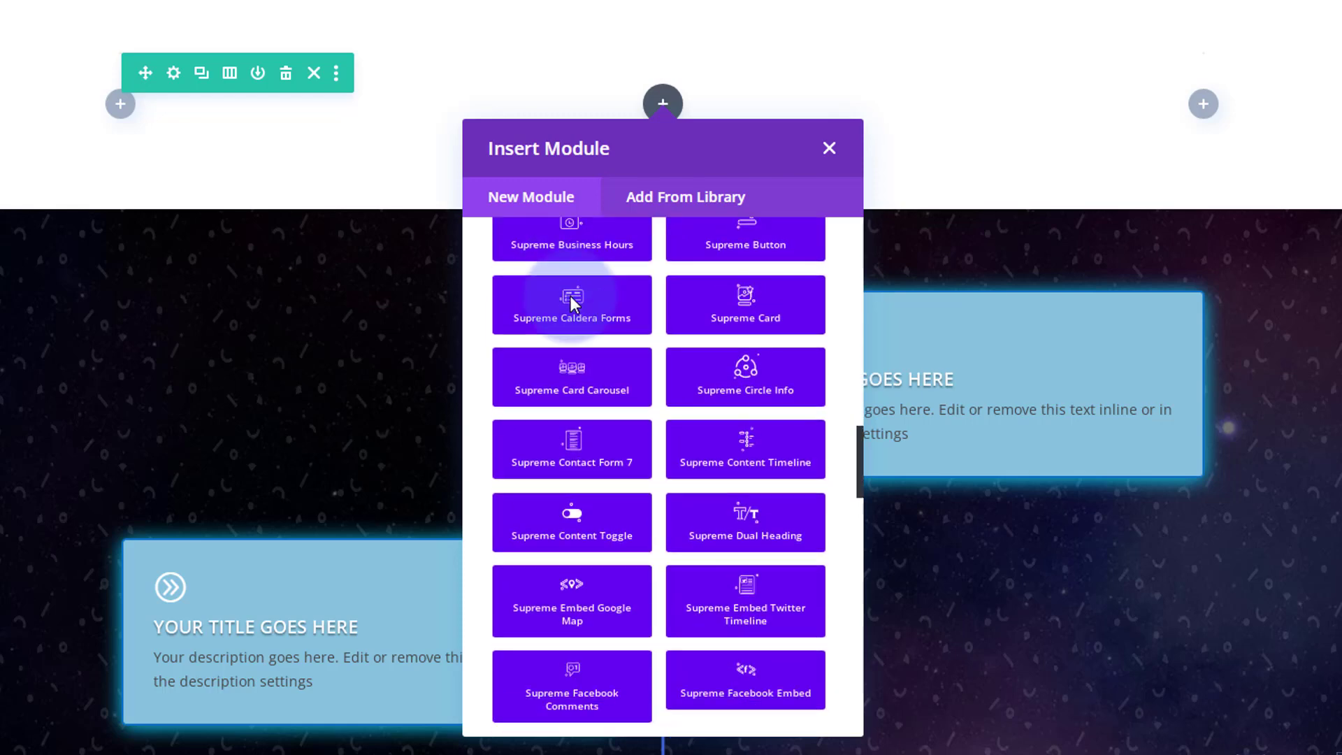
{"action": "scroll", "coordinate": [572, 302], "scroll_direction": "down", "scroll_amount": 5}
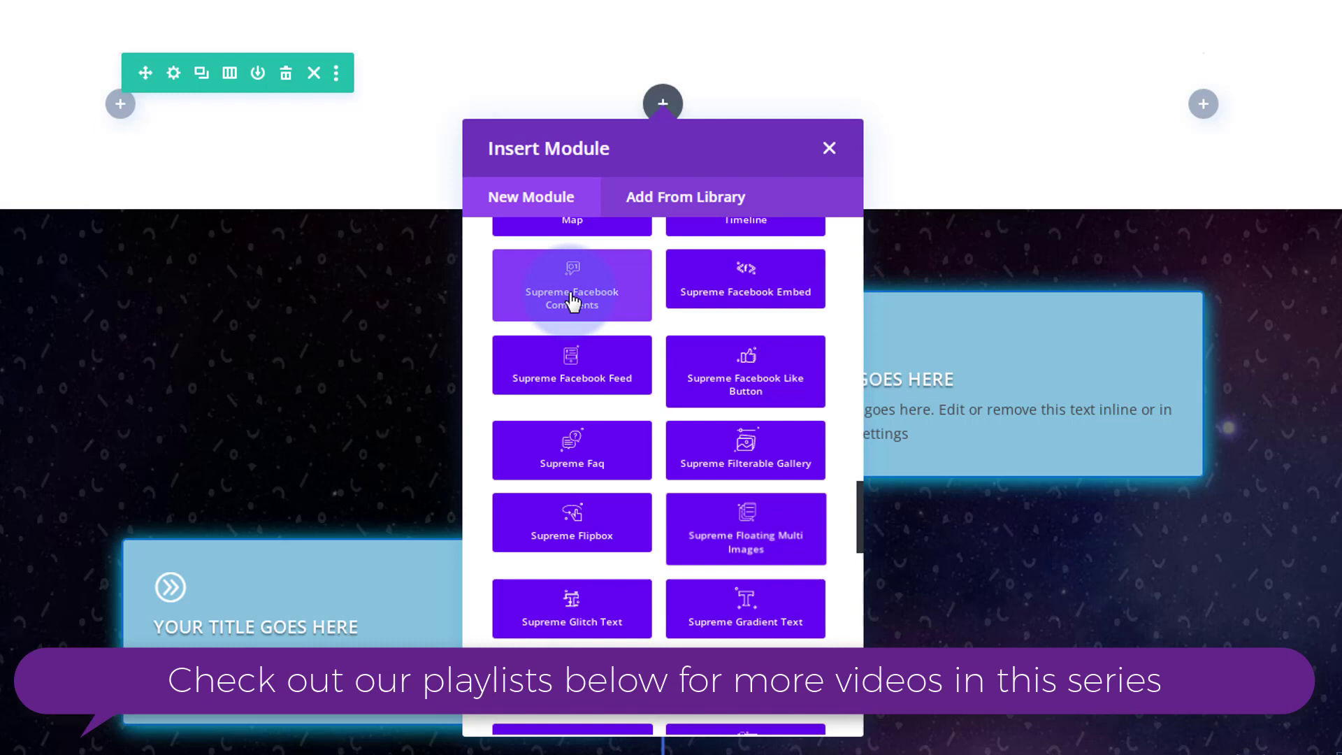
{"action": "left_click", "coordinate": [578, 402]}
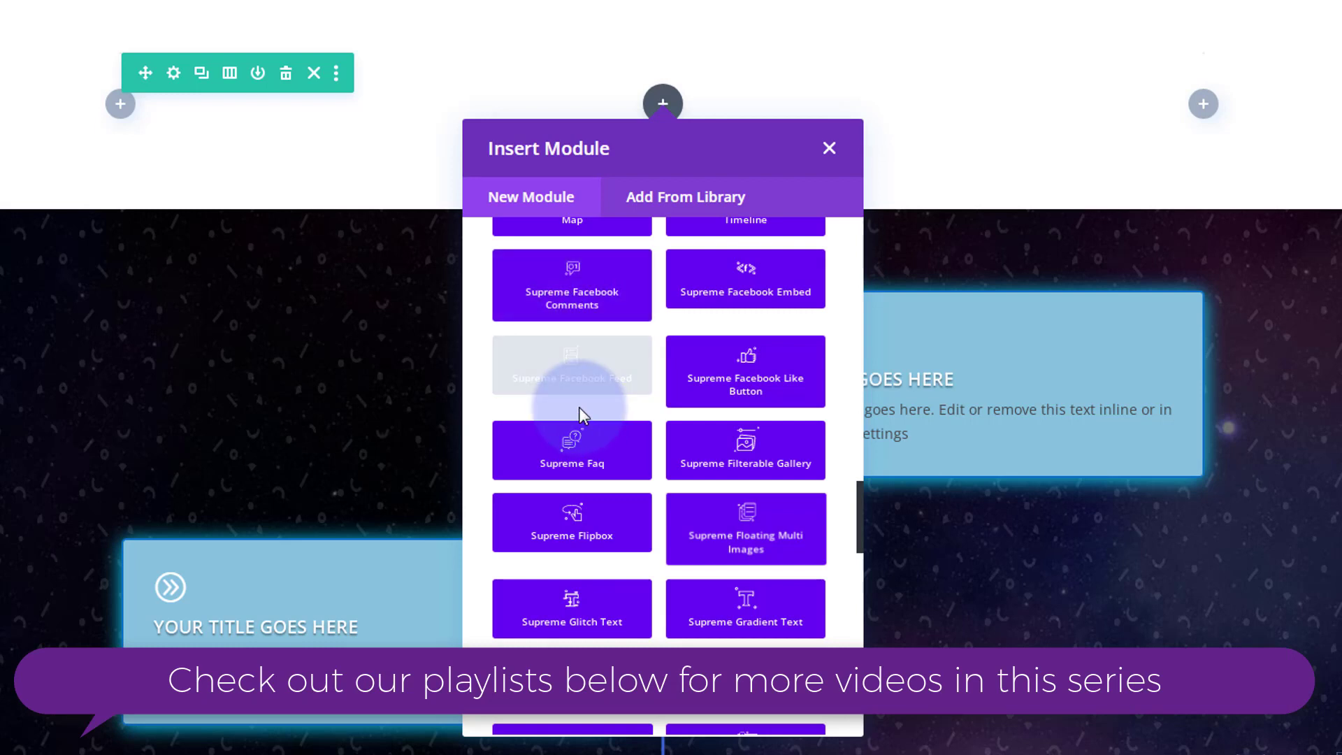
{"action": "left_click", "coordinate": [776, 464]}
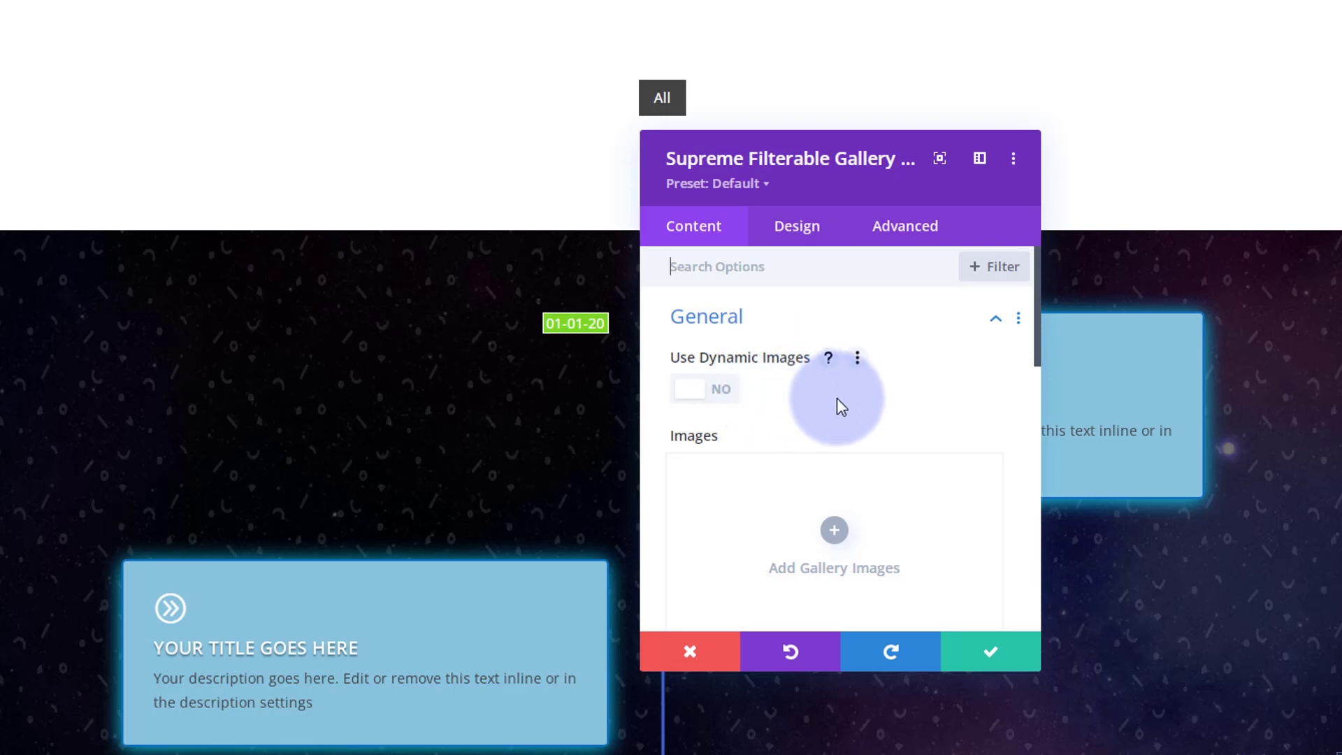
Dismiss the Media dialog without images and switch Use Dynamic Images to YES.
{"action": "scroll", "coordinate": [836, 399], "scroll_direction": "down", "scroll_amount": 1}
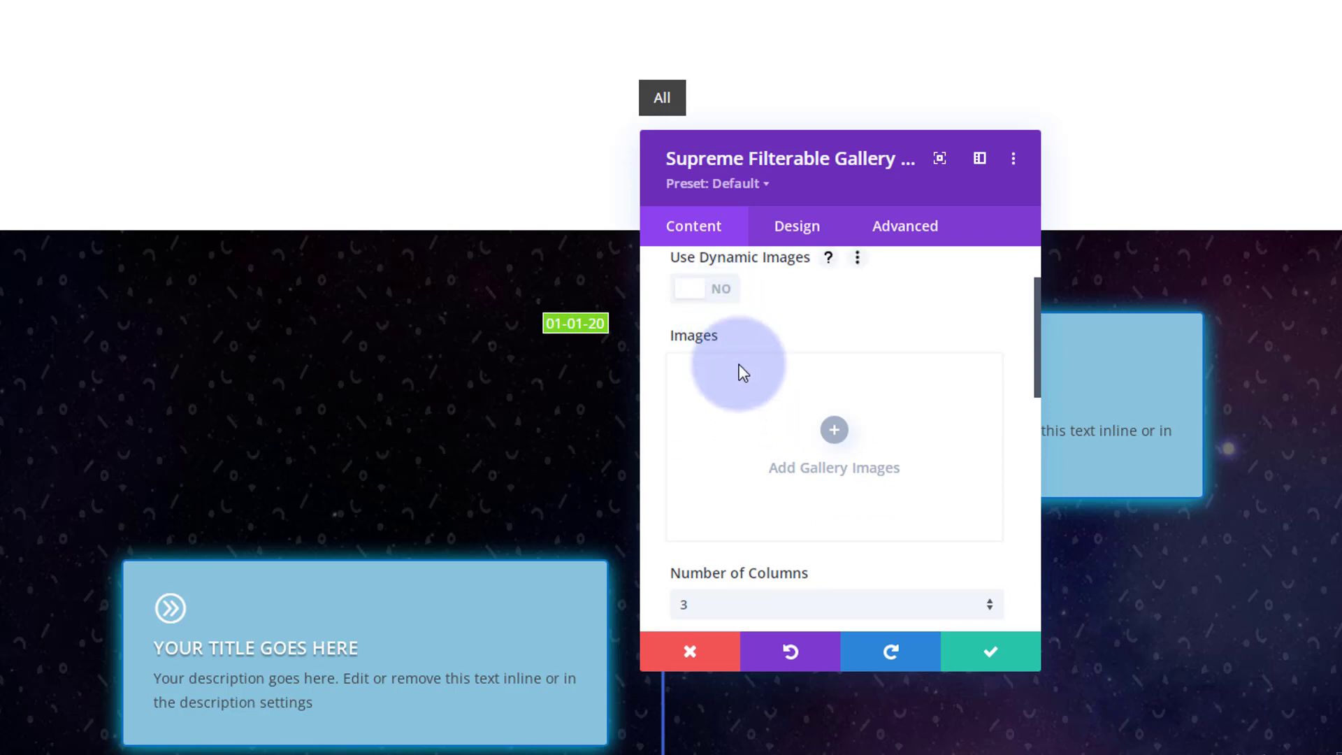
{"action": "left_click", "coordinate": [833, 432]}
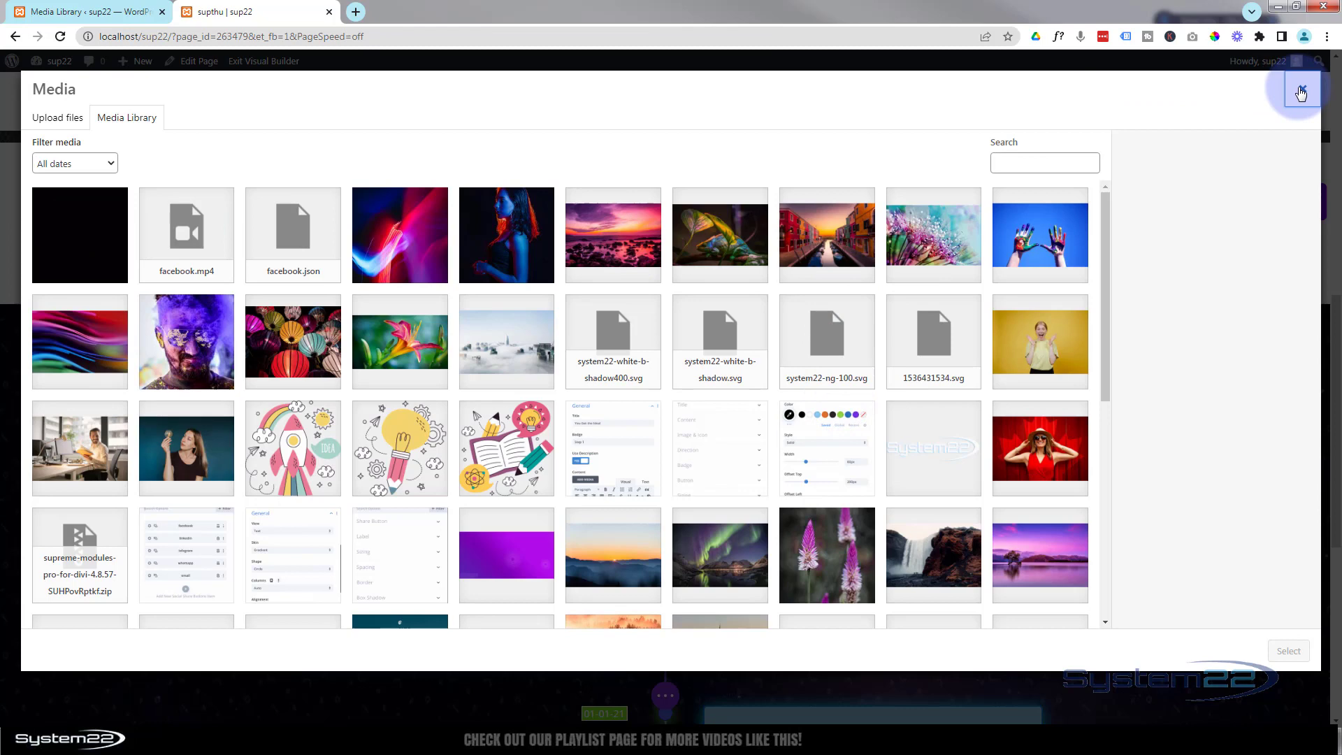
{"action": "left_click", "coordinate": [1300, 93]}
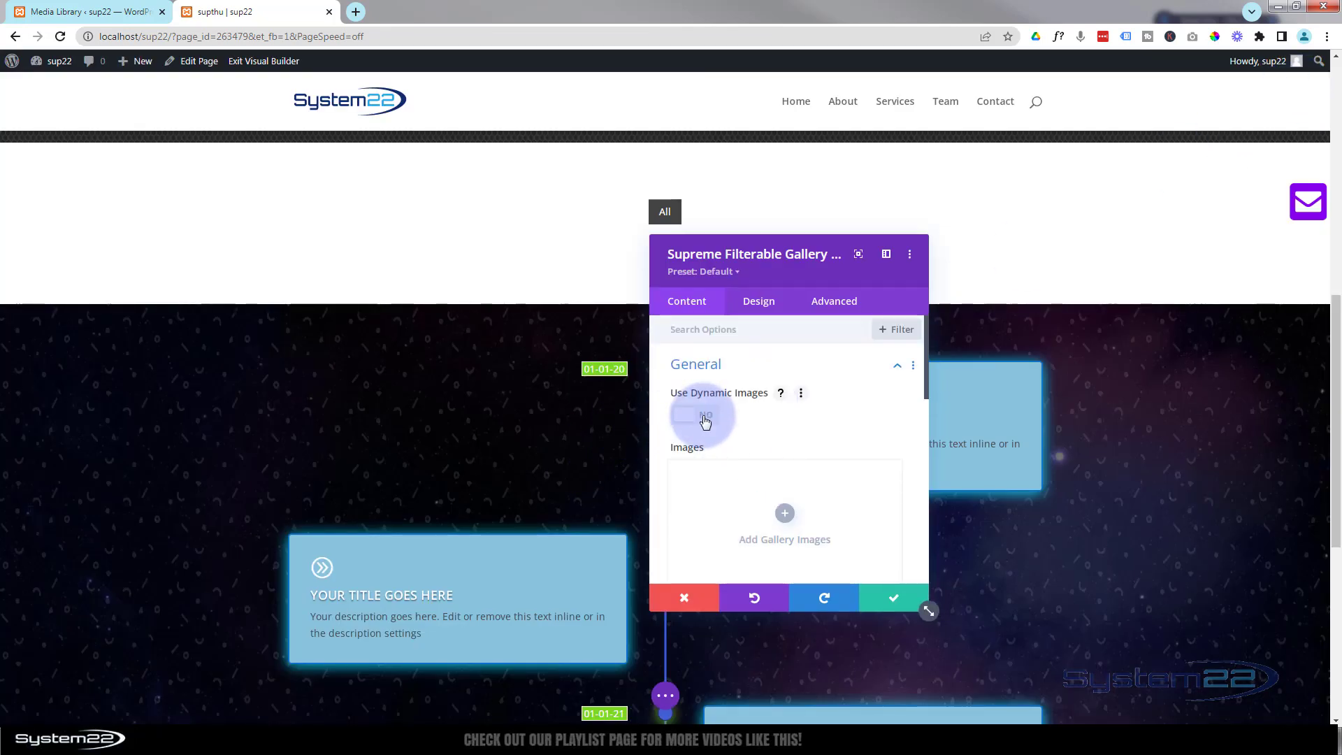
{"action": "left_click", "coordinate": [703, 417]}
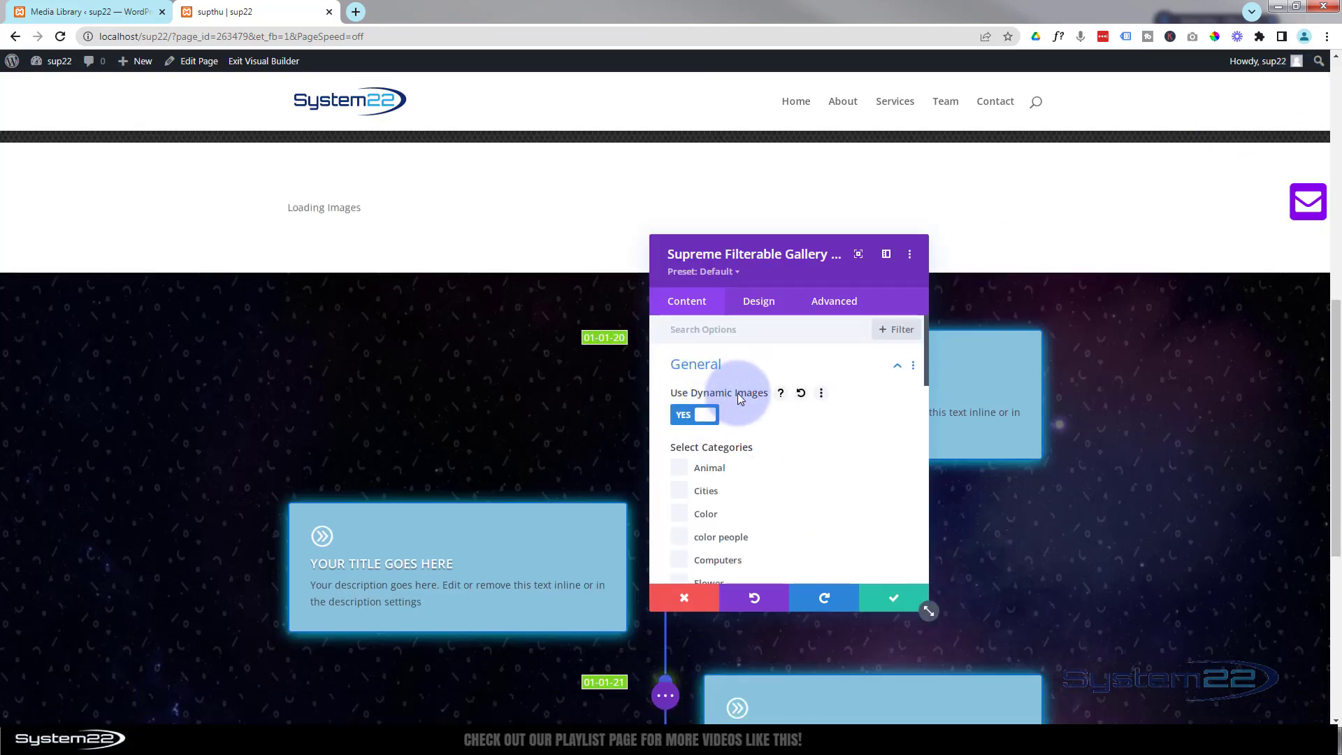
{"action": "scroll", "coordinate": [861, 440], "scroll_direction": "down", "scroll_amount": 2}
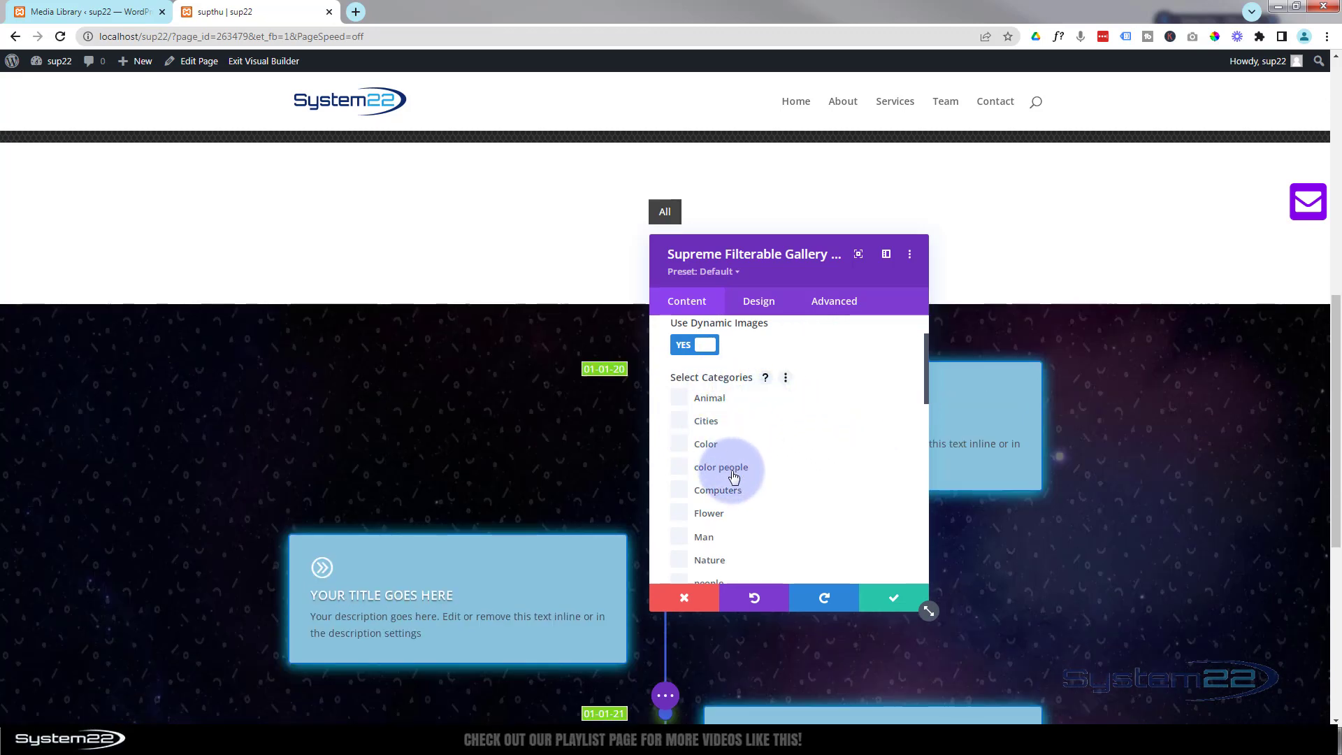
Check the Colors light-trails image's current category value, color, in the Media Library.
{"action": "left_click", "coordinate": [55, 12]}
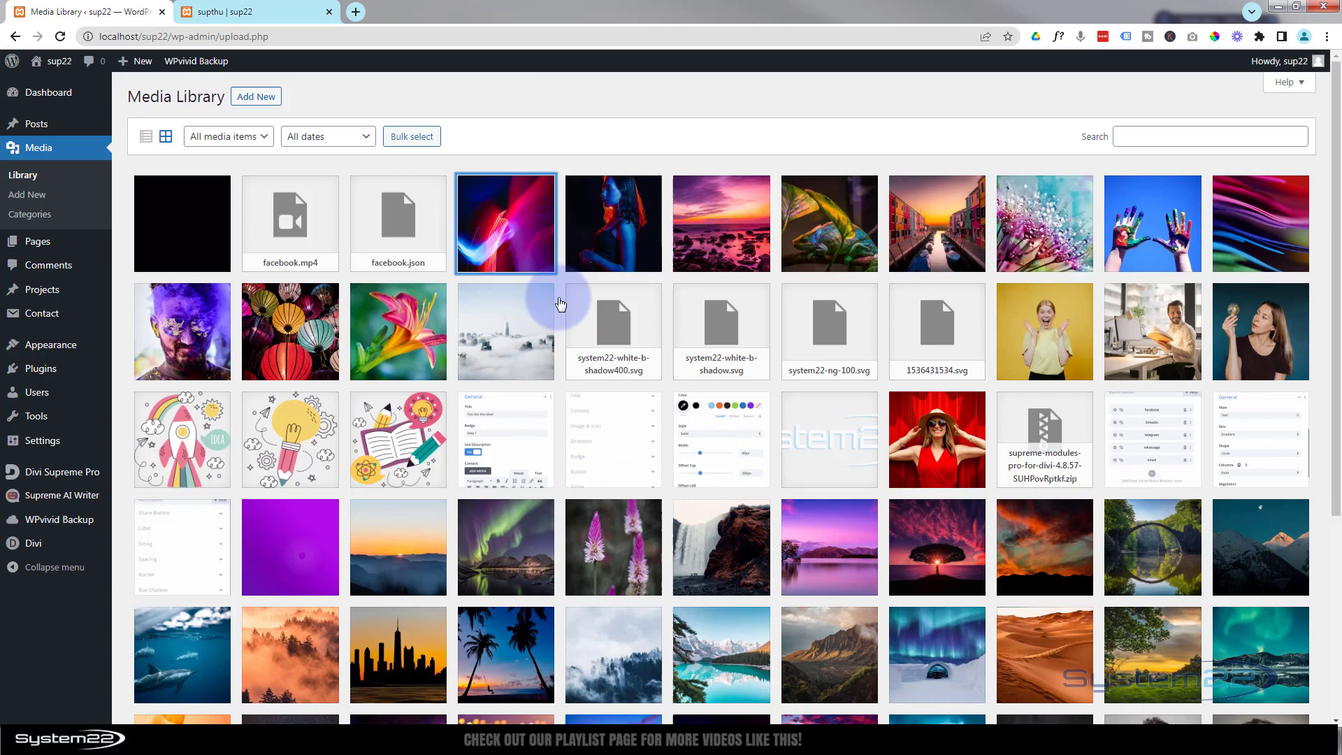
{"action": "left_click", "coordinate": [520, 249]}
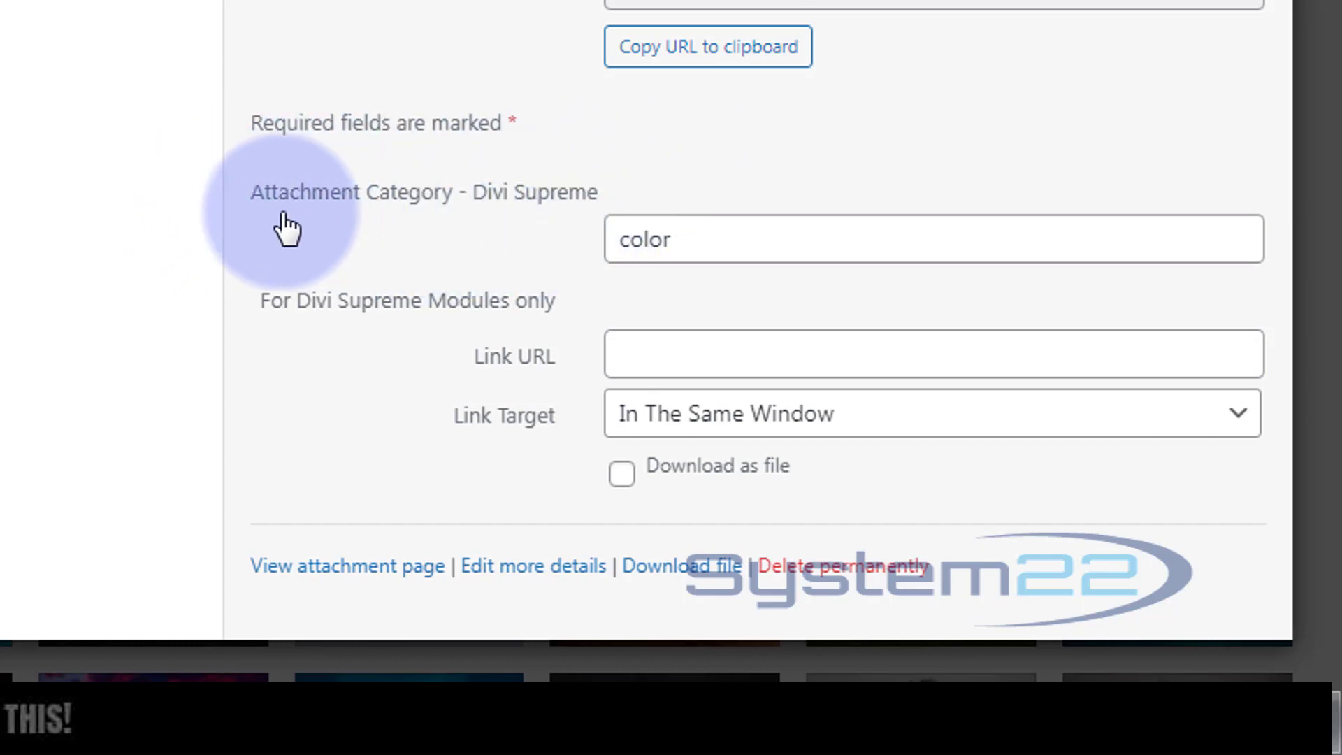
{"action": "left_click_drag", "start_coordinate": [685, 240], "coordinate": [506, 262]}
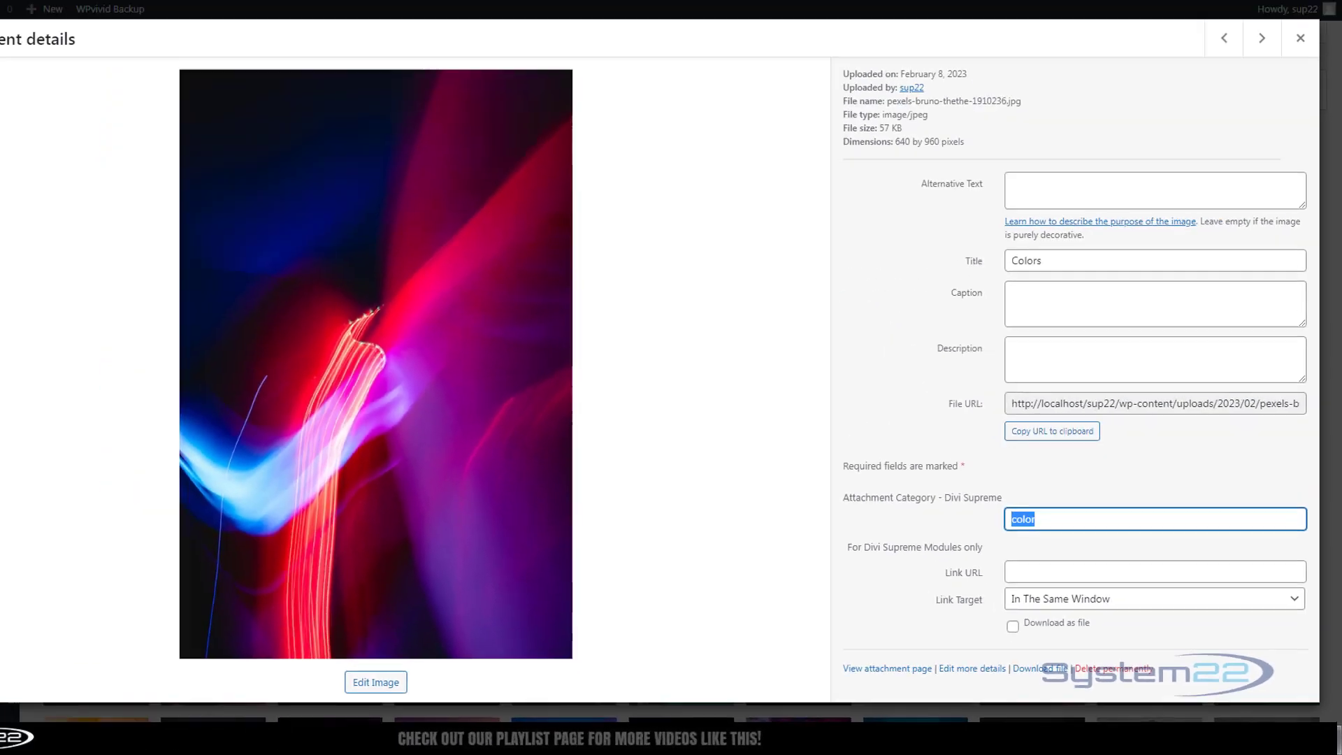
{"action": "left_click", "coordinate": [236, 12]}
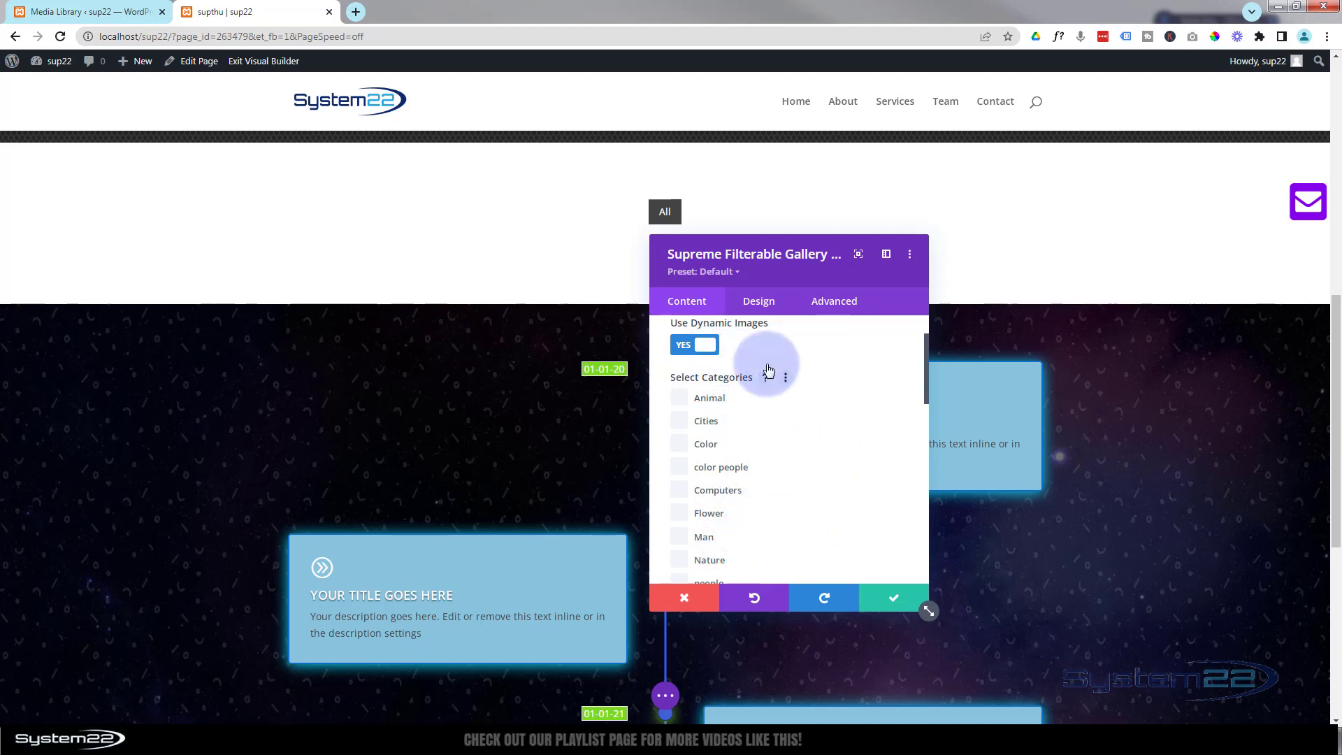
Set the Colors image's Attachment Category to 'color, people' and check the Blue Lady image.
{"action": "left_click", "coordinate": [91, 12]}
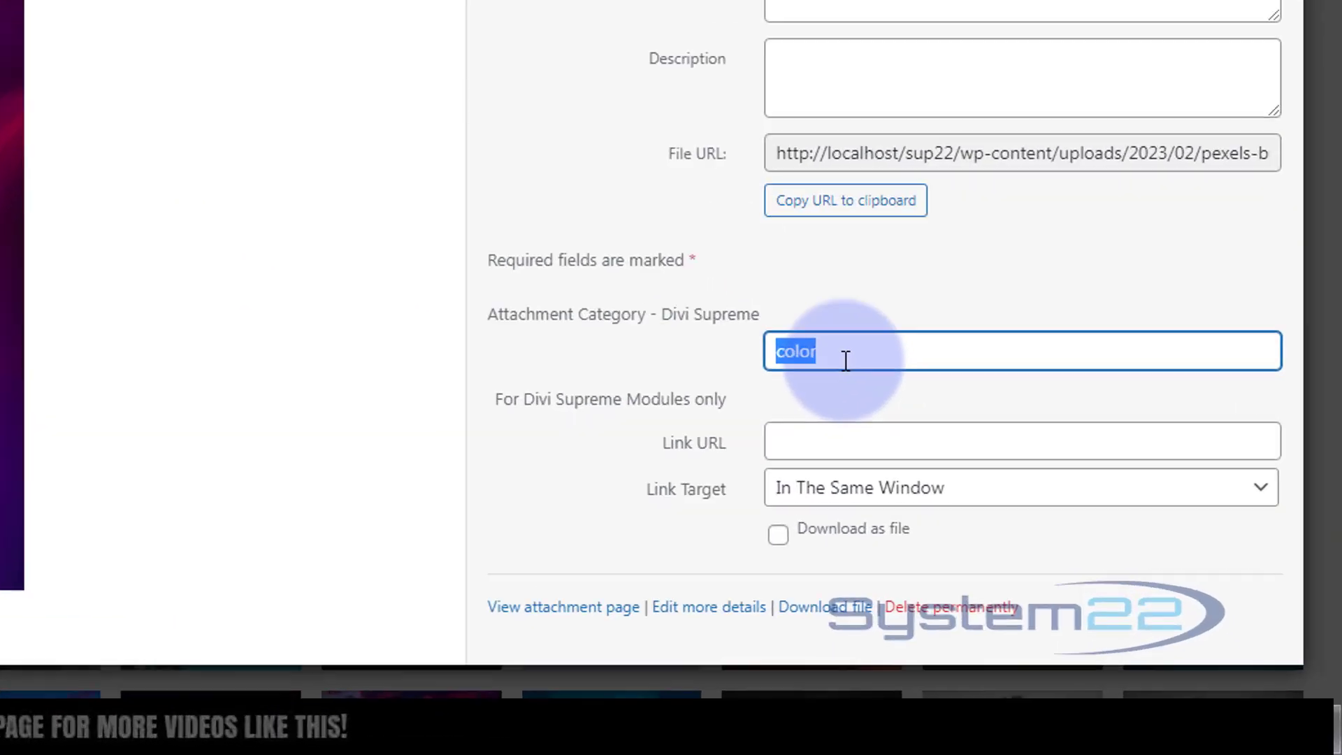
{"action": "left_click", "coordinate": [1073, 539]}
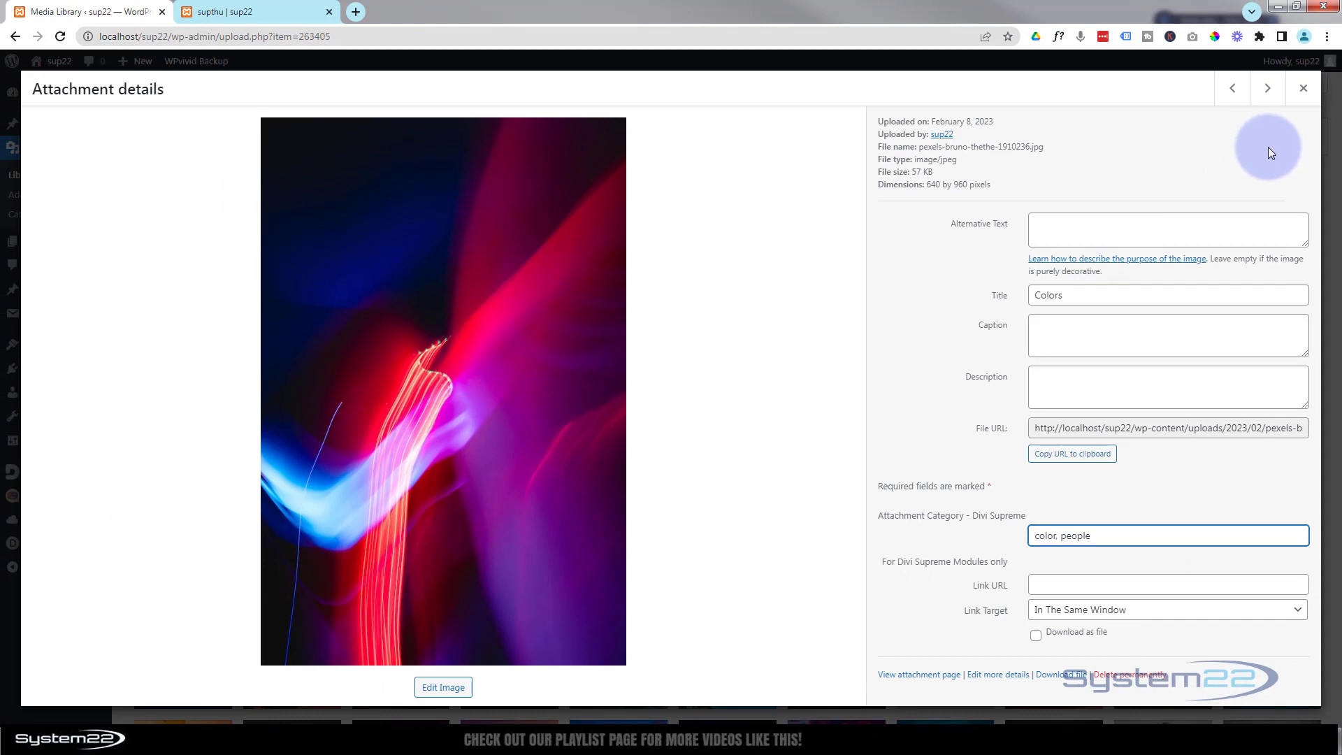
{"action": "left_click", "coordinate": [1304, 89]}
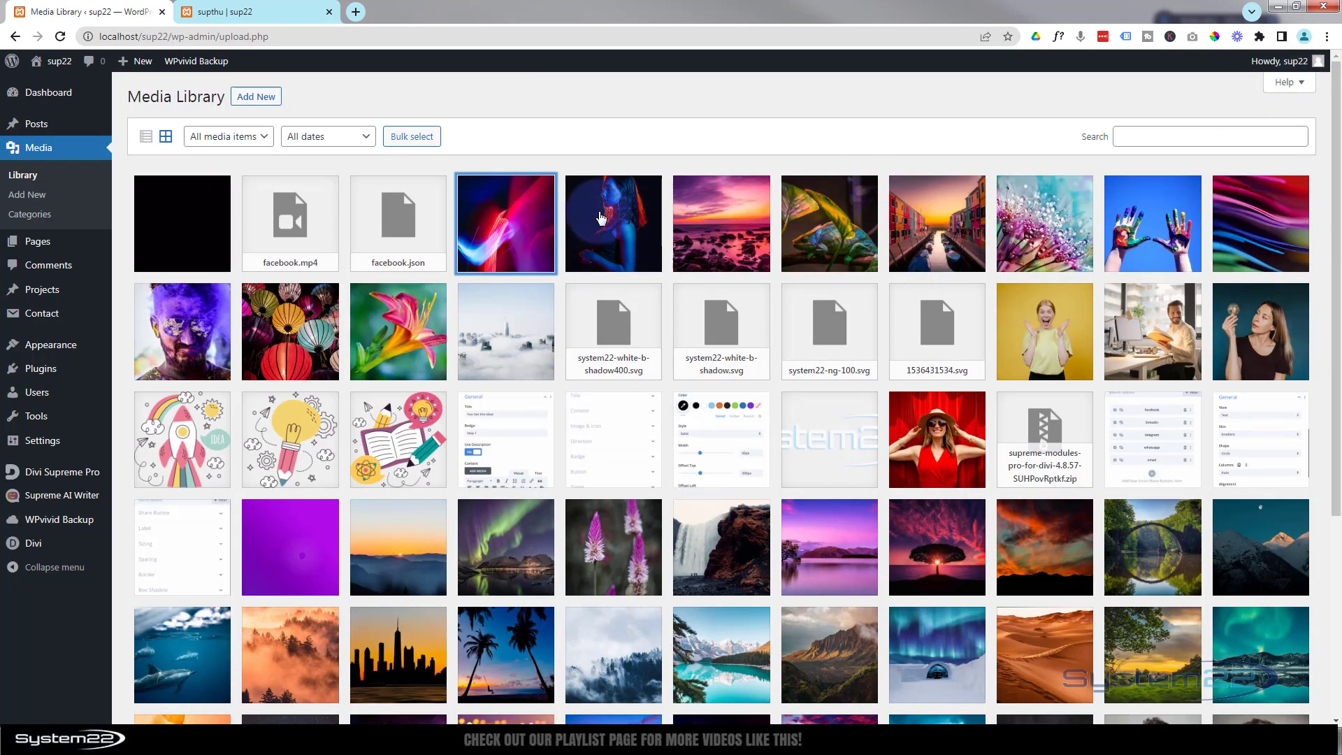
{"action": "left_click", "coordinate": [619, 216]}
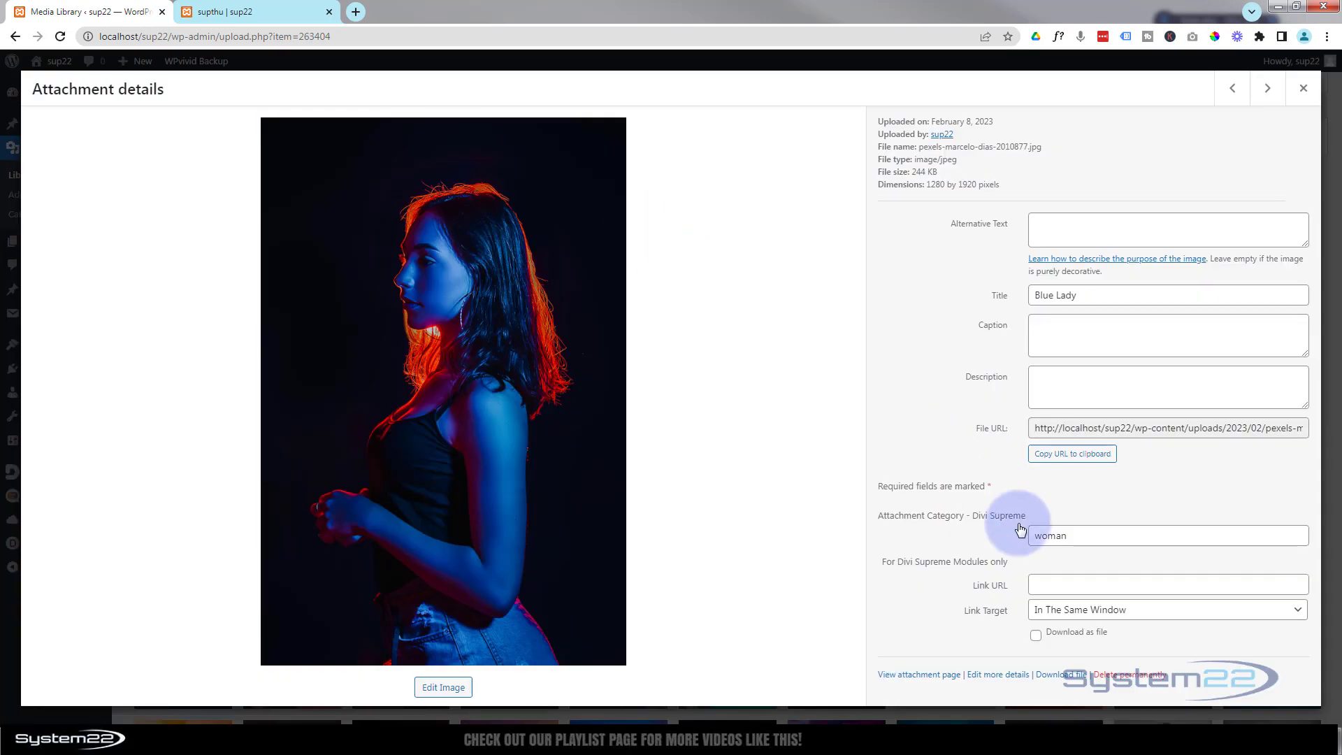
{"action": "left_click", "coordinate": [1302, 88]}
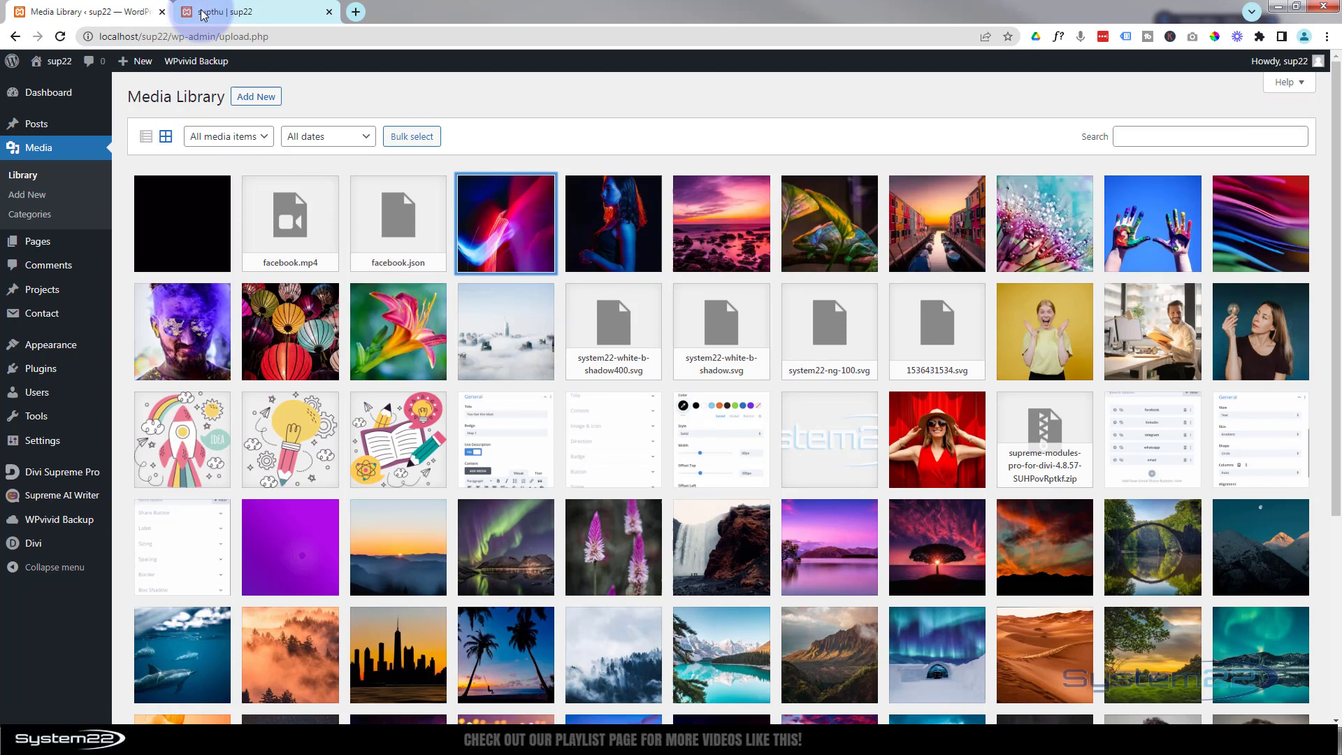
Tick the Animal, Cities, Color, Flower and Nature categories under Select Categories.
{"action": "left_click", "coordinate": [227, 14]}
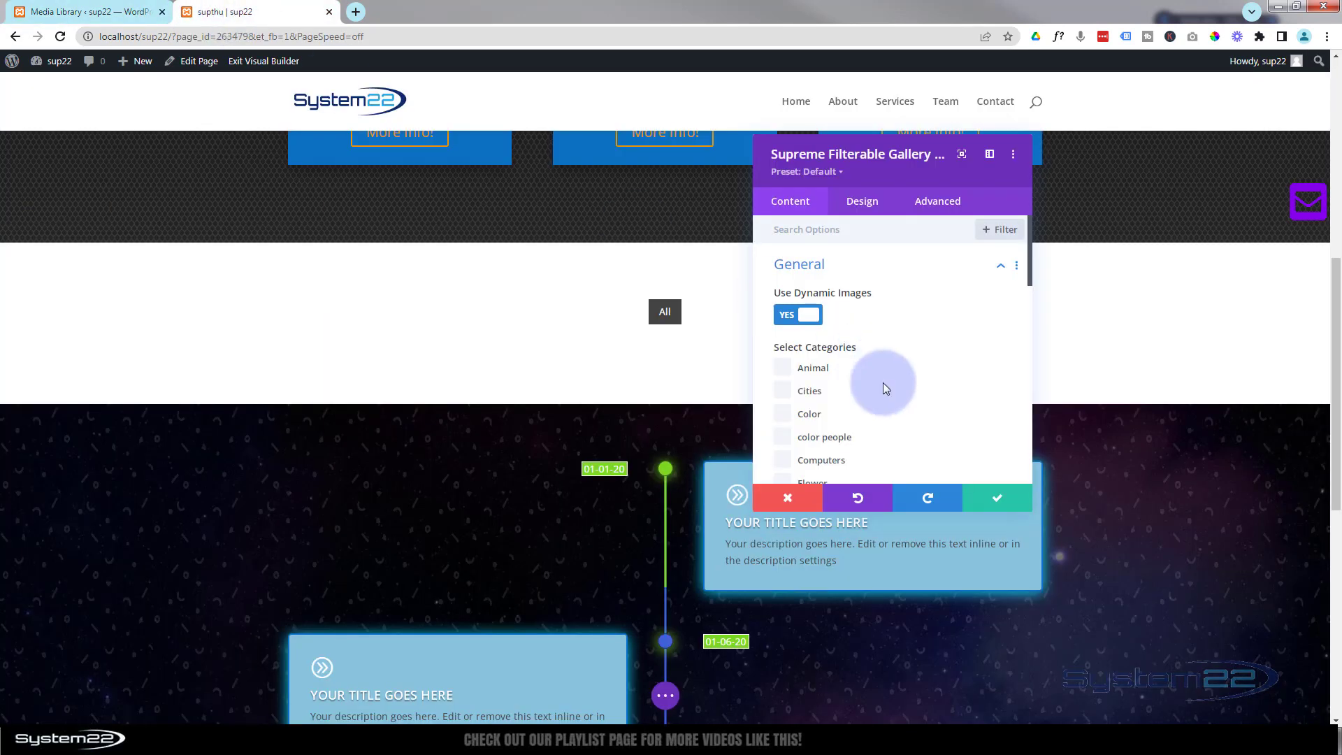
{"action": "left_click", "coordinate": [784, 369]}
{"action": "left_click", "coordinate": [782, 393]}
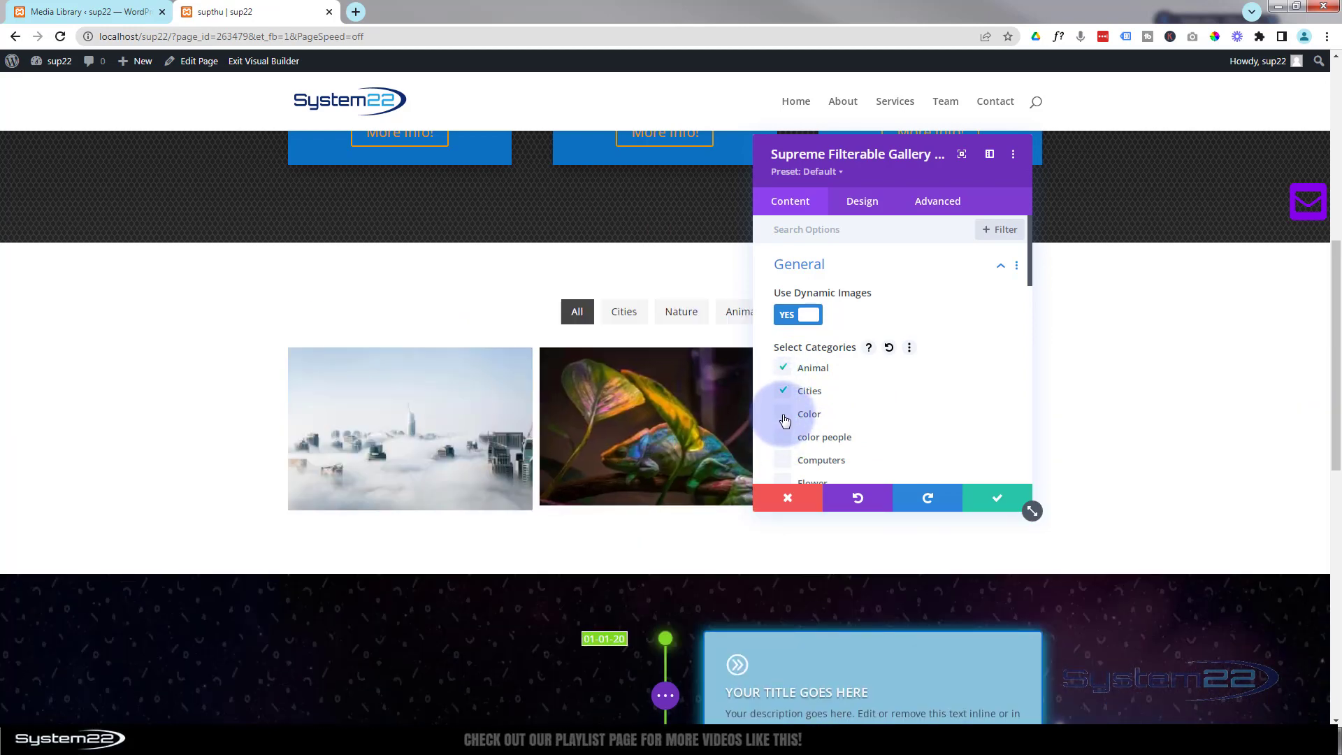
{"action": "left_click", "coordinate": [783, 415]}
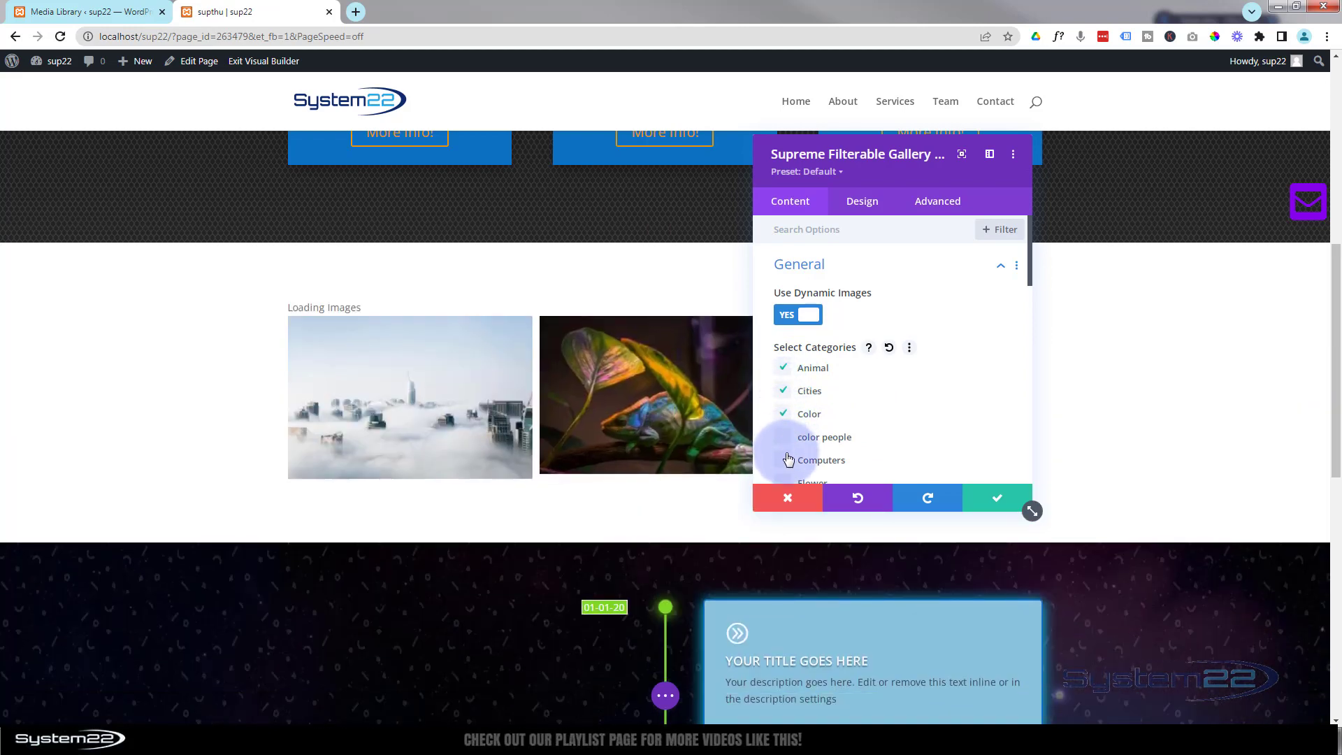
{"action": "scroll", "coordinate": [793, 460], "scroll_direction": "down", "scroll_amount": 1}
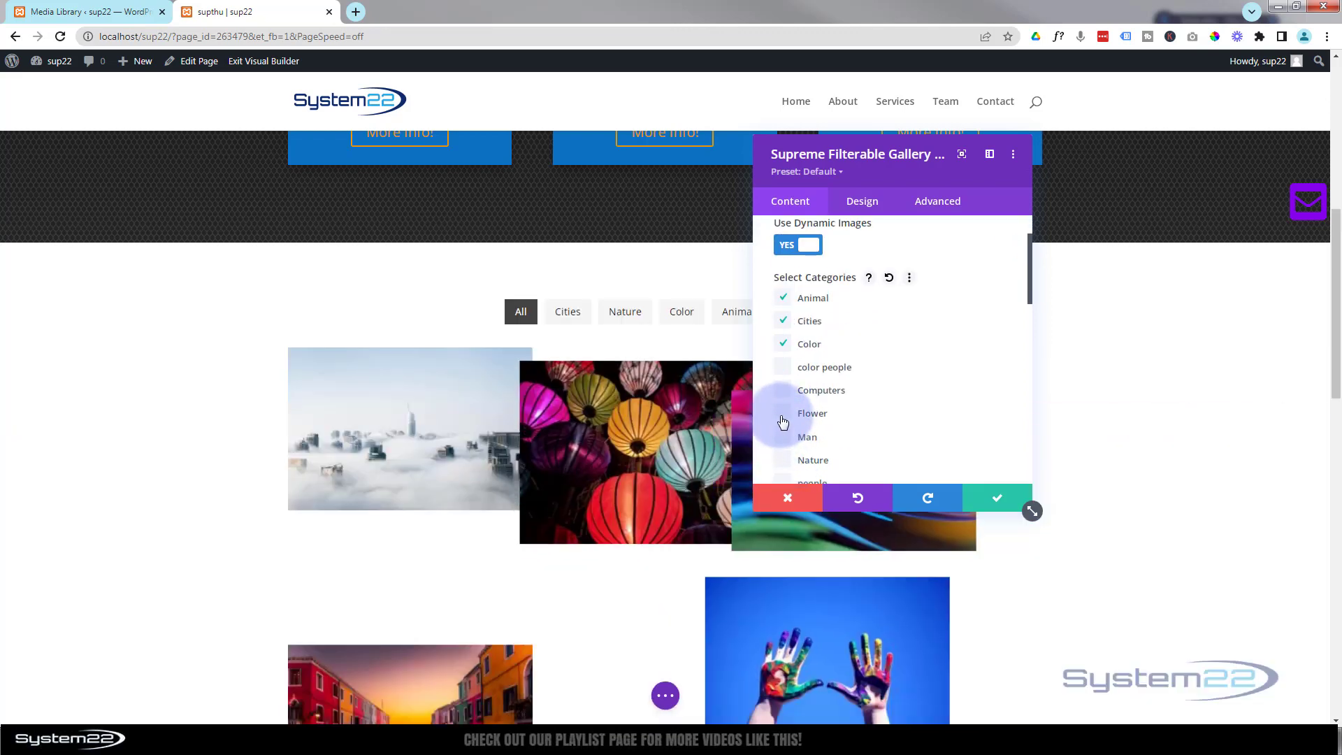
{"action": "left_click", "coordinate": [810, 421]}
{"action": "scroll", "coordinate": [812, 424], "scroll_direction": "down", "scroll_amount": 1}
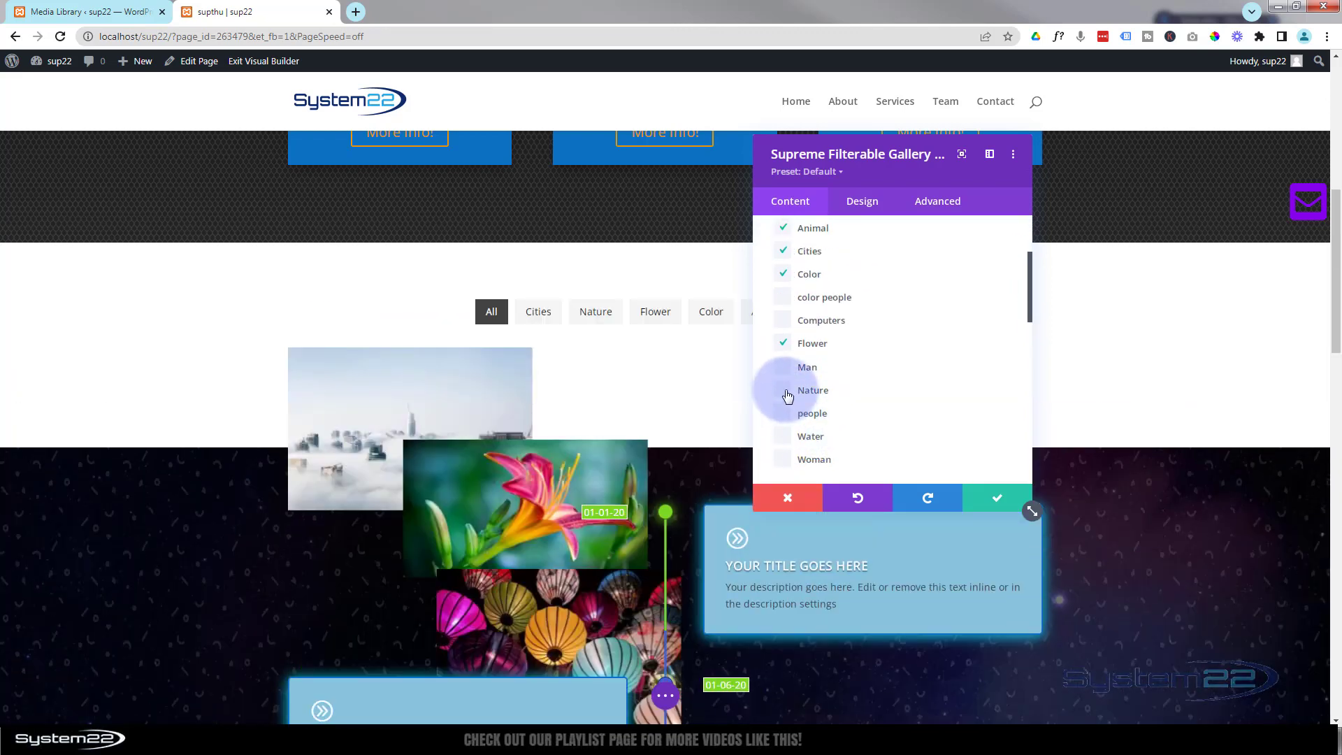
{"action": "left_click", "coordinate": [787, 394]}
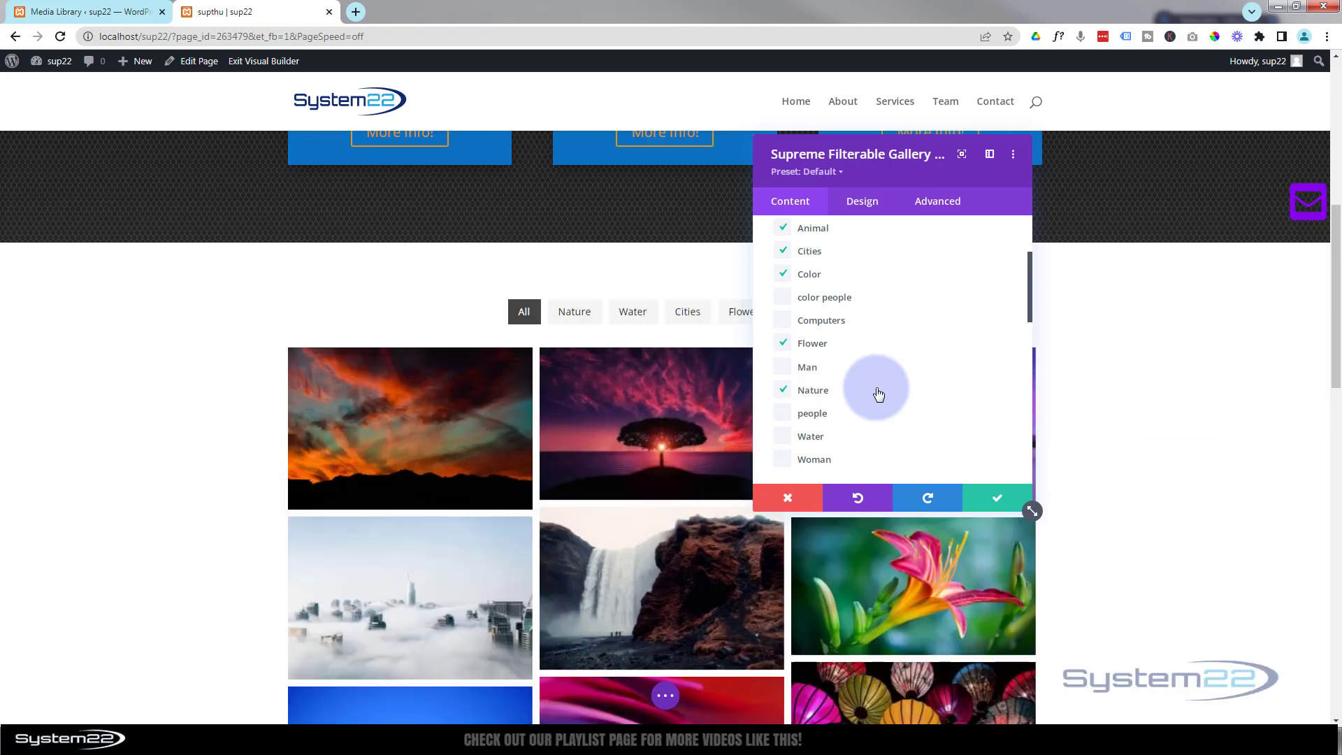
Move the settings panel aside and also tick the people category.
{"action": "left_click_drag", "start_coordinate": [889, 180], "coordinate": [1128, 193]}
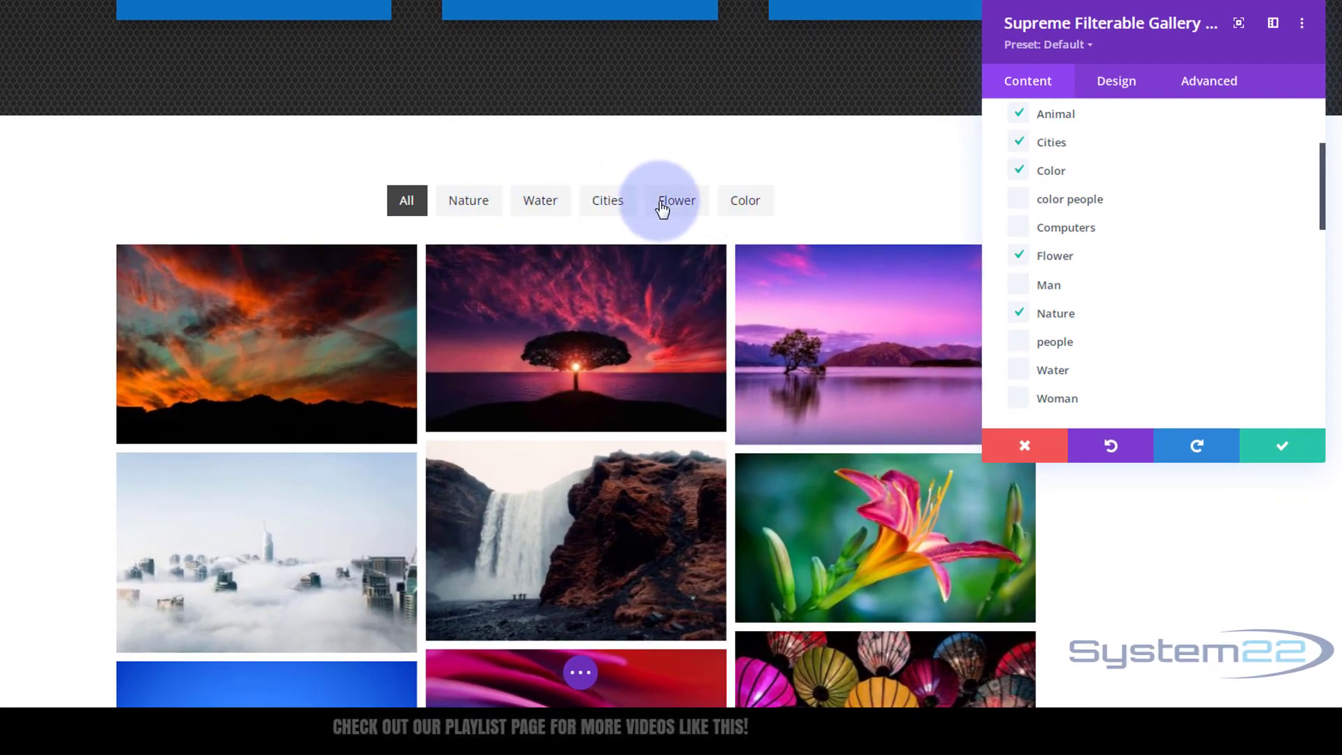
{"action": "scroll", "coordinate": [595, 293], "scroll_direction": "down", "scroll_amount": 7}
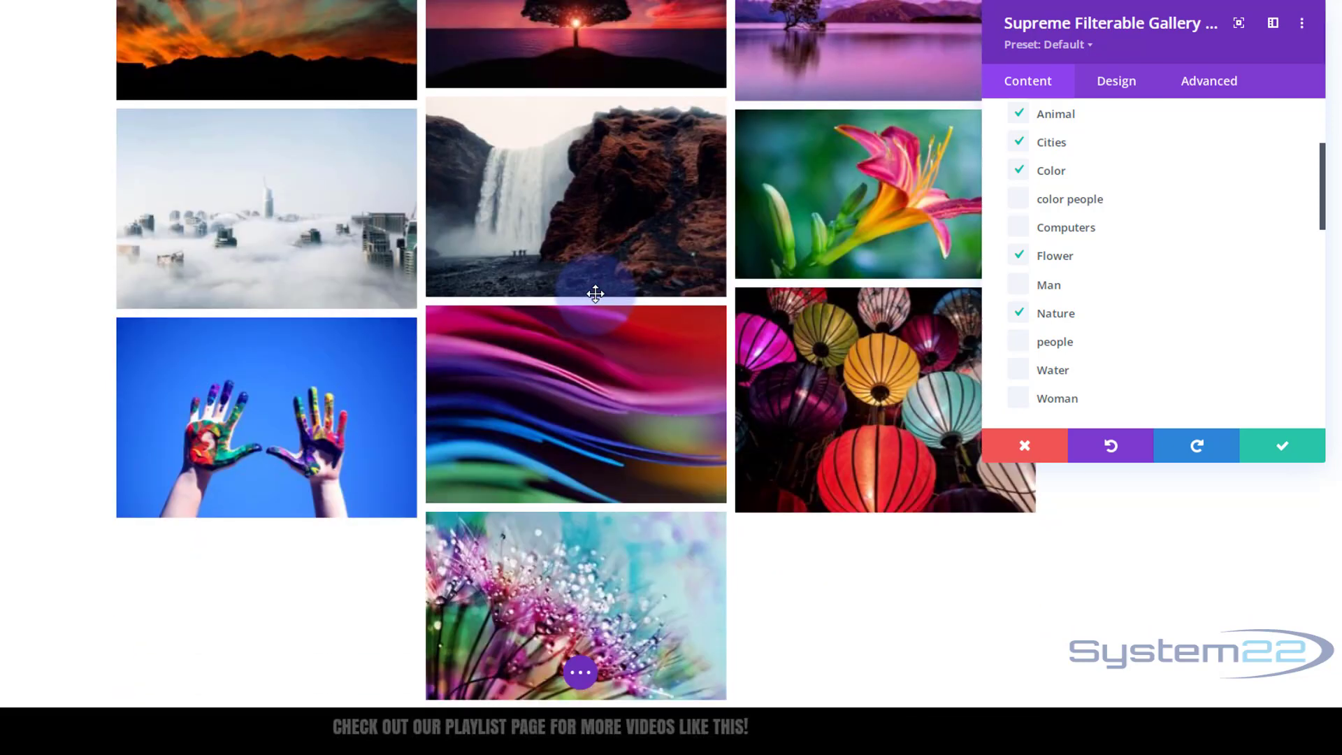
{"action": "scroll", "coordinate": [595, 294], "scroll_direction": "up", "scroll_amount": 6}
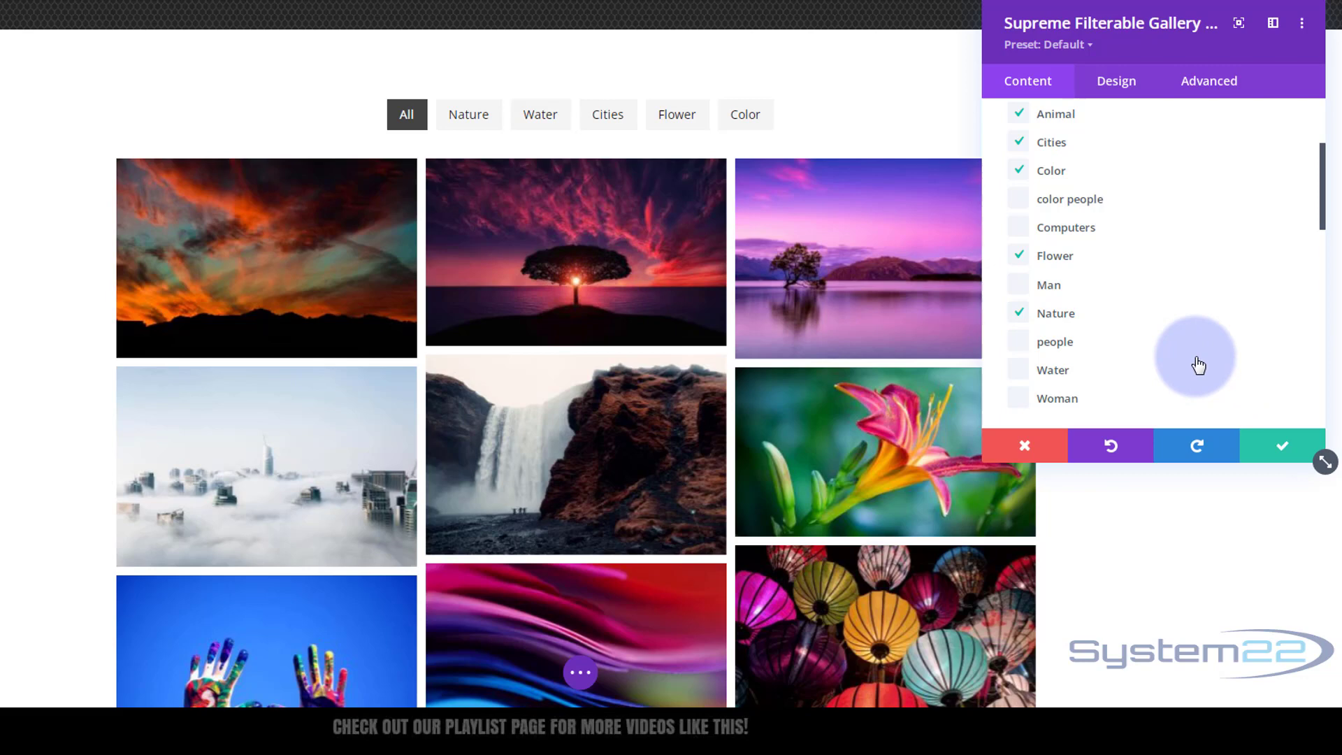
{"action": "left_click", "coordinate": [1018, 341]}
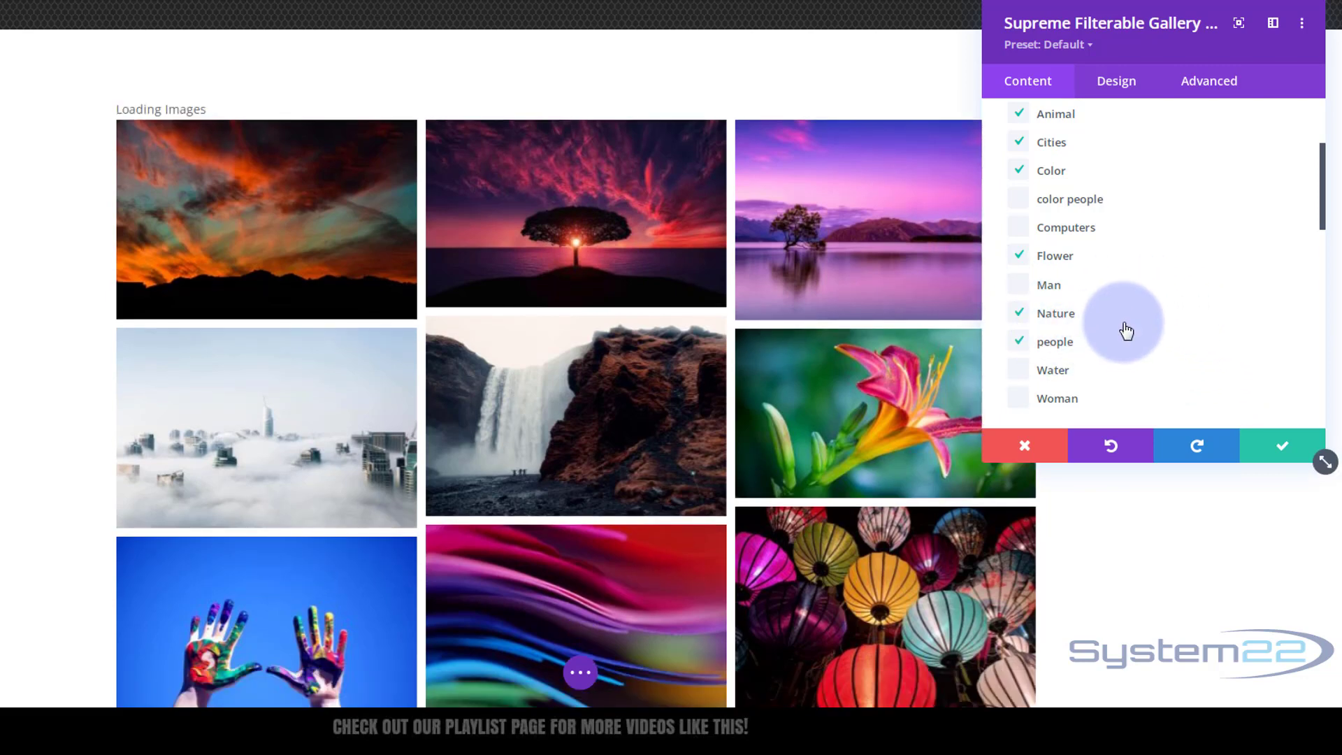
{"action": "scroll", "coordinate": [1126, 329], "scroll_direction": "down", "scroll_amount": 3}
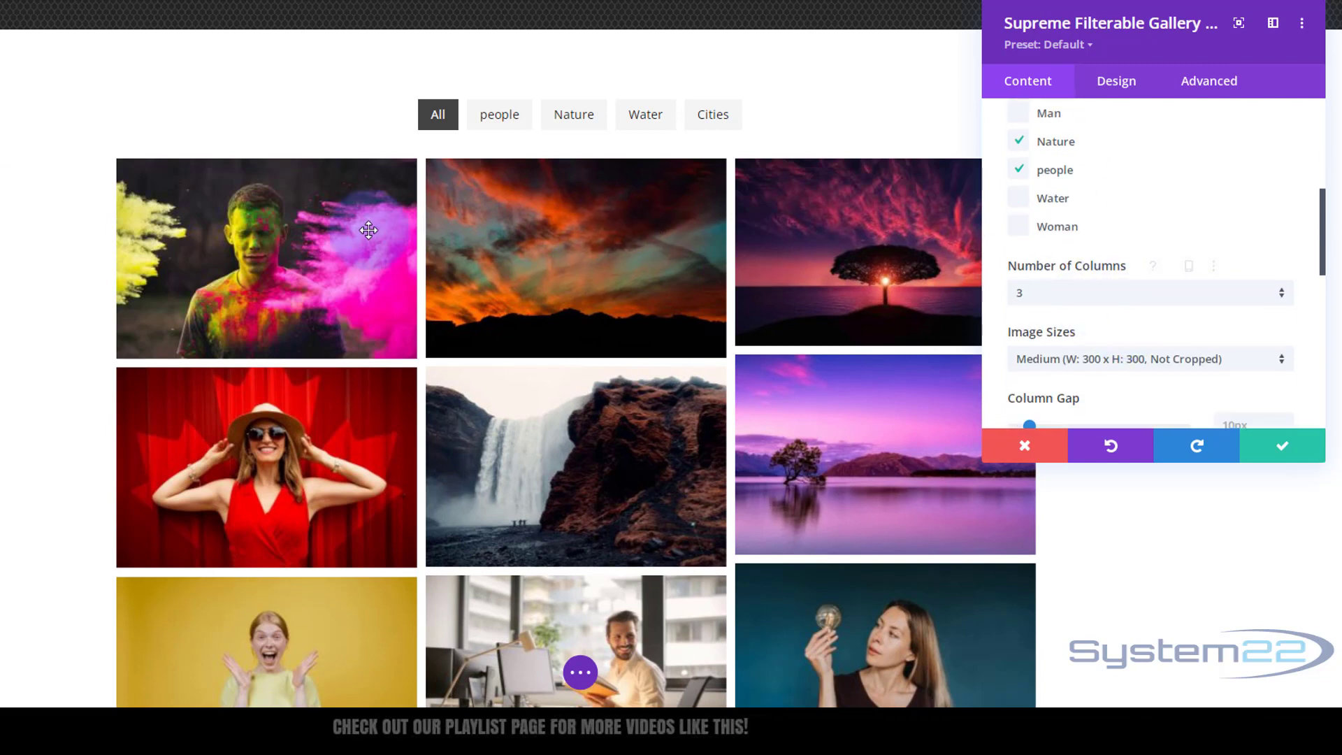
{"action": "left_click", "coordinate": [1032, 294]}
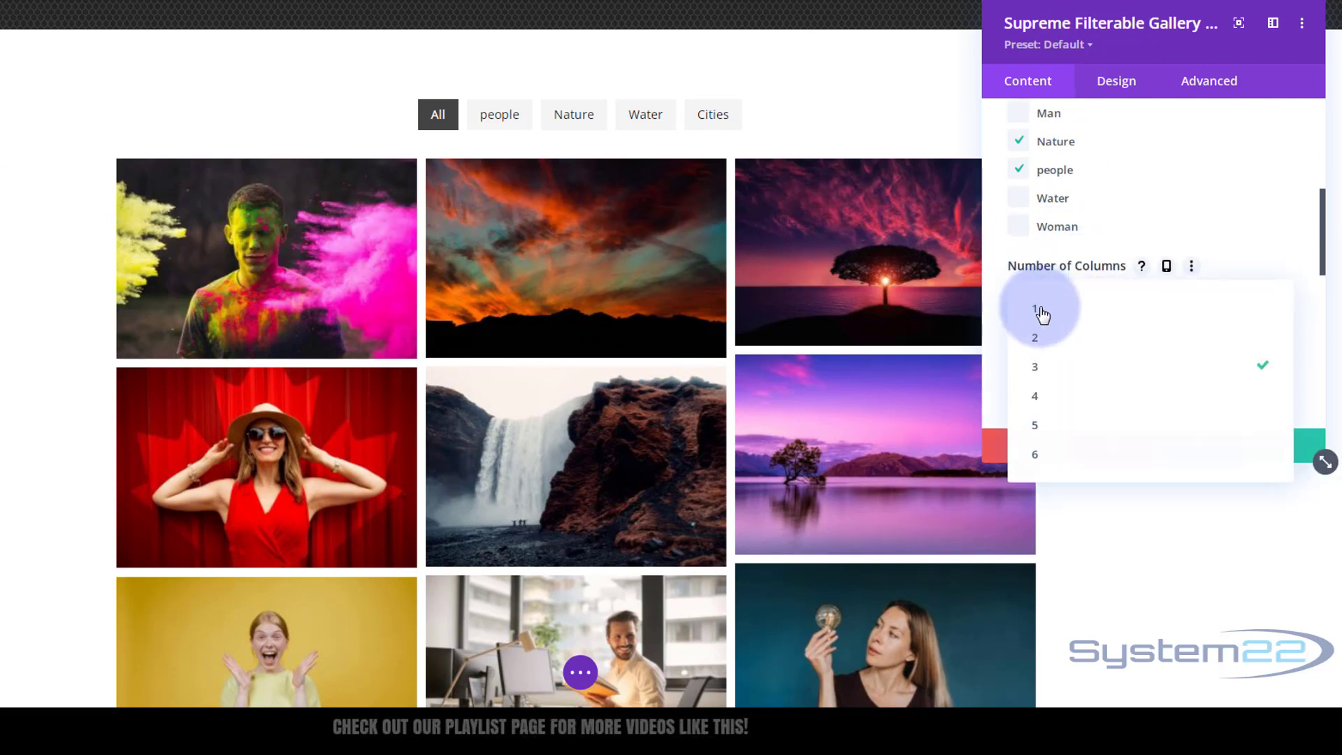
{"action": "left_click", "coordinate": [1055, 396]}
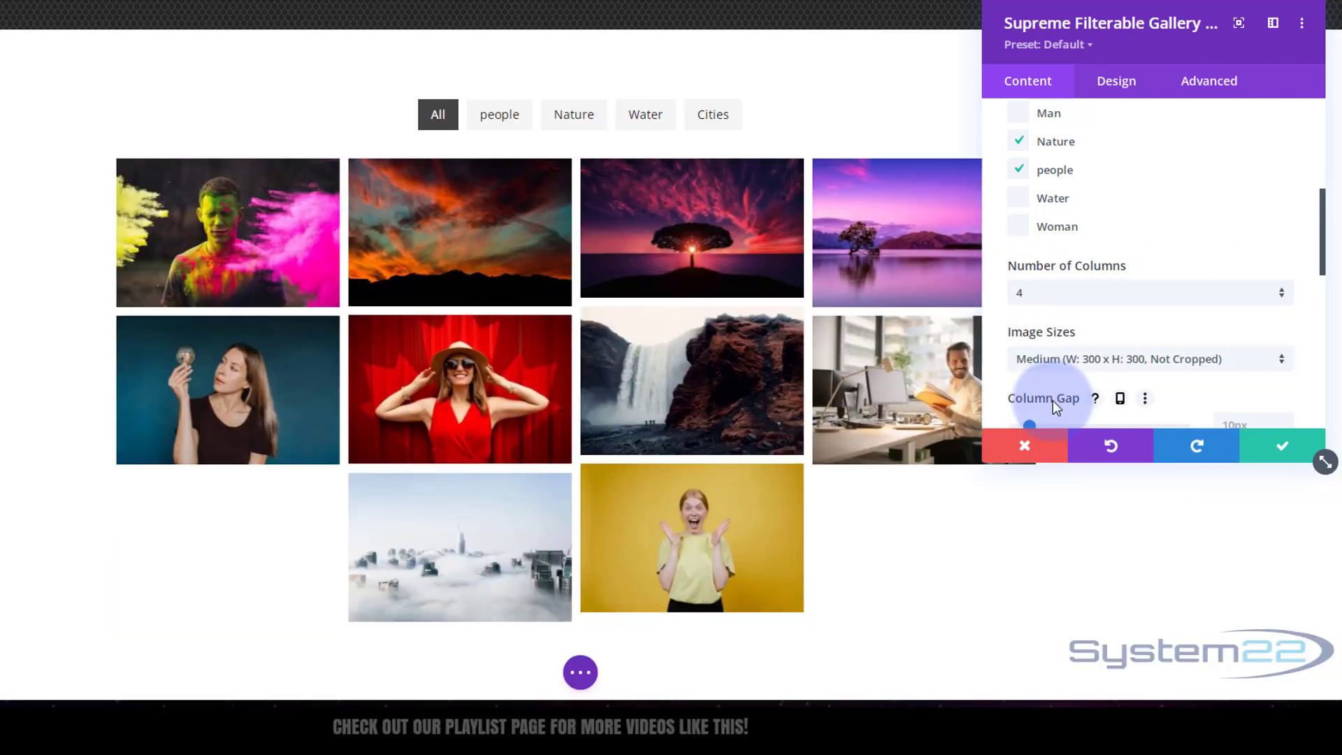
{"action": "left_click", "coordinate": [850, 235]}
{"action": "scroll", "coordinate": [850, 235], "scroll_direction": "down", "scroll_amount": 1}
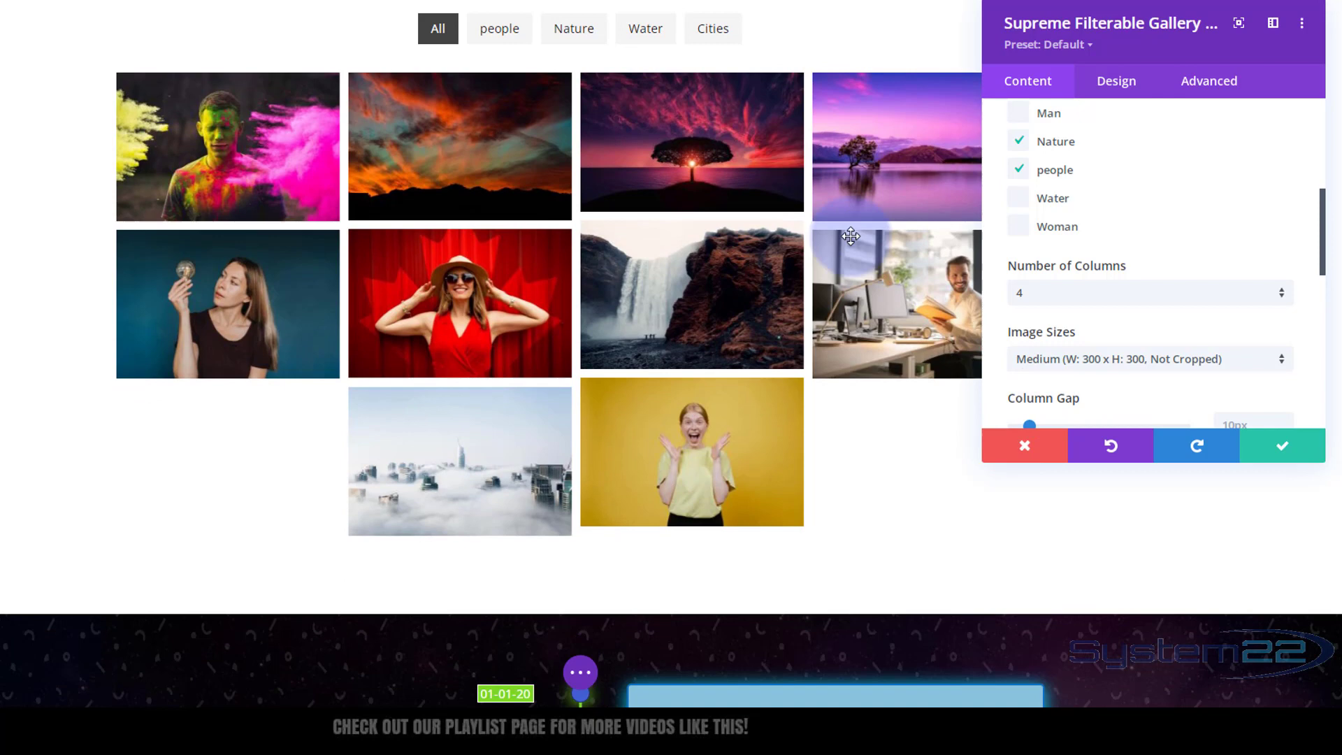
{"action": "scroll", "coordinate": [849, 236], "scroll_direction": "up", "scroll_amount": 1}
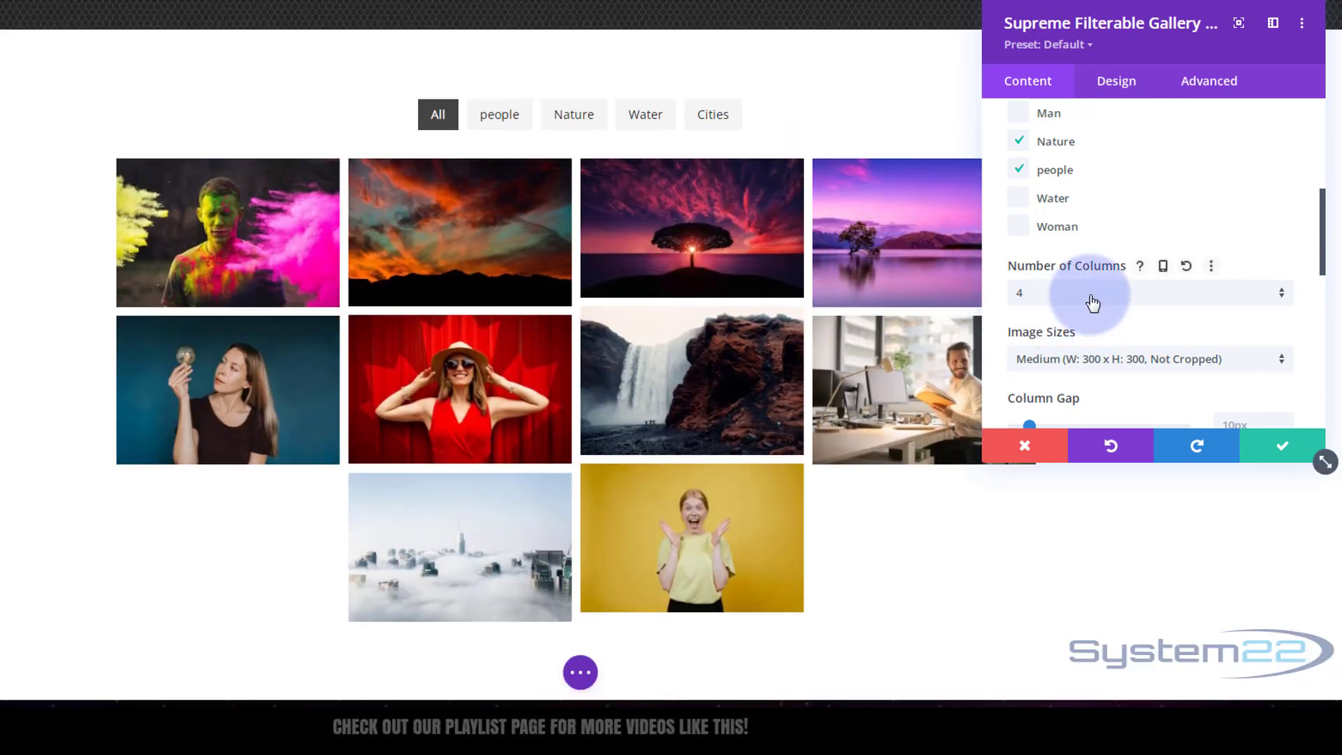
{"action": "left_click", "coordinate": [1048, 302]}
{"action": "left_click", "coordinate": [1048, 366]}
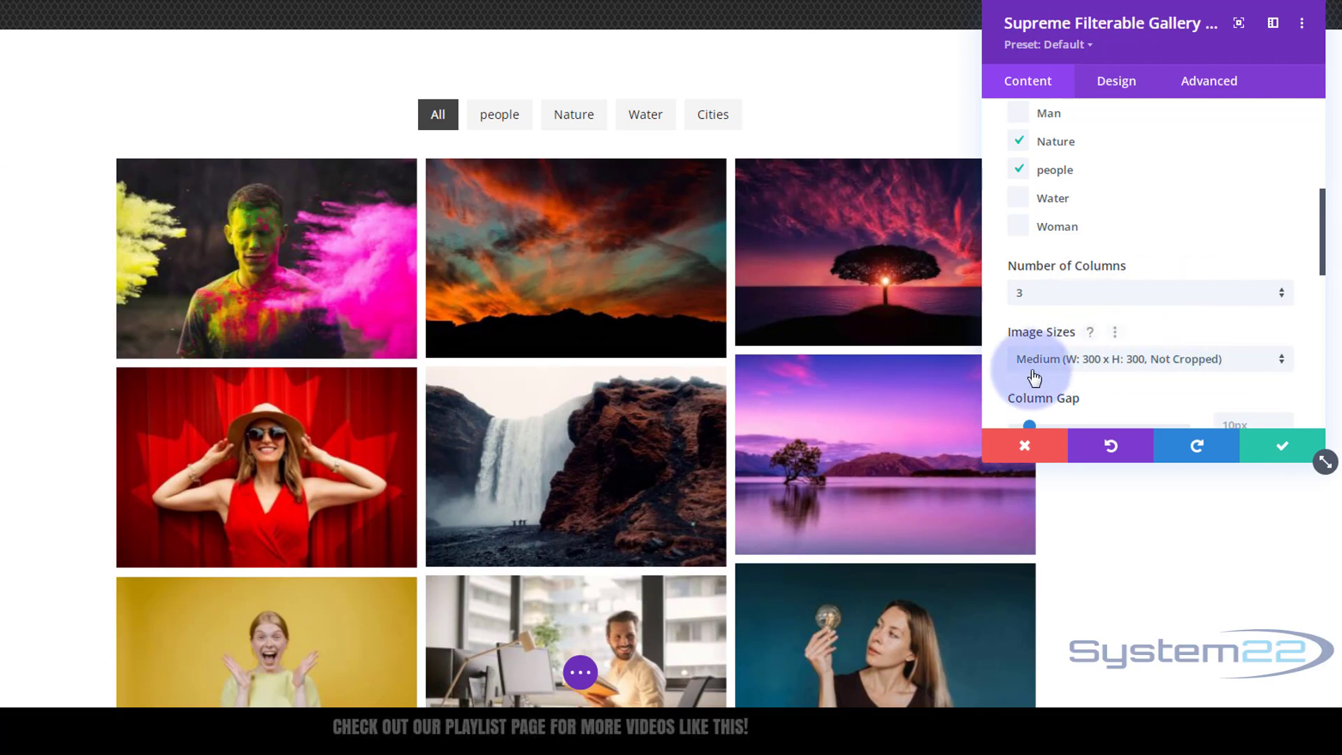
Choose Large (W: 1024 x H: 1024, Not Cropped) as the gallery's image size.
{"action": "left_click", "coordinate": [1129, 363]}
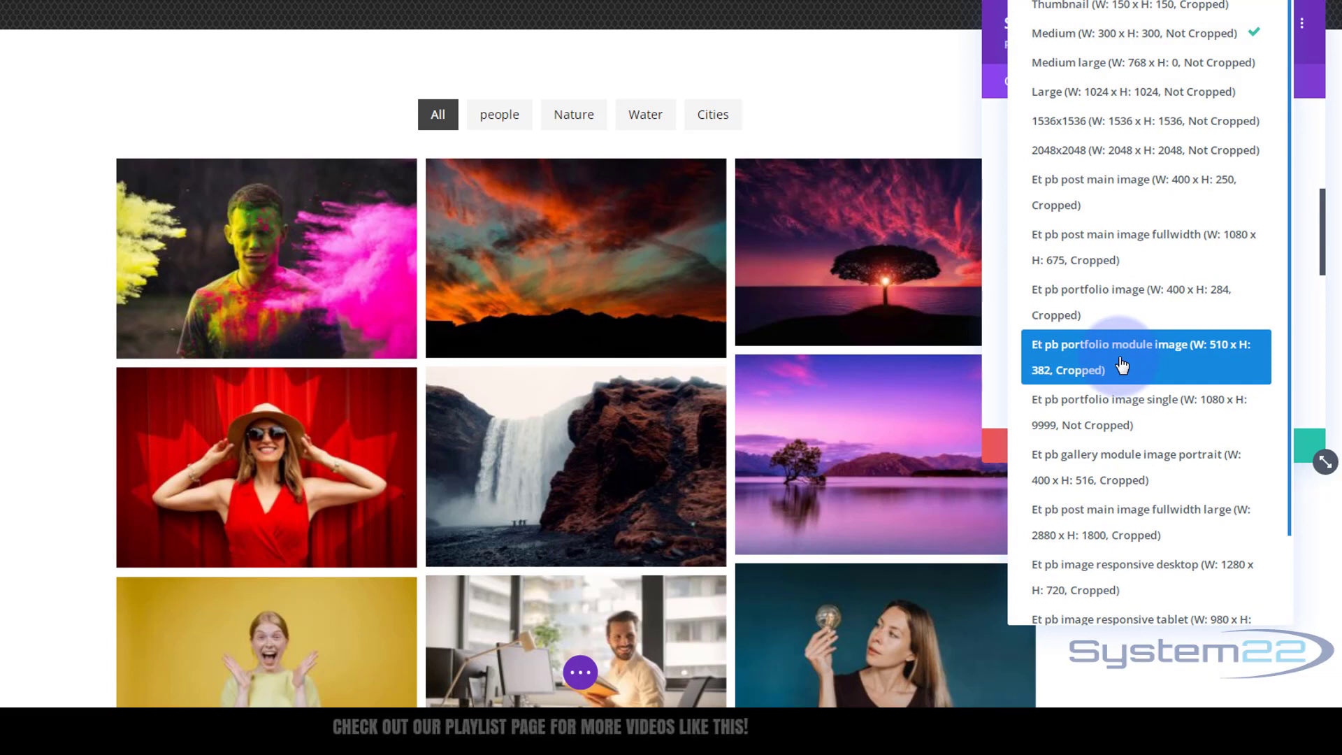
{"action": "left_click", "coordinate": [1156, 98]}
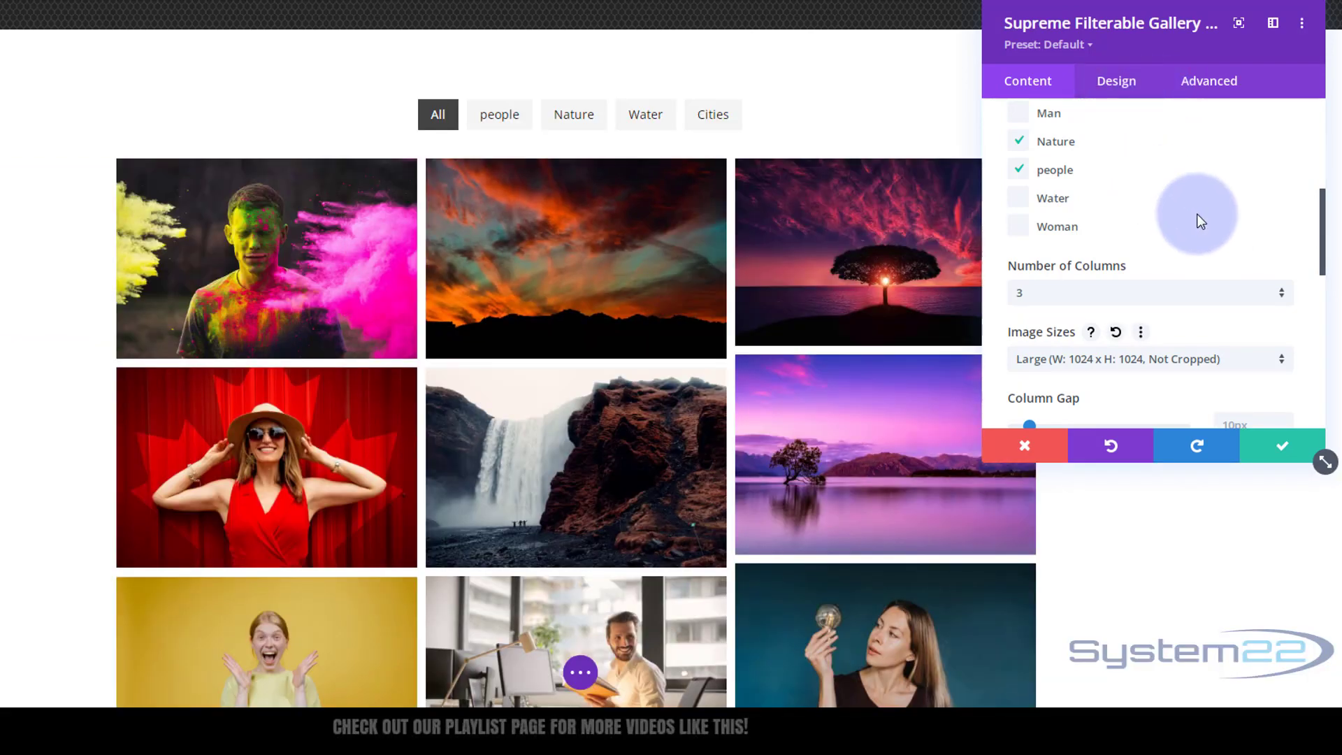
{"action": "scroll", "coordinate": [1199, 217], "scroll_direction": "down", "scroll_amount": 2}
{"action": "scroll", "coordinate": [1201, 218], "scroll_direction": "down", "scroll_amount": 2}
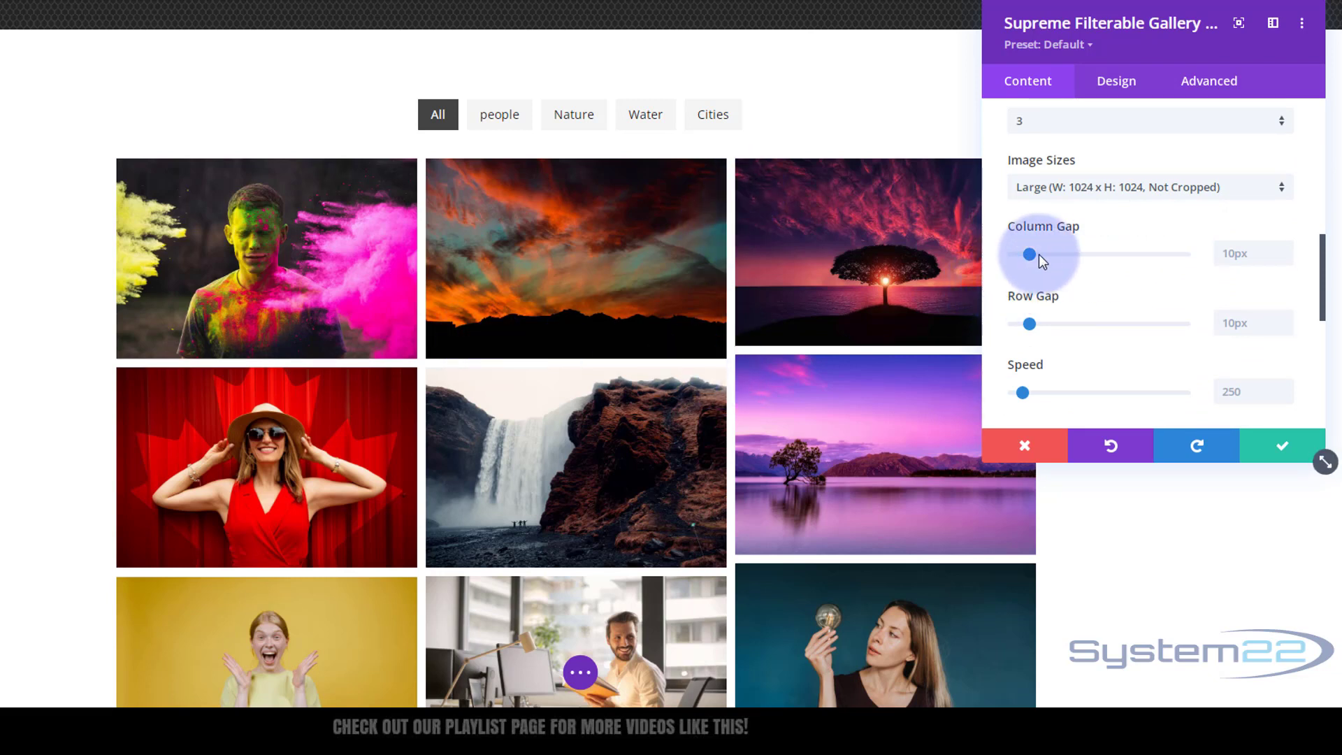
Set both Column Gap and Row Gap to 1px.
{"action": "left_click", "coordinate": [1260, 253]}
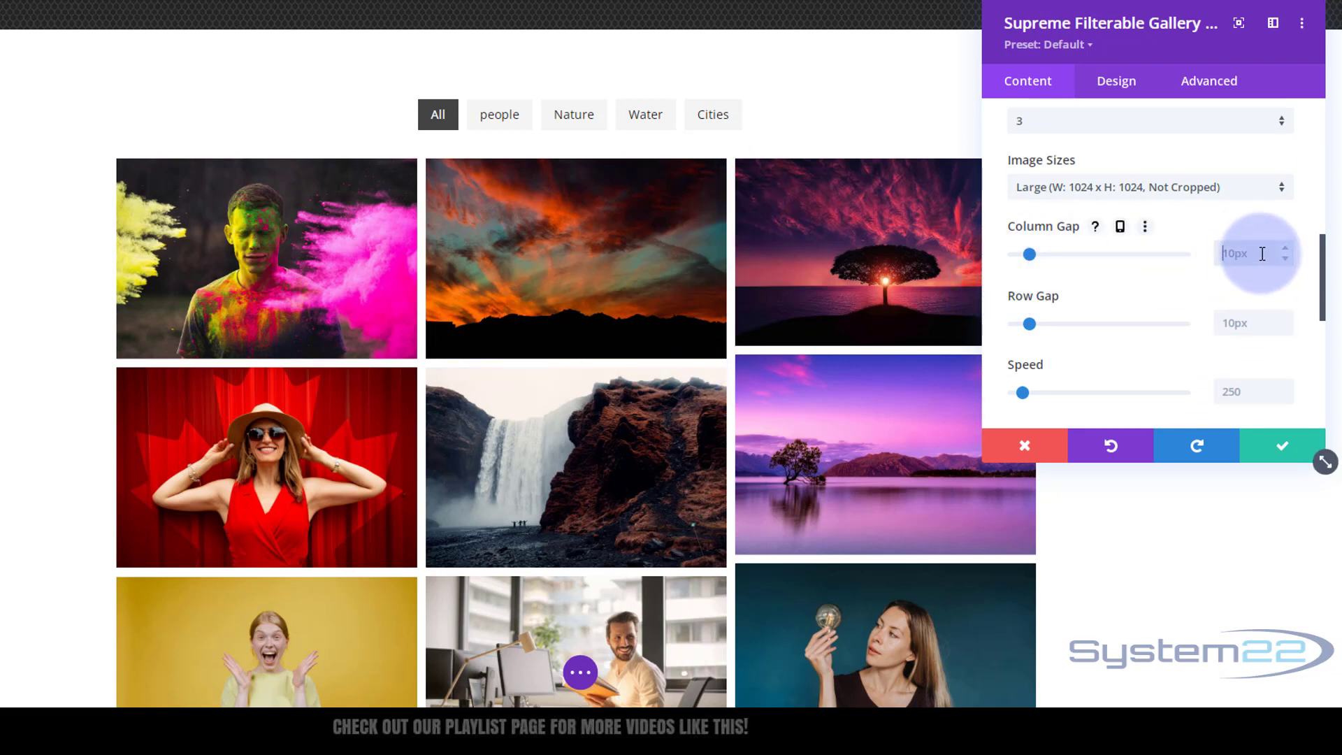
{"action": "type", "text": "1"}
{"action": "left_click", "coordinate": [1230, 323]}
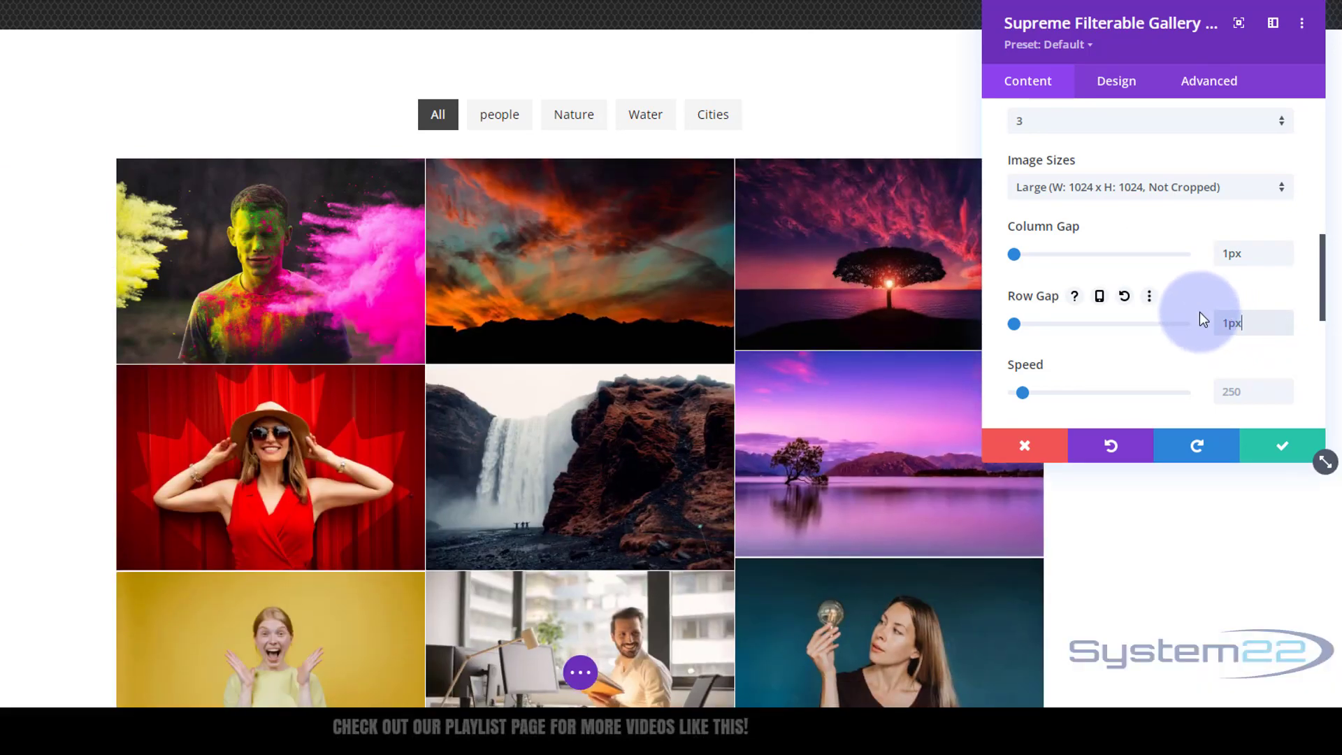
{"action": "scroll", "coordinate": [1198, 312], "scroll_direction": "down", "scroll_amount": 1}
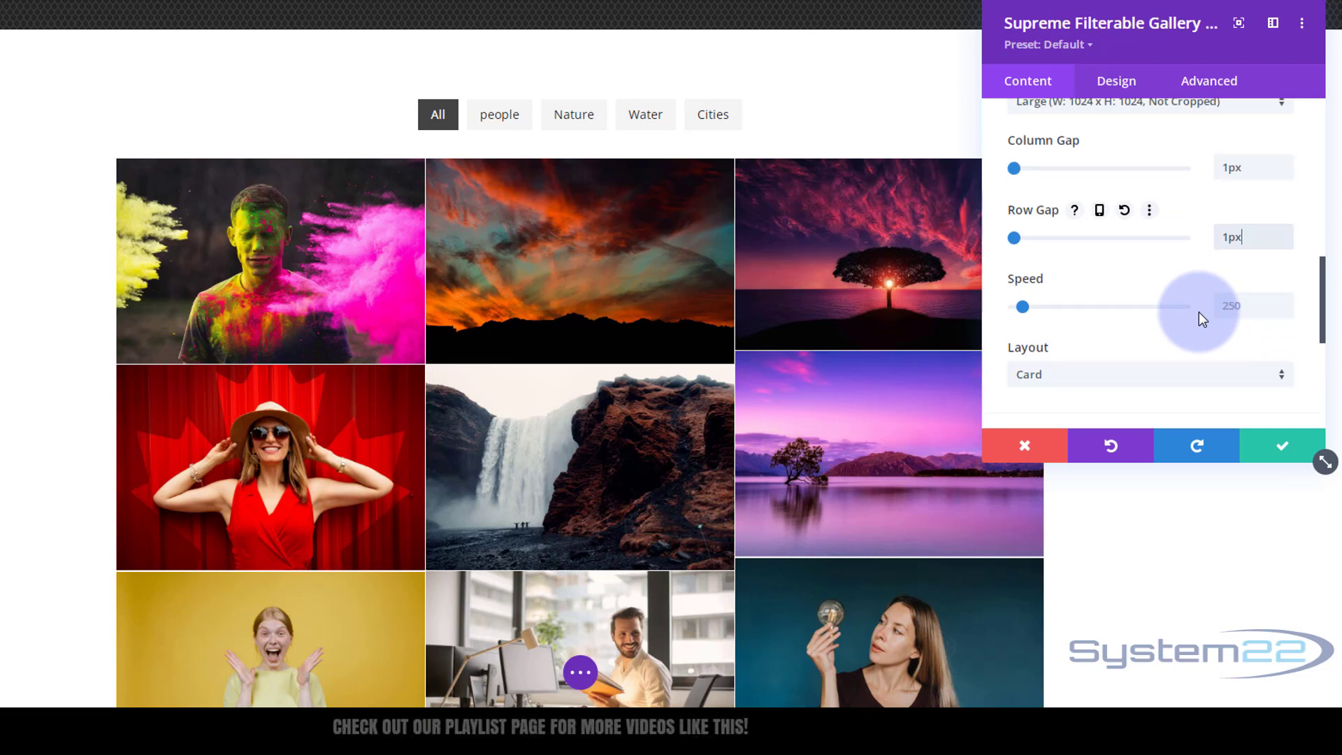
{"action": "left_click", "coordinate": [1198, 312]}
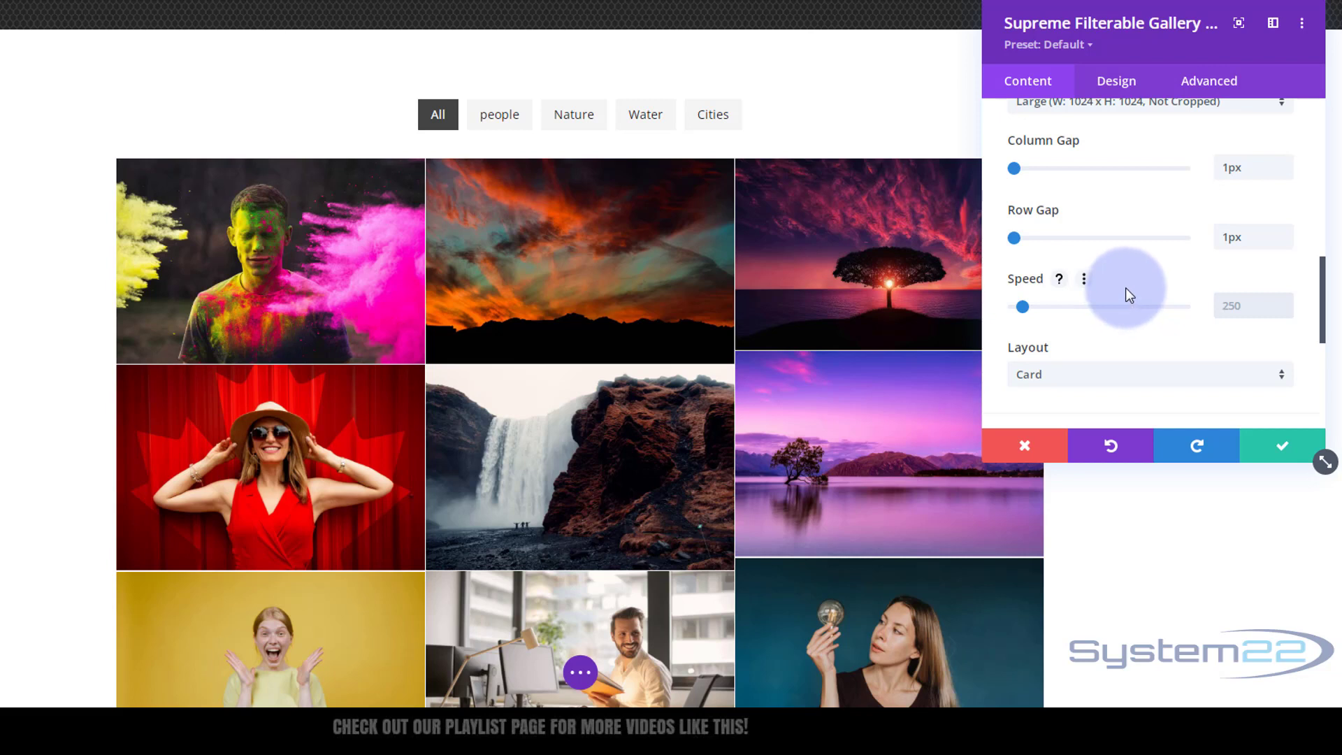
{"action": "scroll", "coordinate": [1126, 286], "scroll_direction": "down", "scroll_amount": 1}
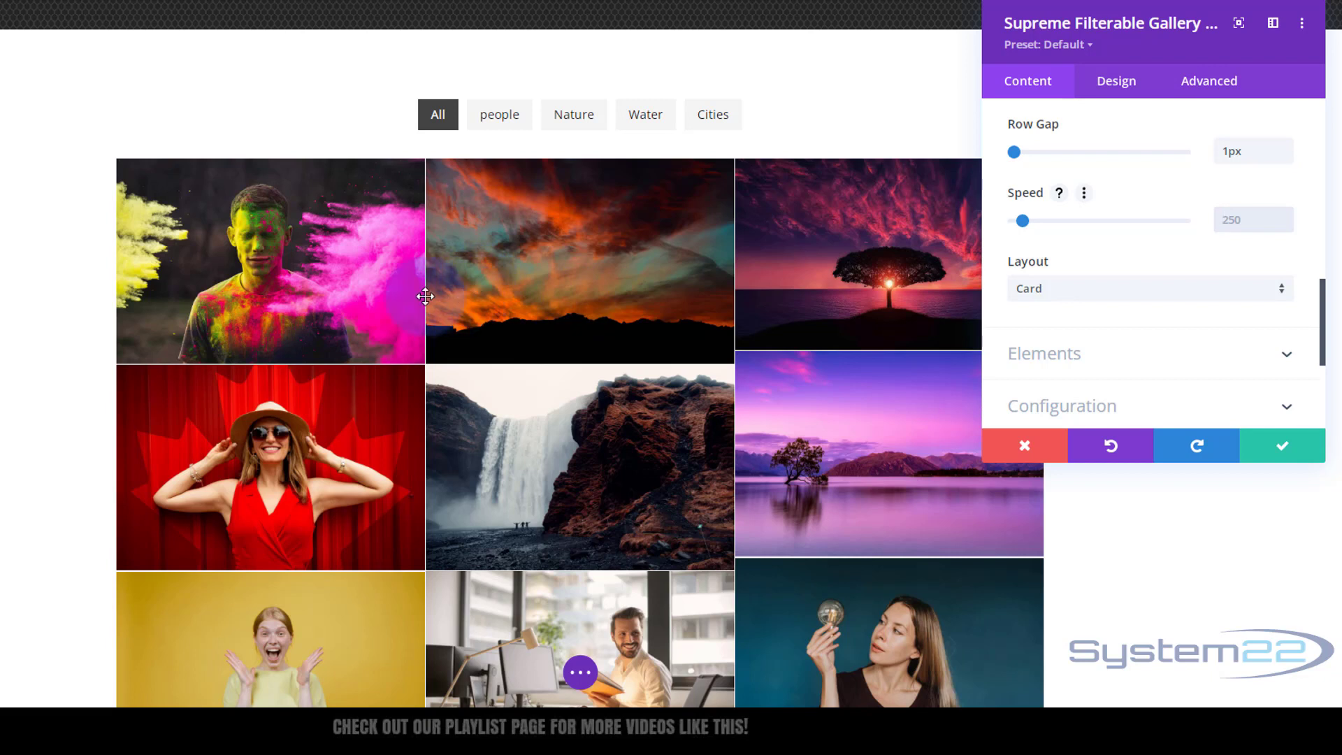
In Elements, keep filtering enabled and switch Show Title and Show Caption to YES.
{"action": "left_click", "coordinate": [1134, 365]}
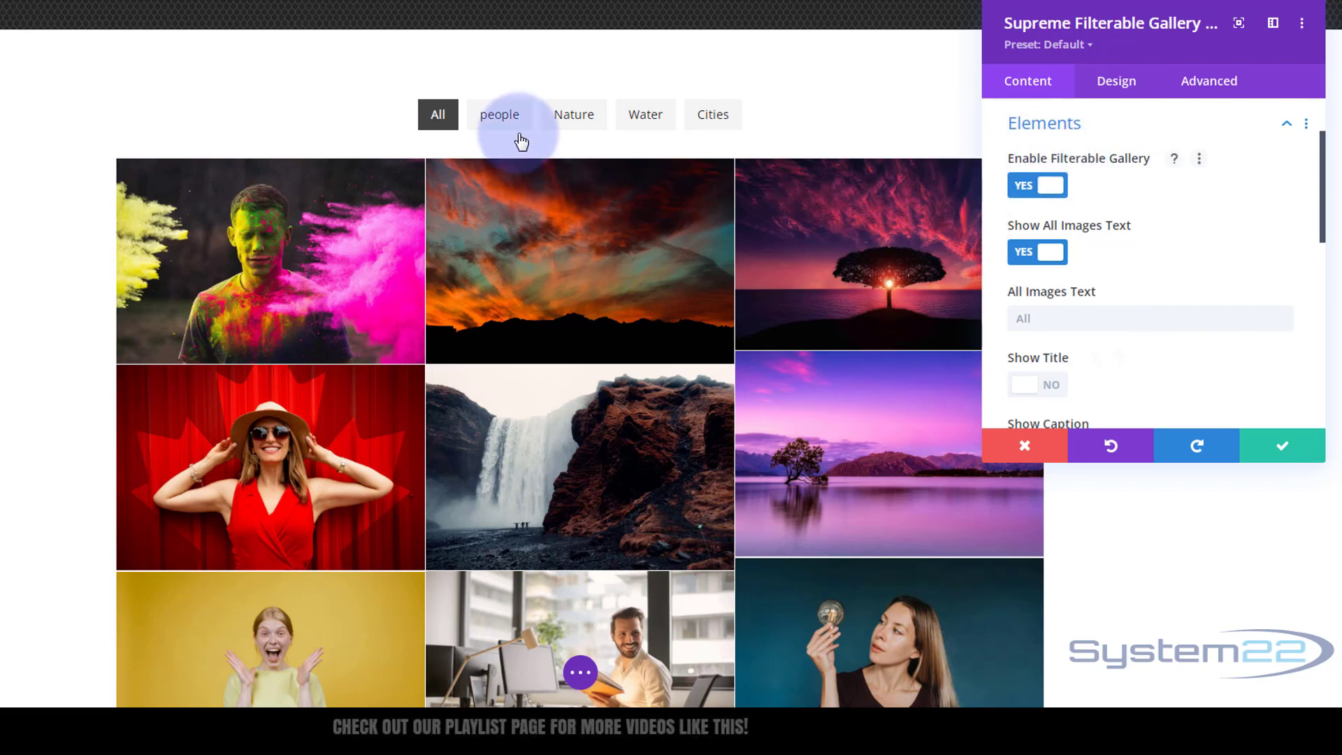
{"action": "left_click", "coordinate": [1032, 186]}
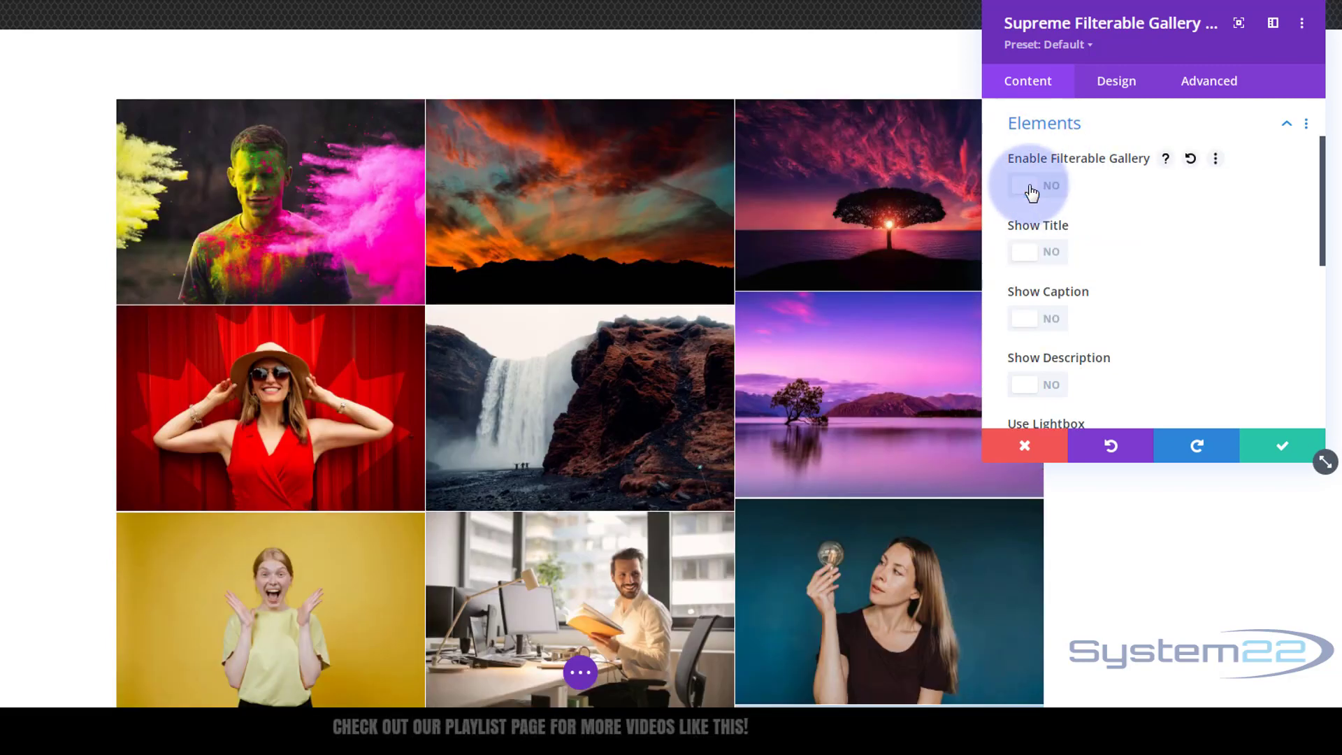
{"action": "left_click", "coordinate": [1047, 187]}
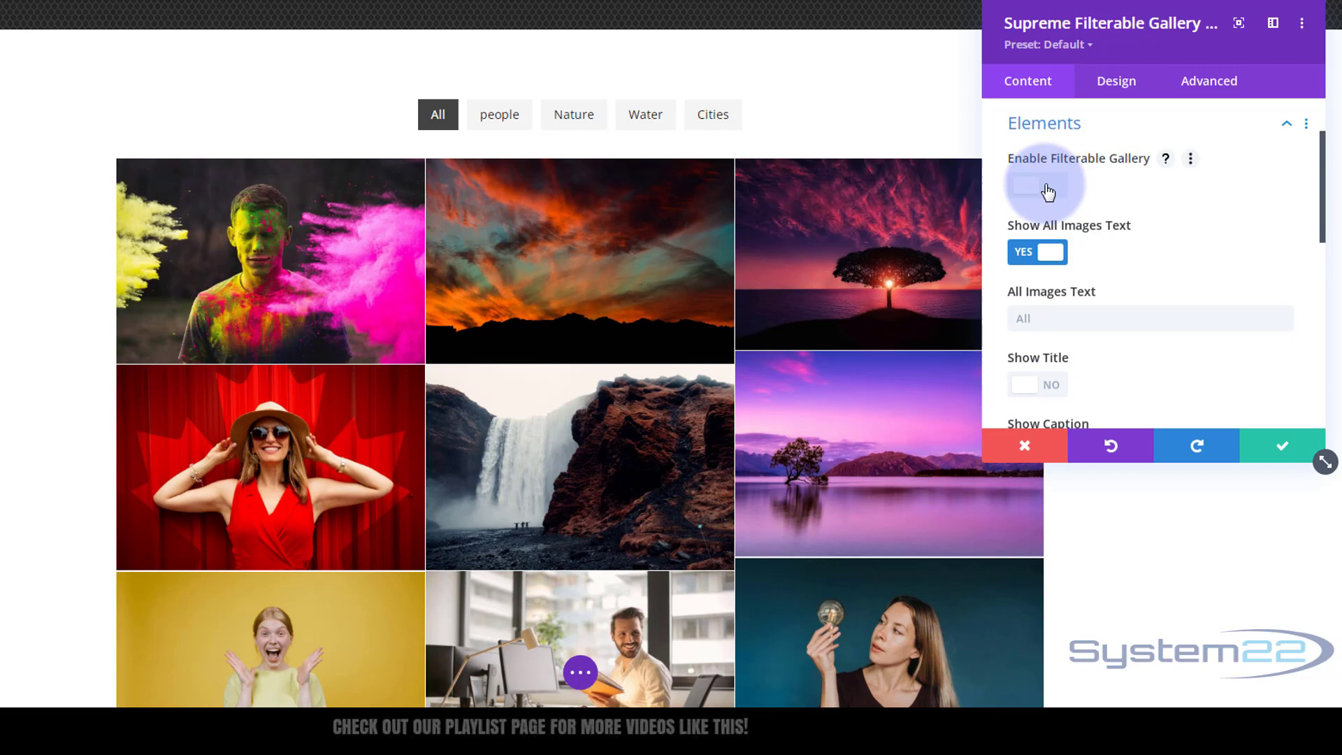
{"action": "scroll", "coordinate": [1089, 201], "scroll_direction": "down", "scroll_amount": 4}
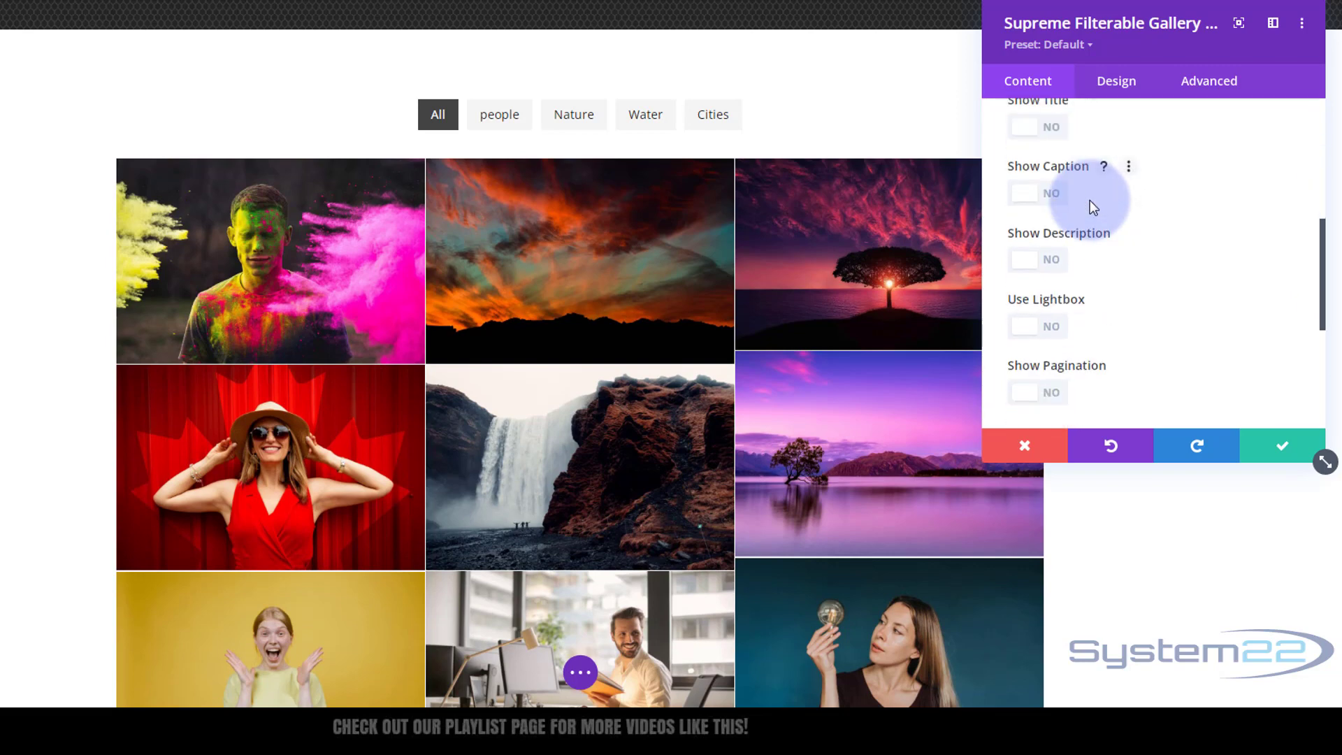
{"action": "scroll", "coordinate": [1089, 200], "scroll_direction": "up", "scroll_amount": 2}
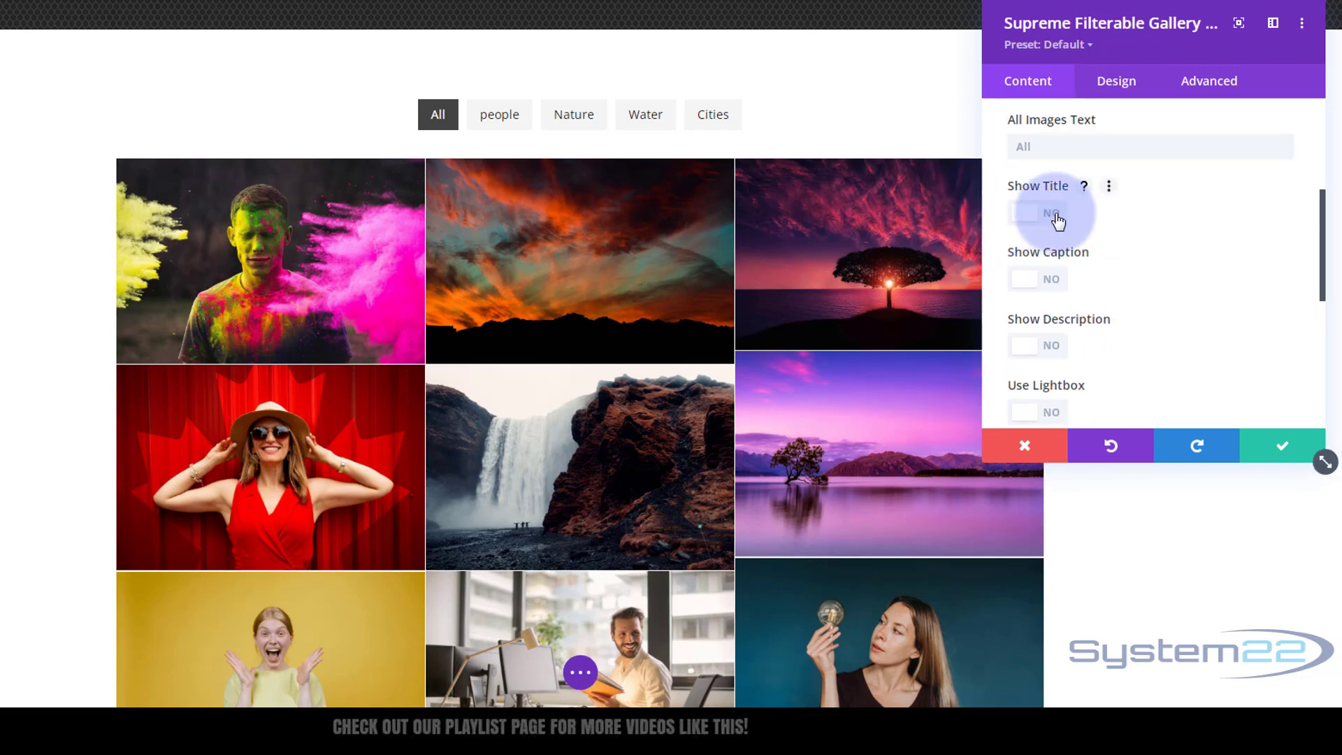
{"action": "left_click", "coordinate": [1057, 221]}
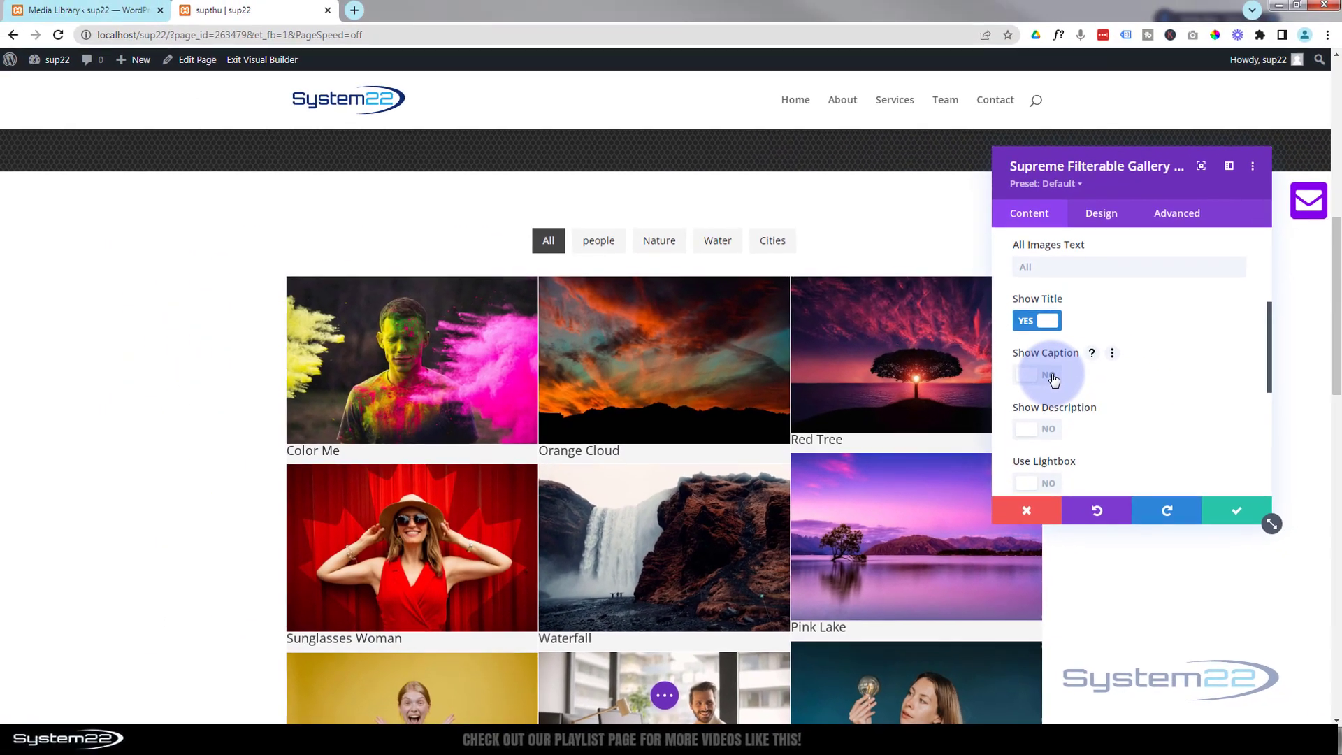
{"action": "left_click", "coordinate": [1053, 380]}
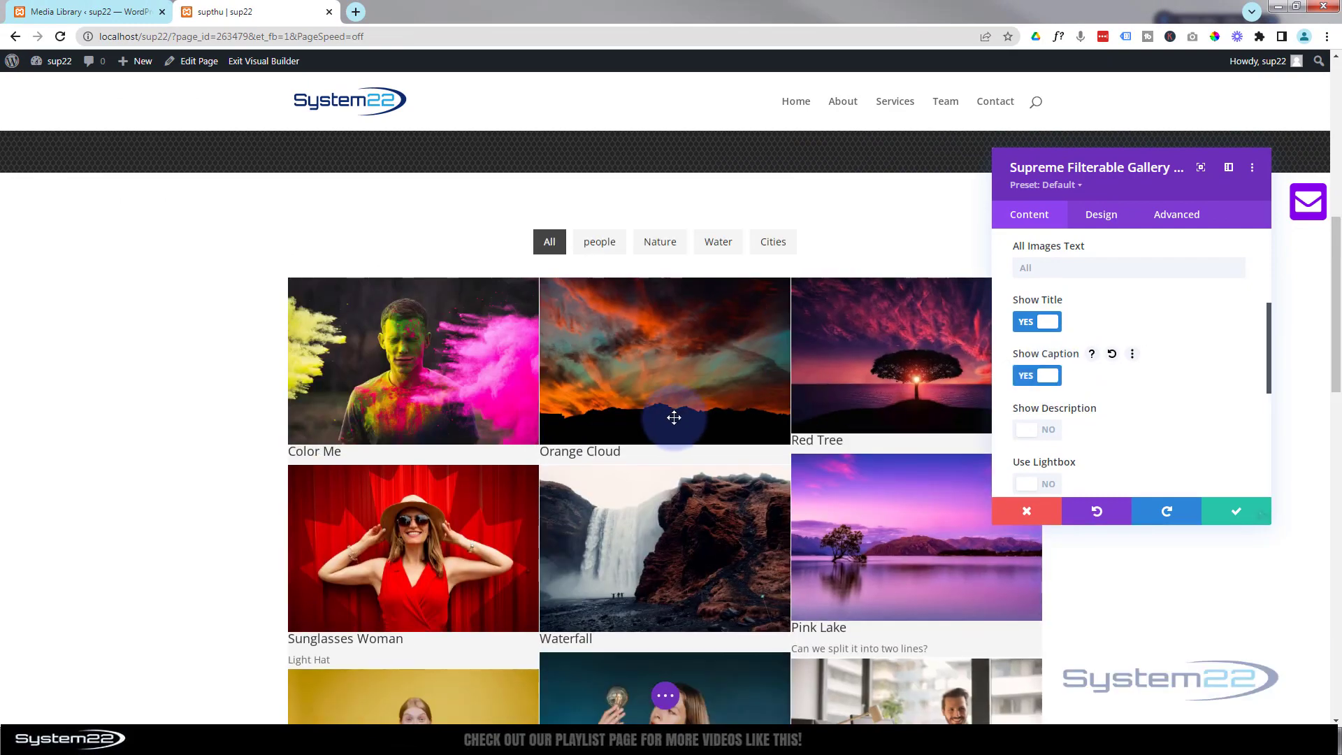
Review the Colors image's Caption and Description fields in the Media Library without editing.
{"action": "left_click", "coordinate": [93, 12]}
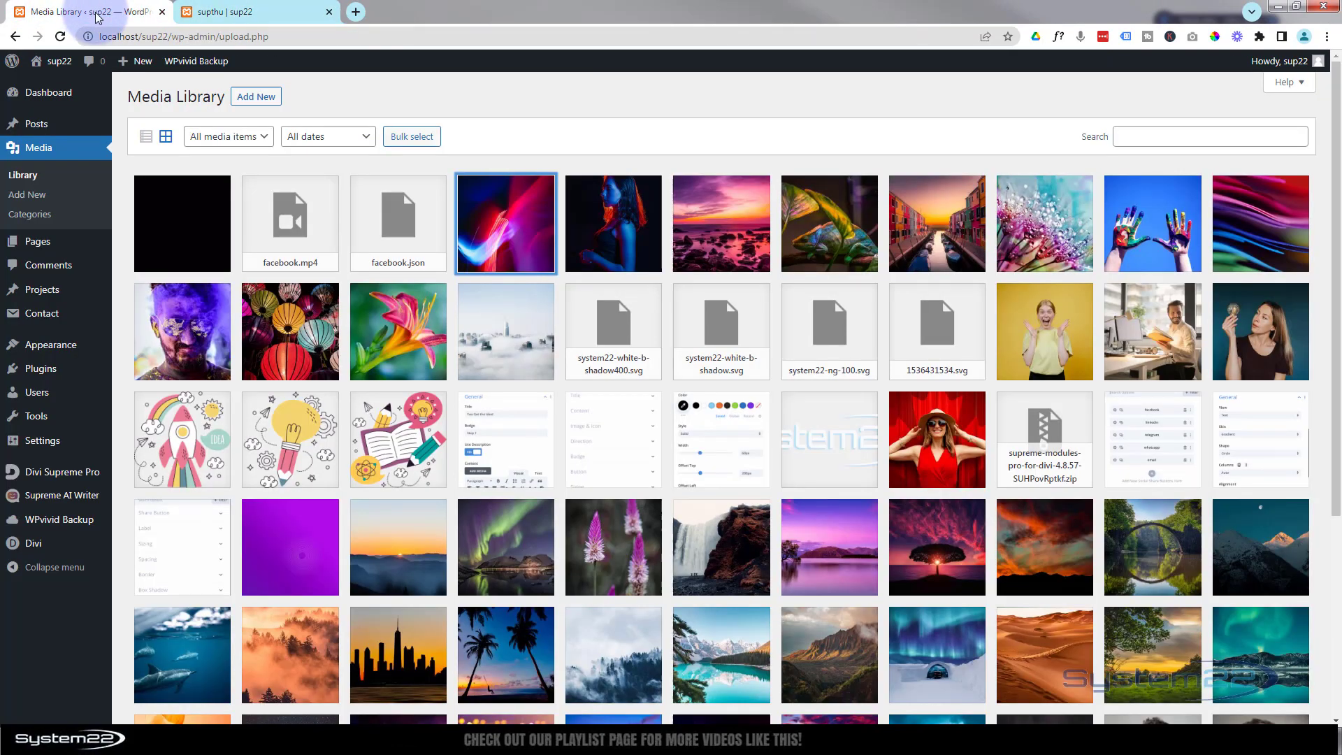
{"action": "left_click", "coordinate": [506, 209]}
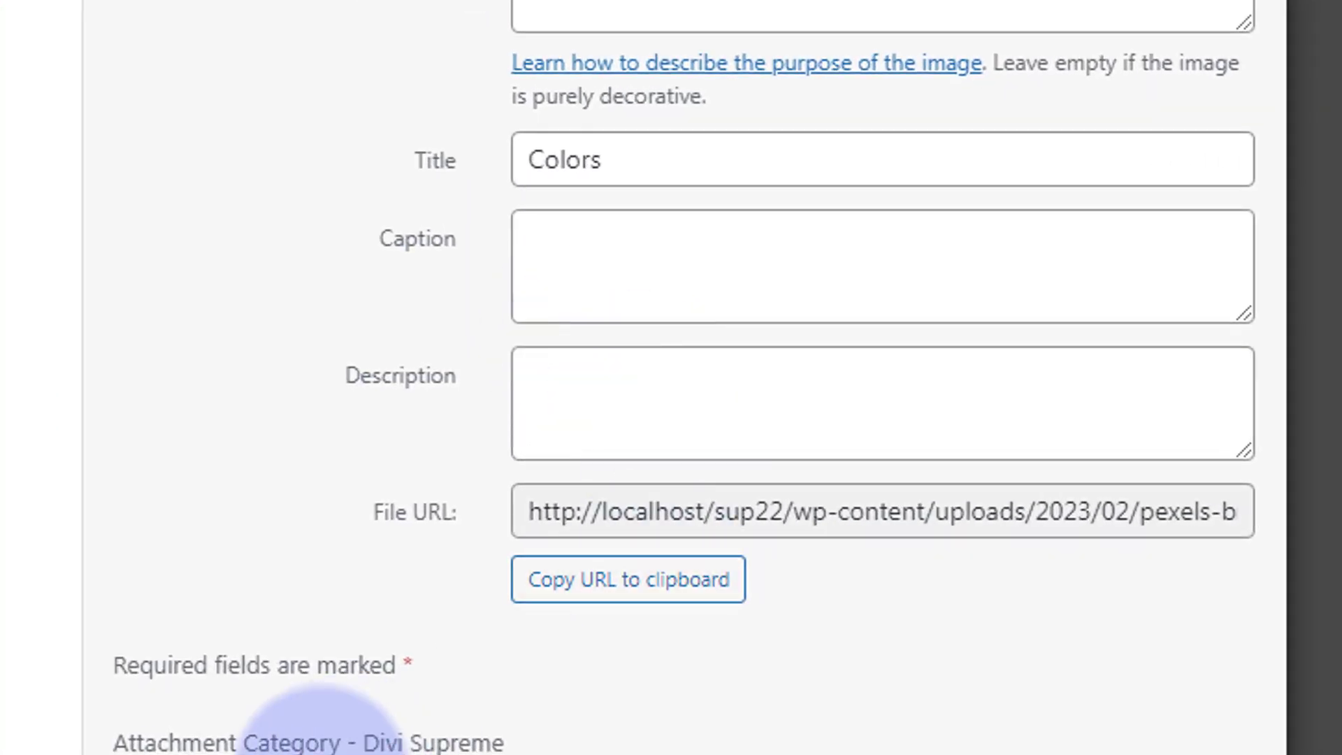
{"action": "left_click", "coordinate": [543, 258]}
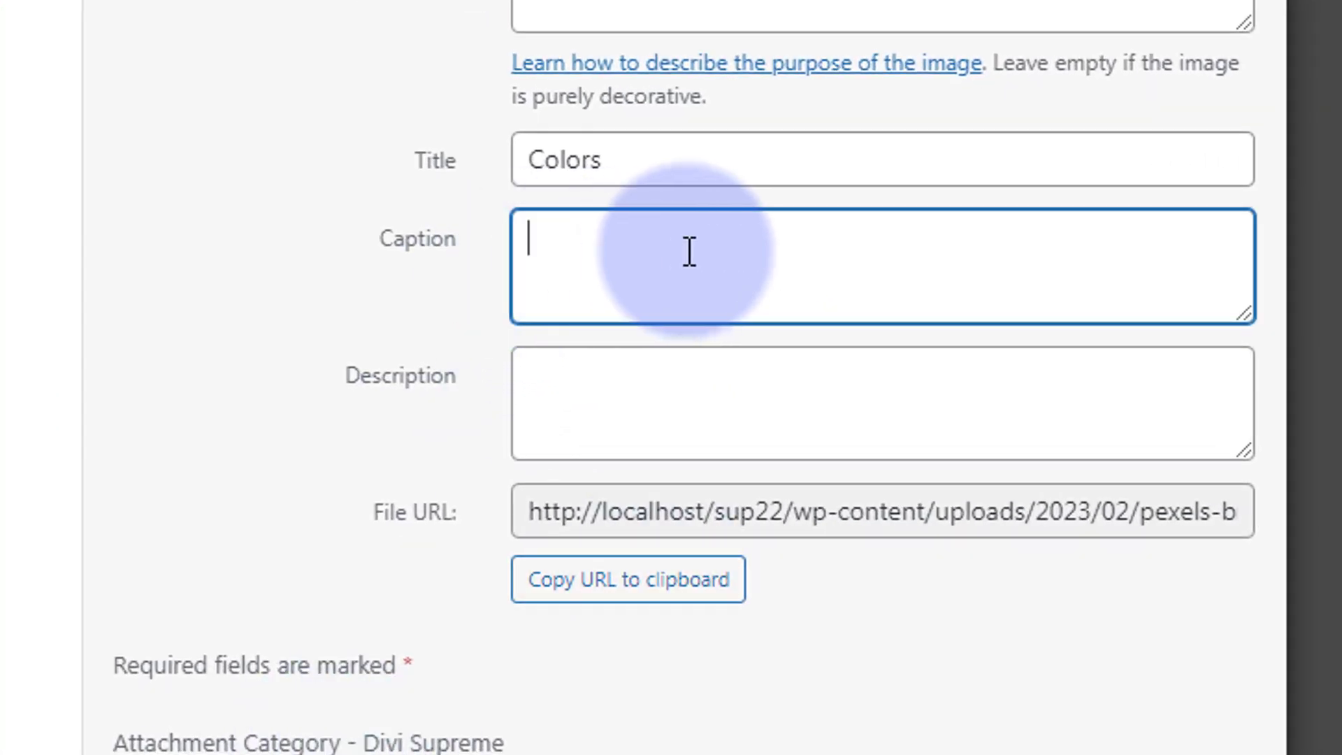
{"action": "left_click", "coordinate": [554, 408]}
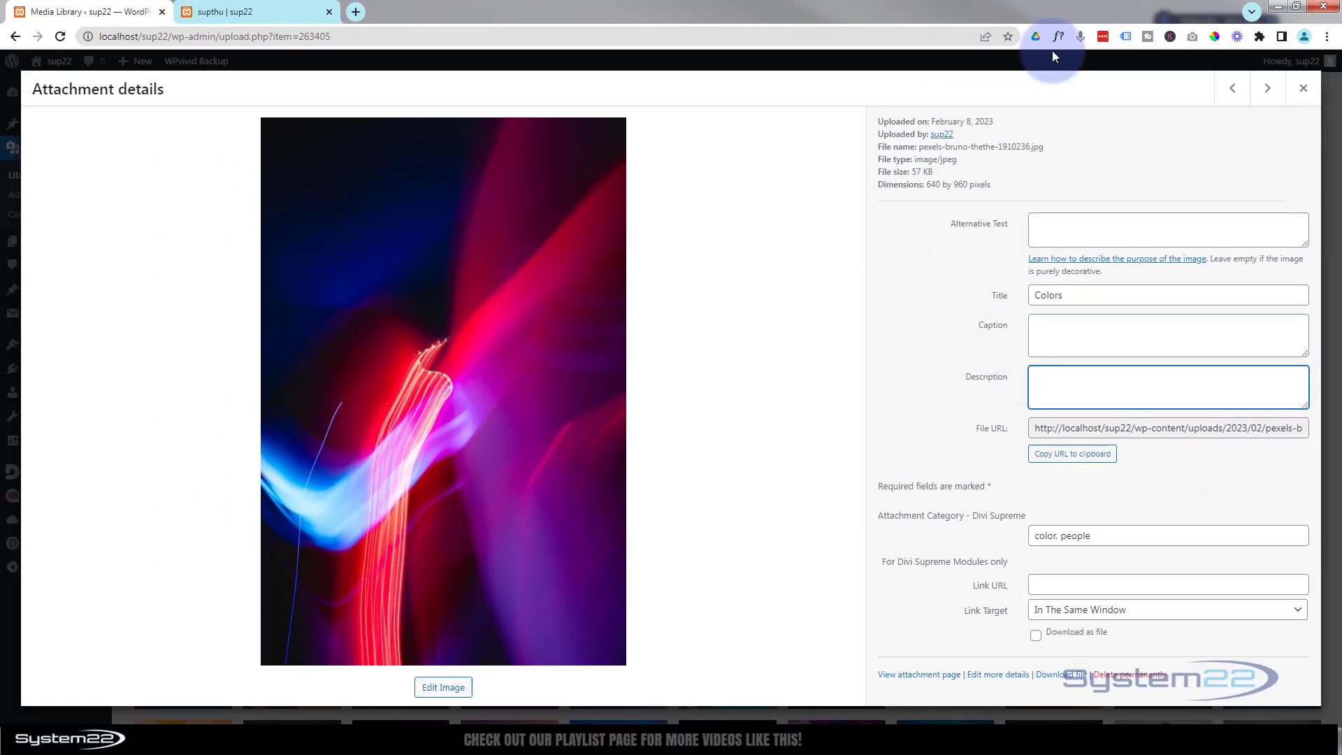
{"action": "left_click", "coordinate": [279, 16]}
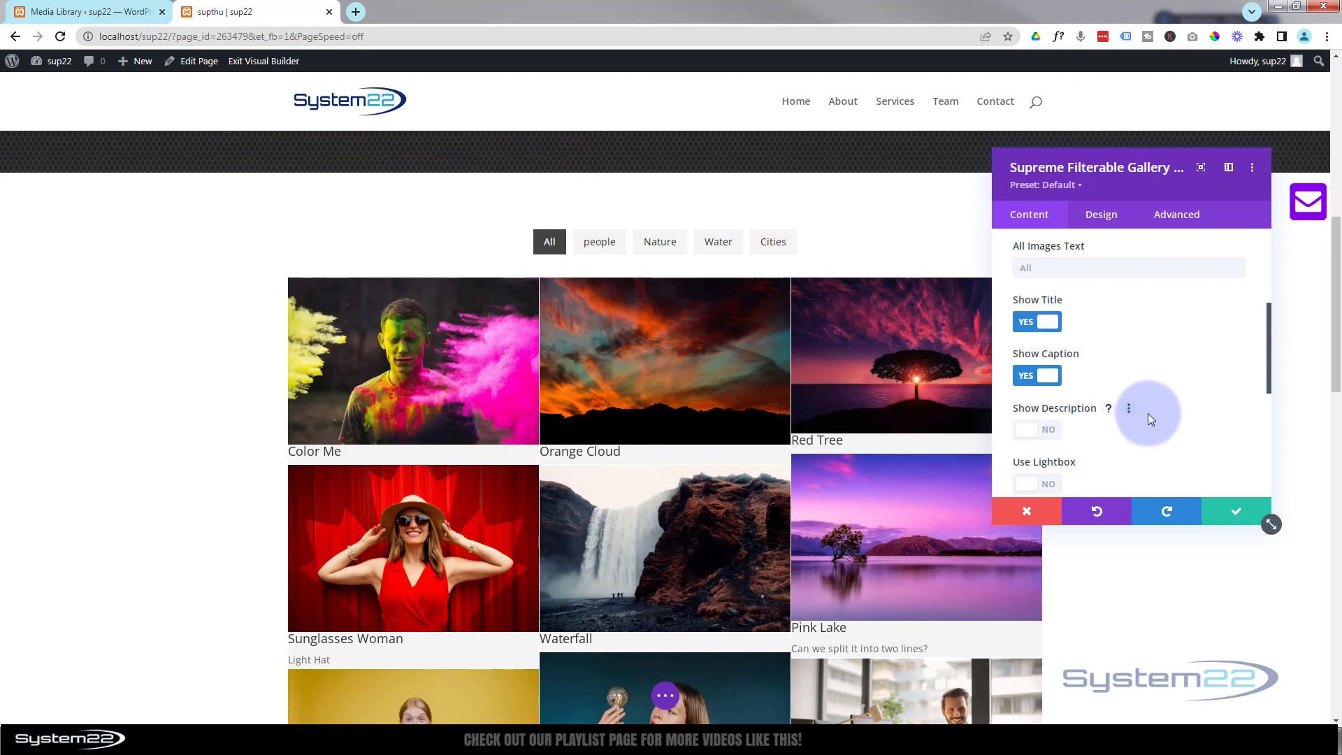
Turn on Show Description, Use Lightbox and the lightbox's Show Title option.
{"action": "scroll", "coordinate": [809, 461], "scroll_direction": "down", "scroll_amount": 4}
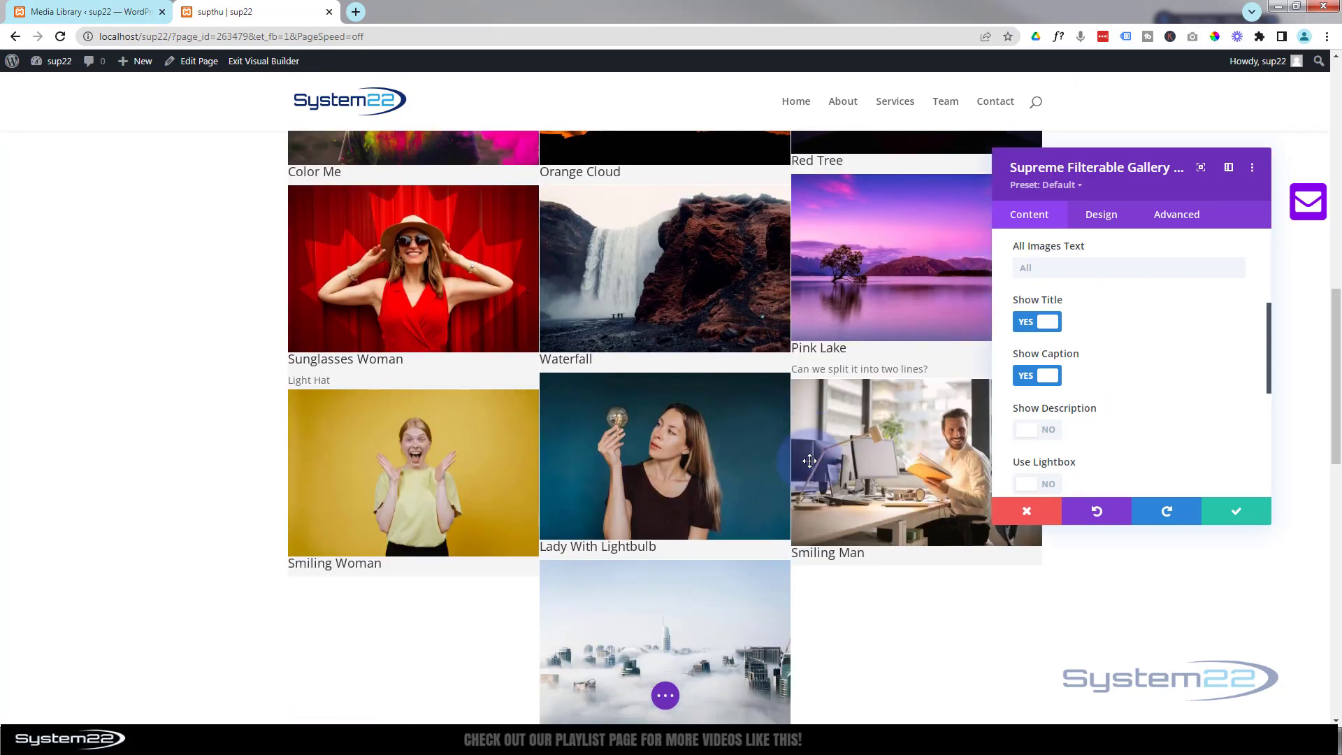
{"action": "scroll", "coordinate": [809, 460], "scroll_direction": "down", "scroll_amount": 3}
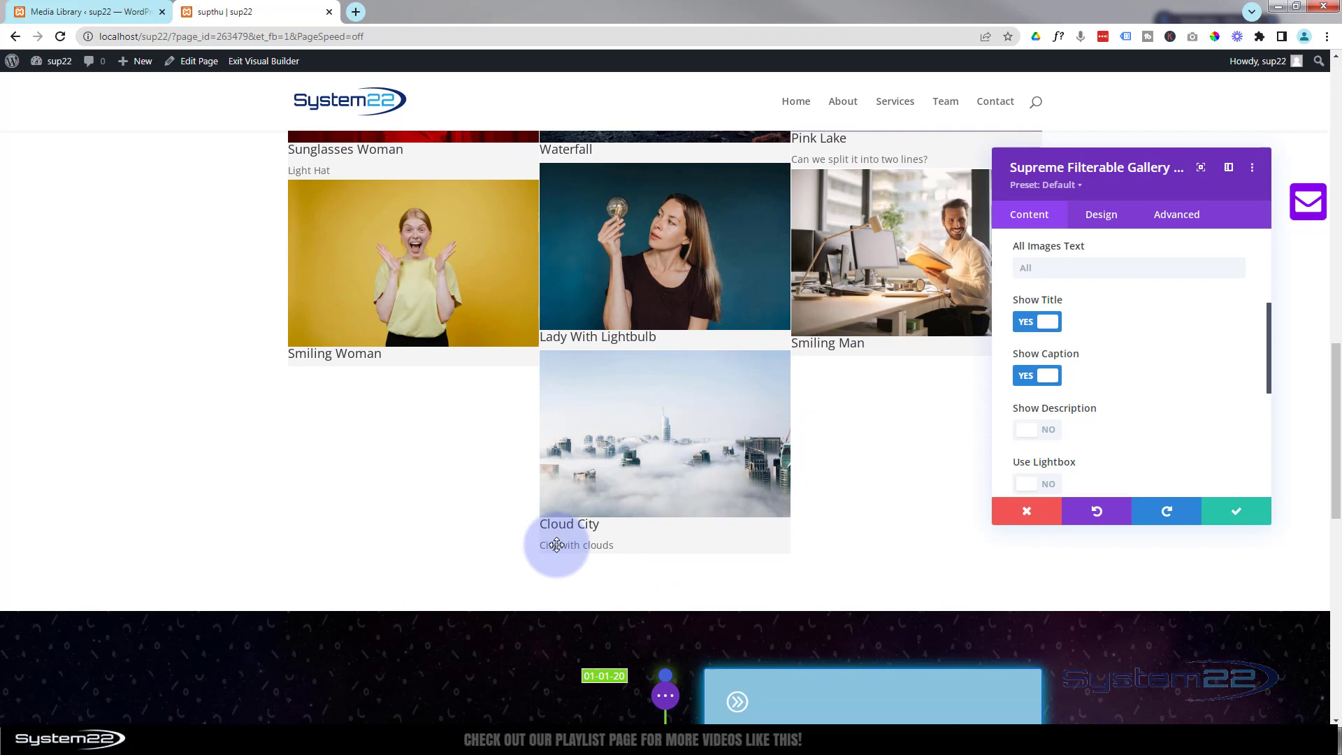
{"action": "left_click", "coordinate": [1051, 431]}
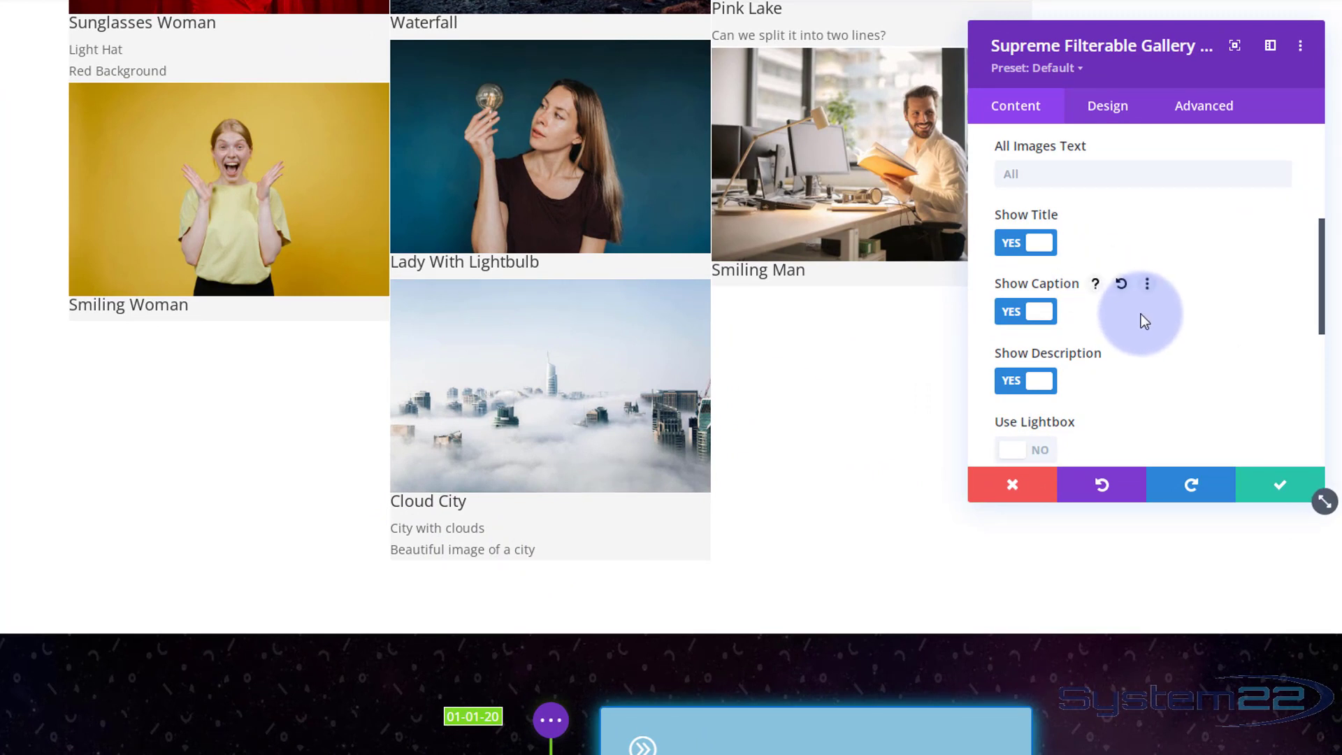
{"action": "scroll", "coordinate": [1141, 315], "scroll_direction": "down", "scroll_amount": 1}
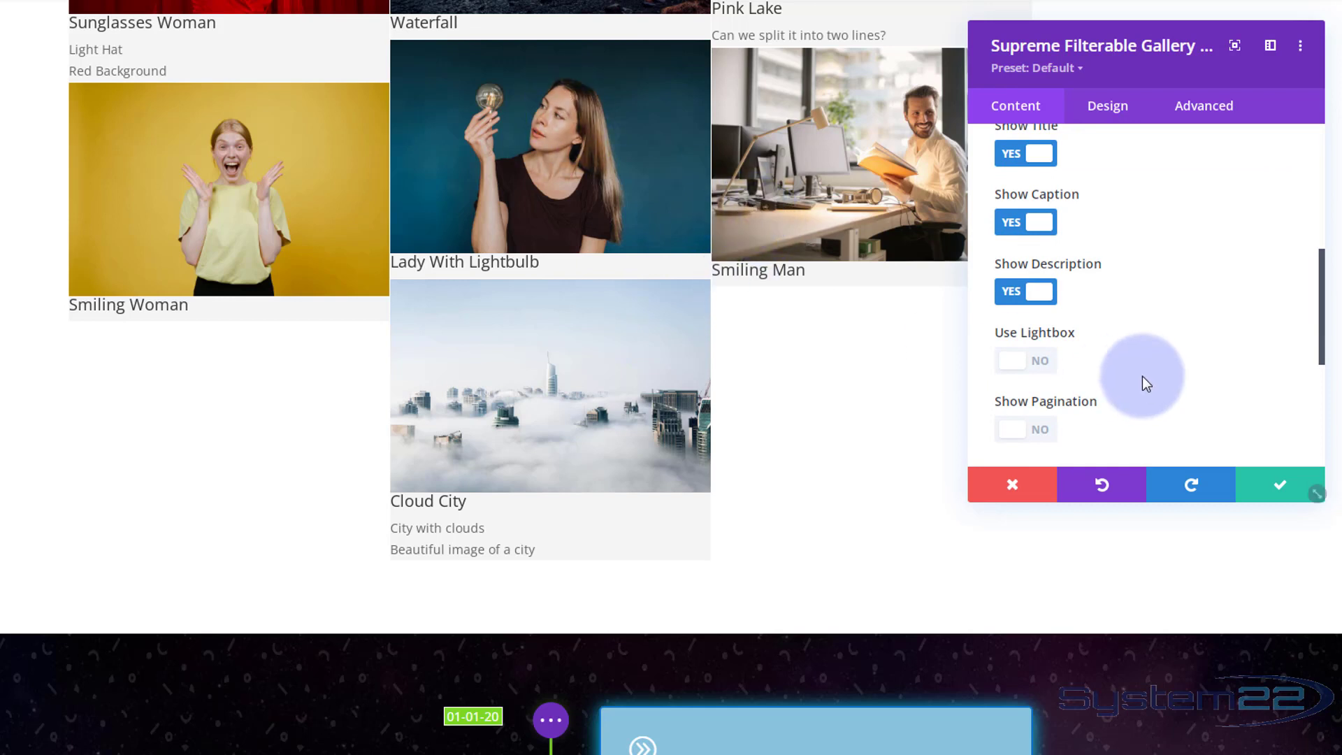
{"action": "left_click", "coordinate": [1041, 368]}
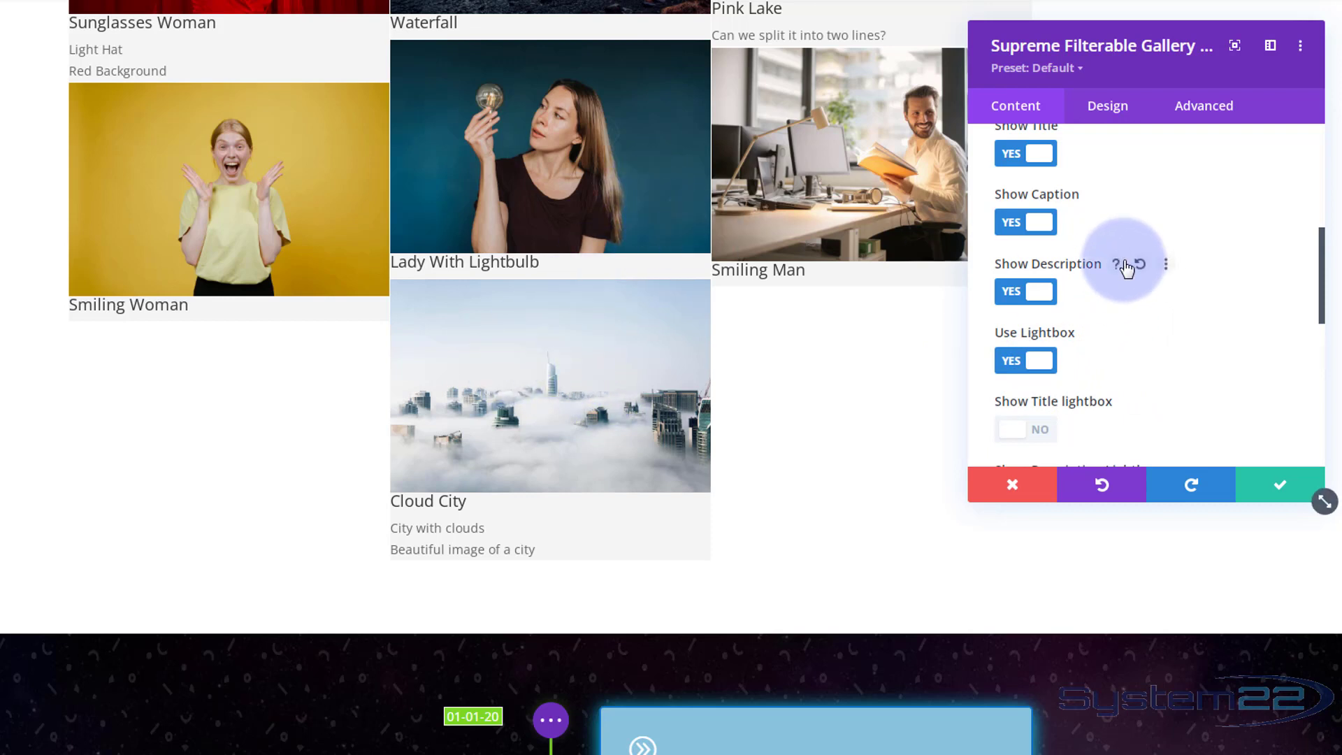
{"action": "scroll", "coordinate": [1126, 263], "scroll_direction": "down", "scroll_amount": 3}
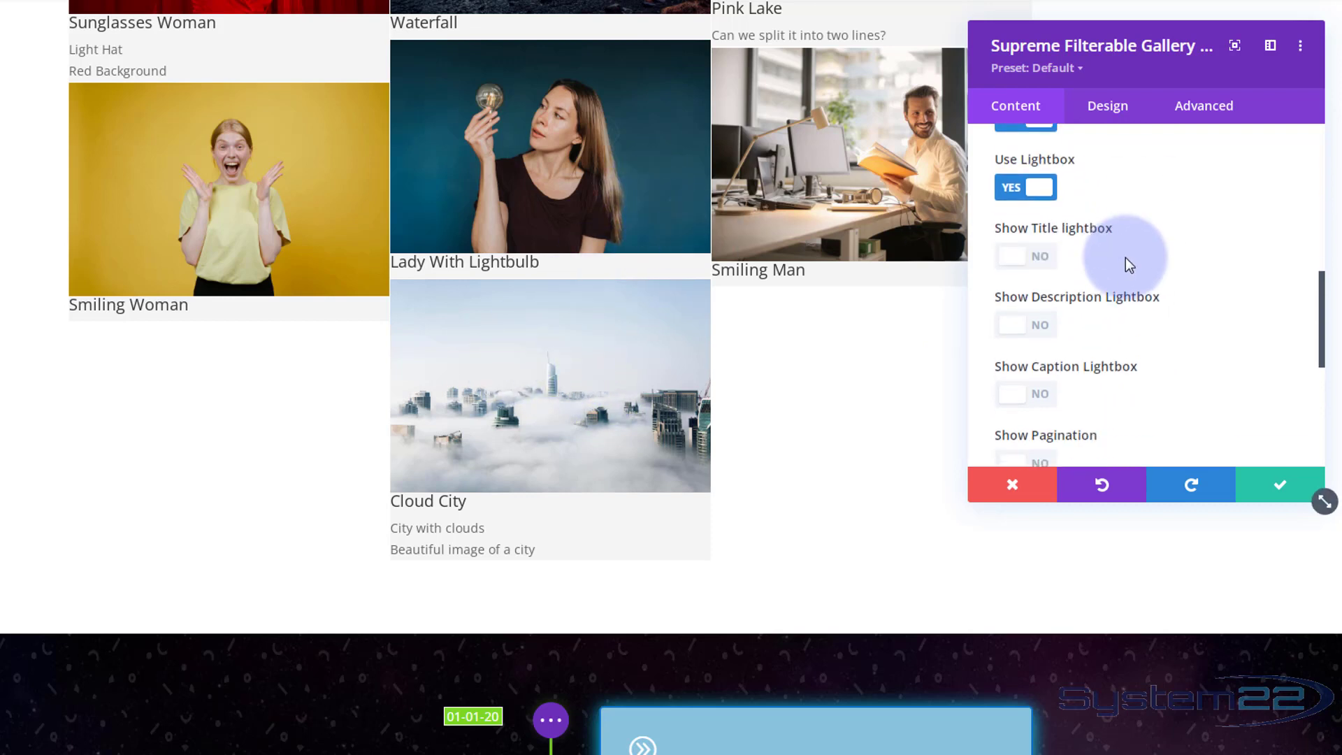
{"action": "left_click", "coordinate": [1039, 252]}
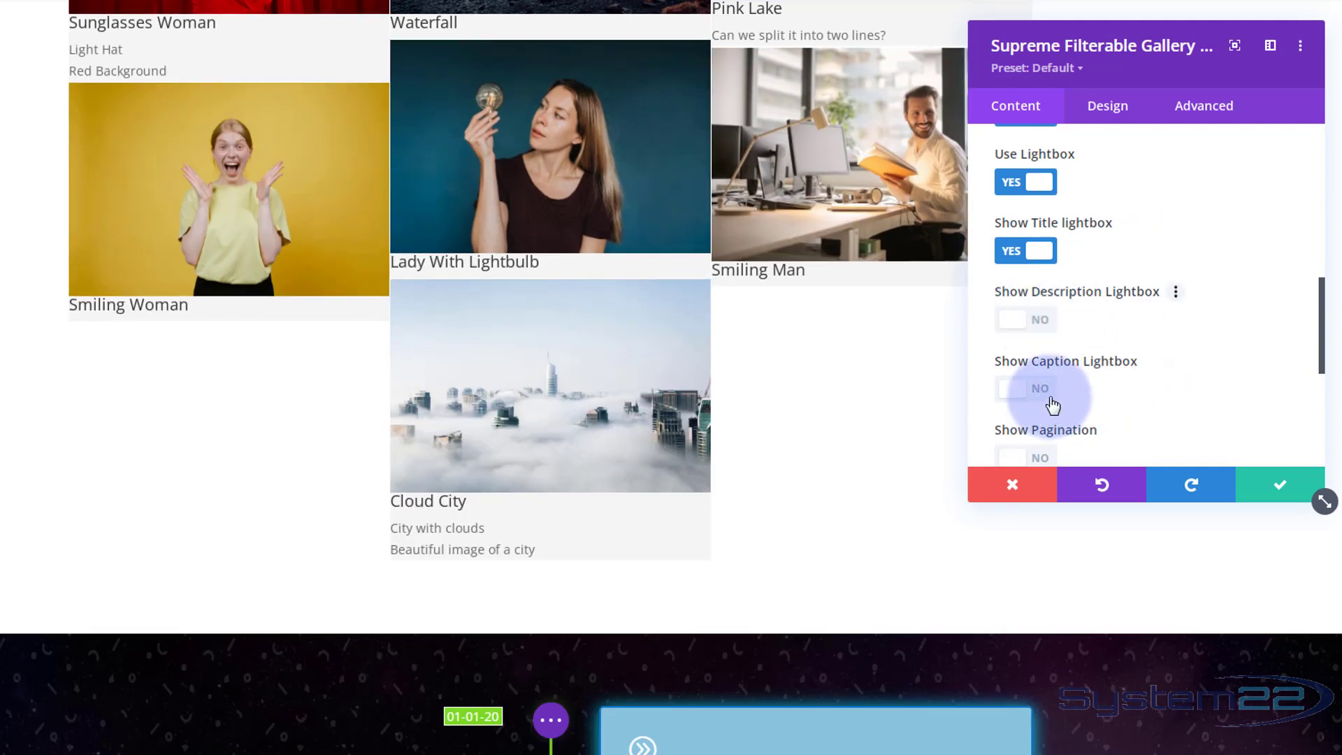
{"action": "scroll", "coordinate": [1132, 367], "scroll_direction": "down", "scroll_amount": 2}
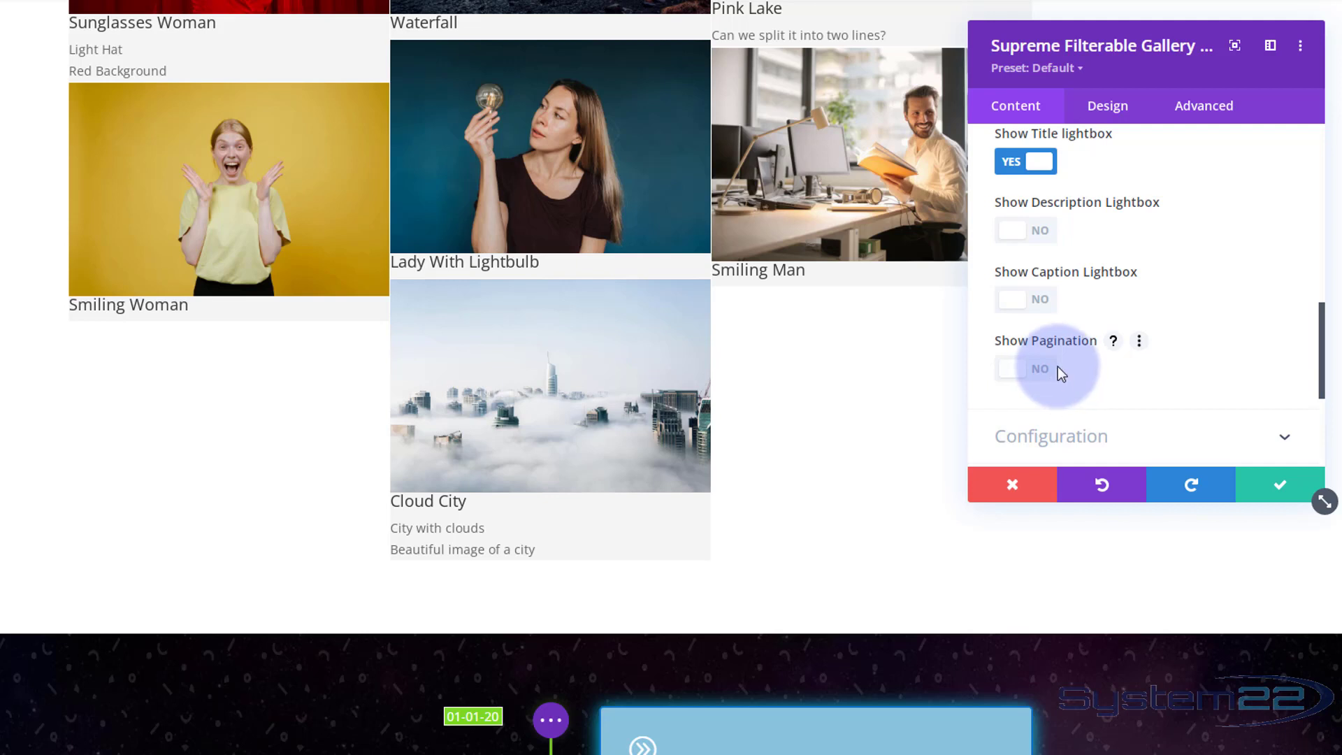
{"action": "scroll", "coordinate": [1058, 367], "scroll_direction": "up", "scroll_amount": 5}
{"action": "scroll", "coordinate": [1059, 366], "scroll_direction": "up", "scroll_amount": 5}
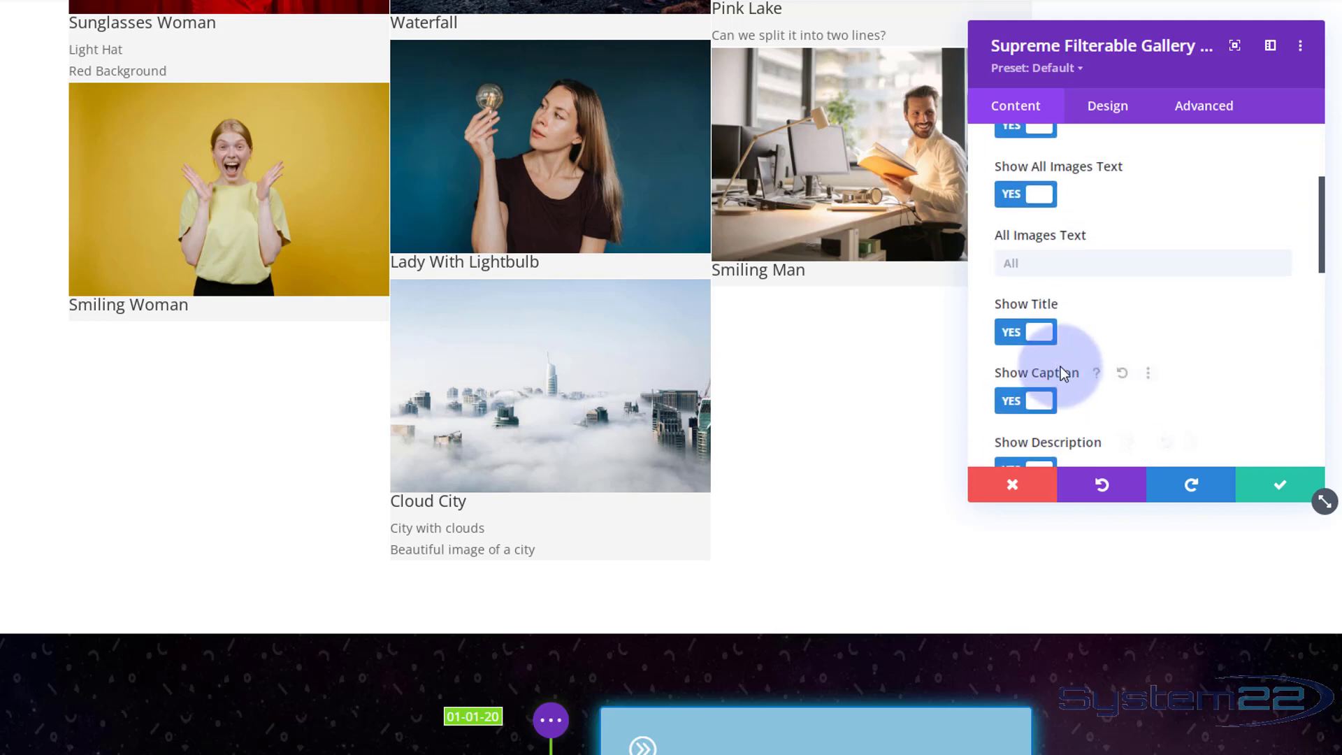
Change the gallery layout to Overlay in the General settings.
{"action": "left_click", "coordinate": [1098, 185]}
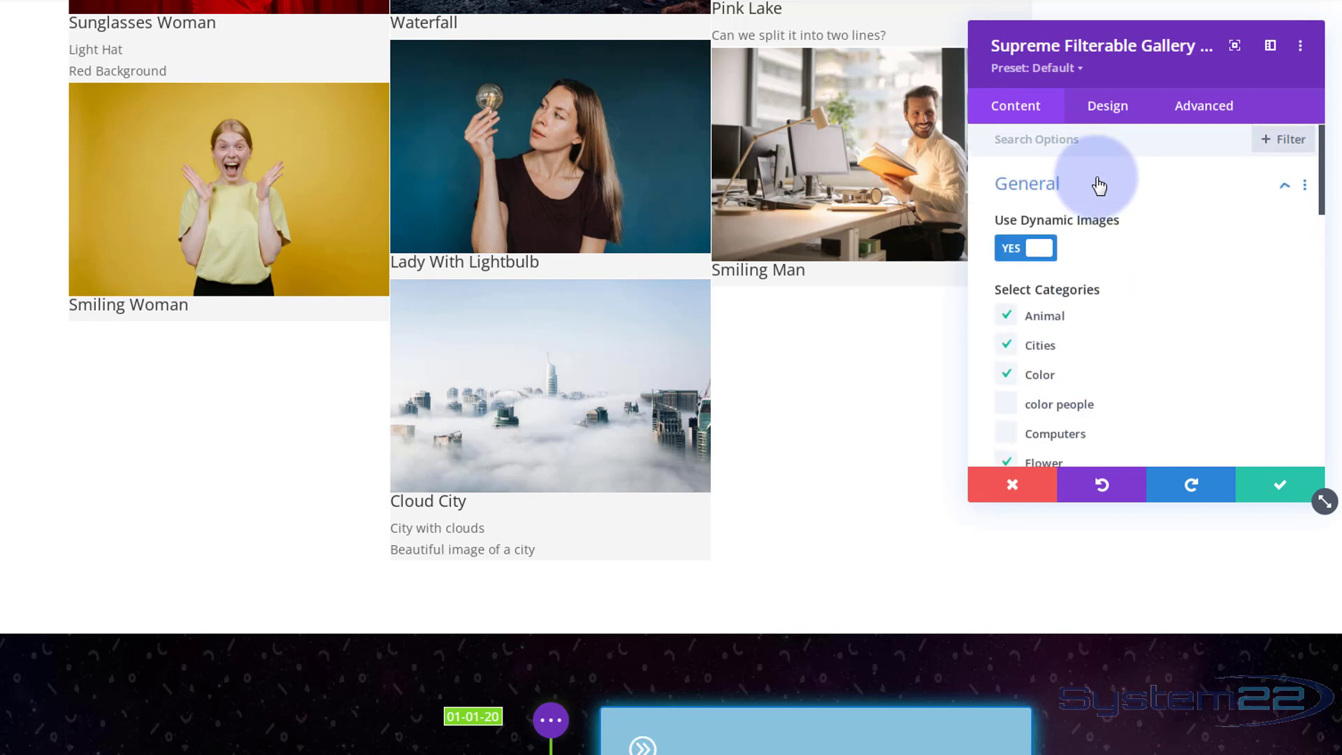
{"action": "scroll", "coordinate": [1109, 315], "scroll_direction": "down", "scroll_amount": 5}
{"action": "scroll", "coordinate": [1107, 312], "scroll_direction": "down", "scroll_amount": 5}
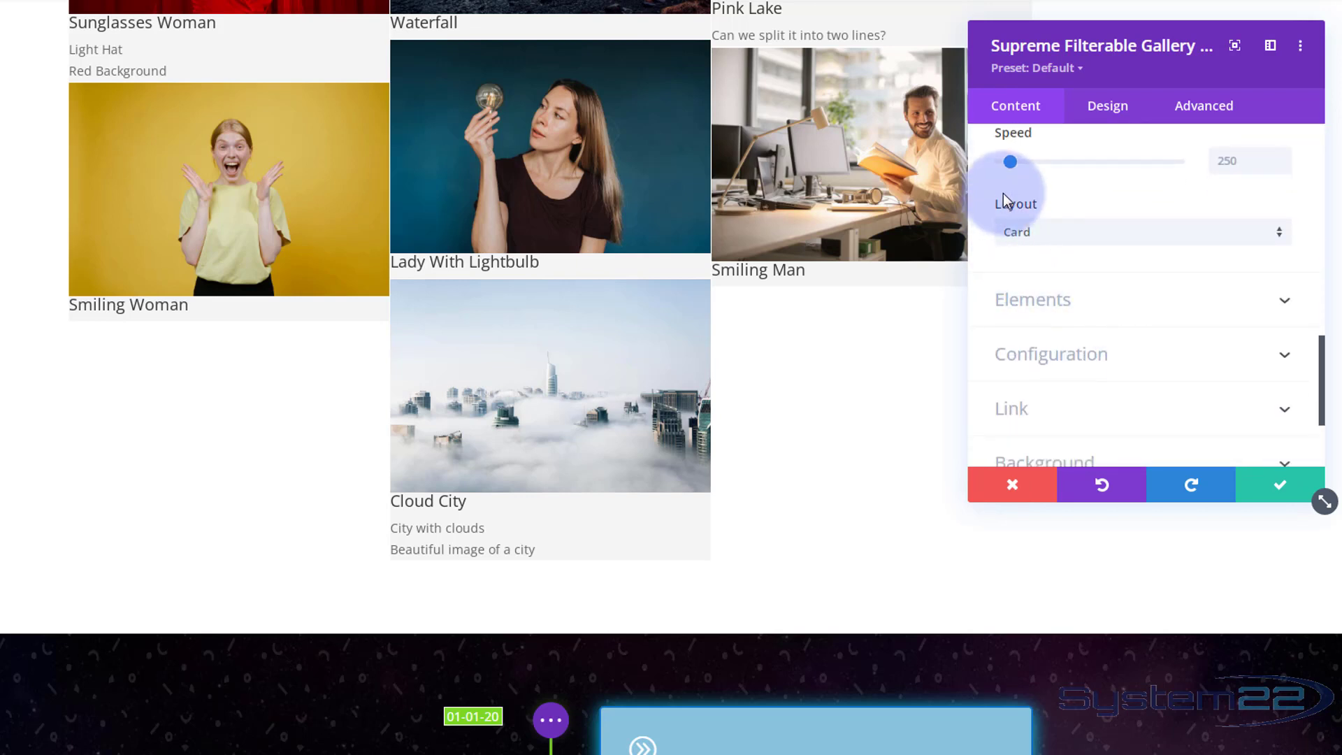
{"action": "left_click", "coordinate": [1061, 232]}
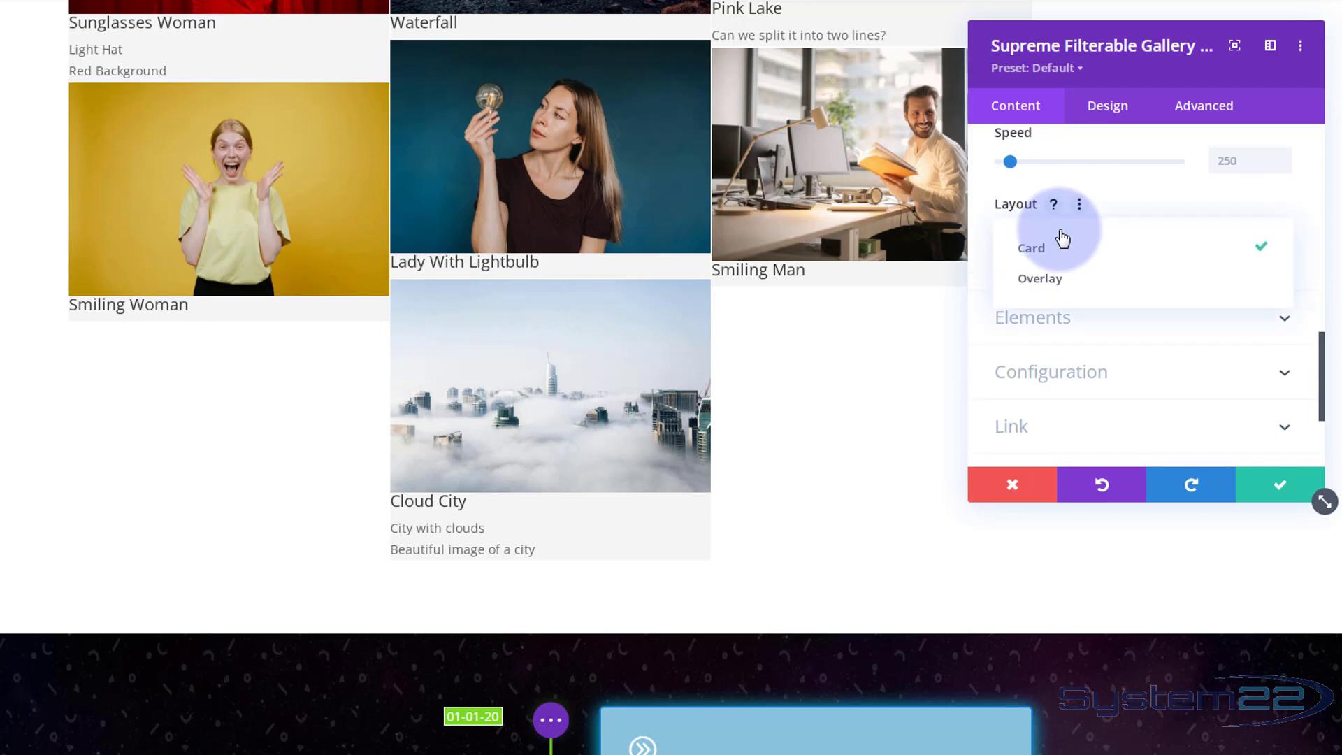
{"action": "left_click", "coordinate": [1051, 280]}
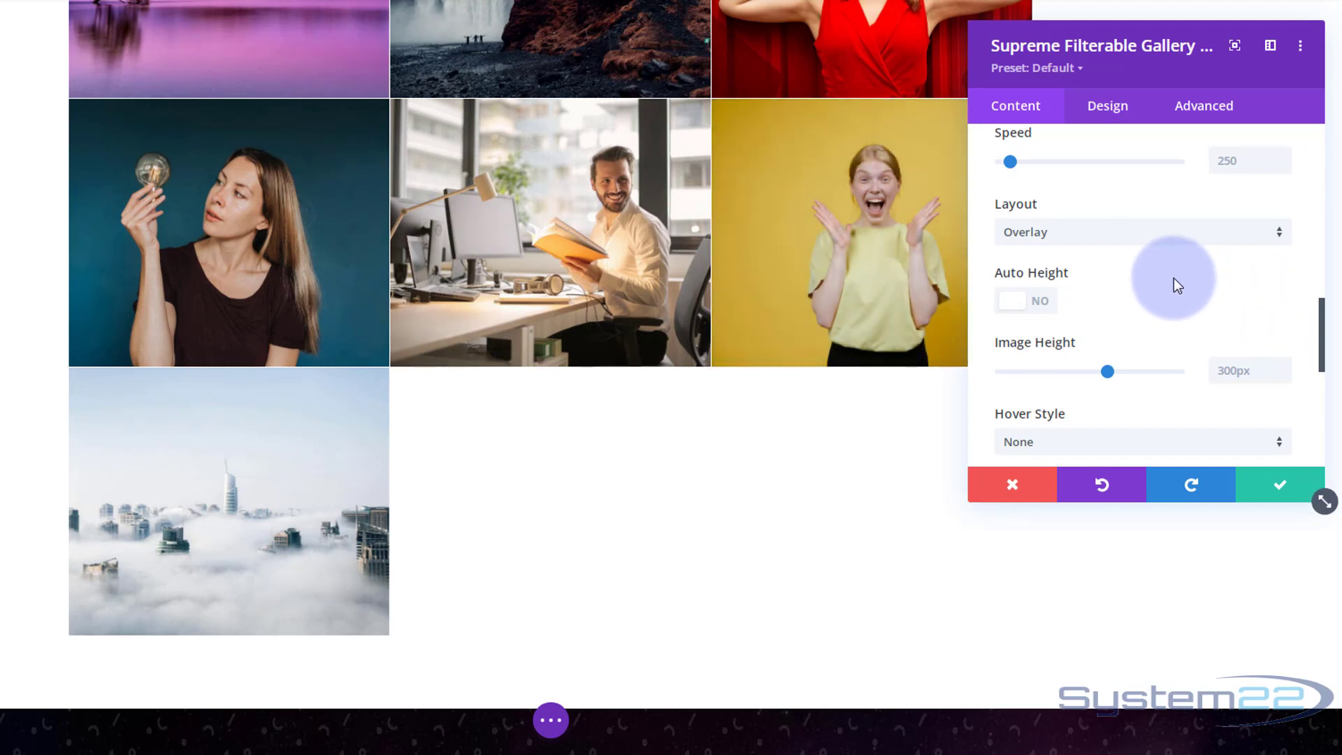
{"action": "scroll", "coordinate": [1171, 275], "scroll_direction": "down", "scroll_amount": 5}
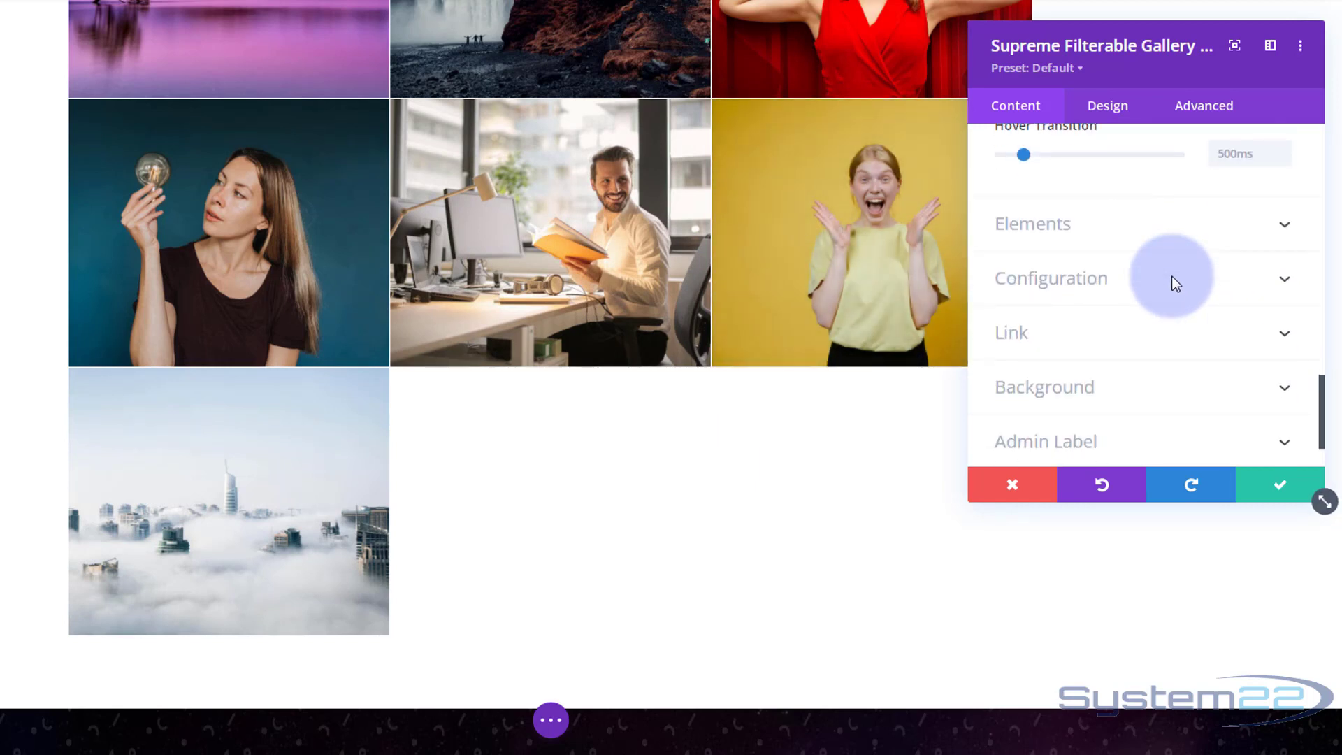
{"action": "left_click", "coordinate": [1160, 278]}
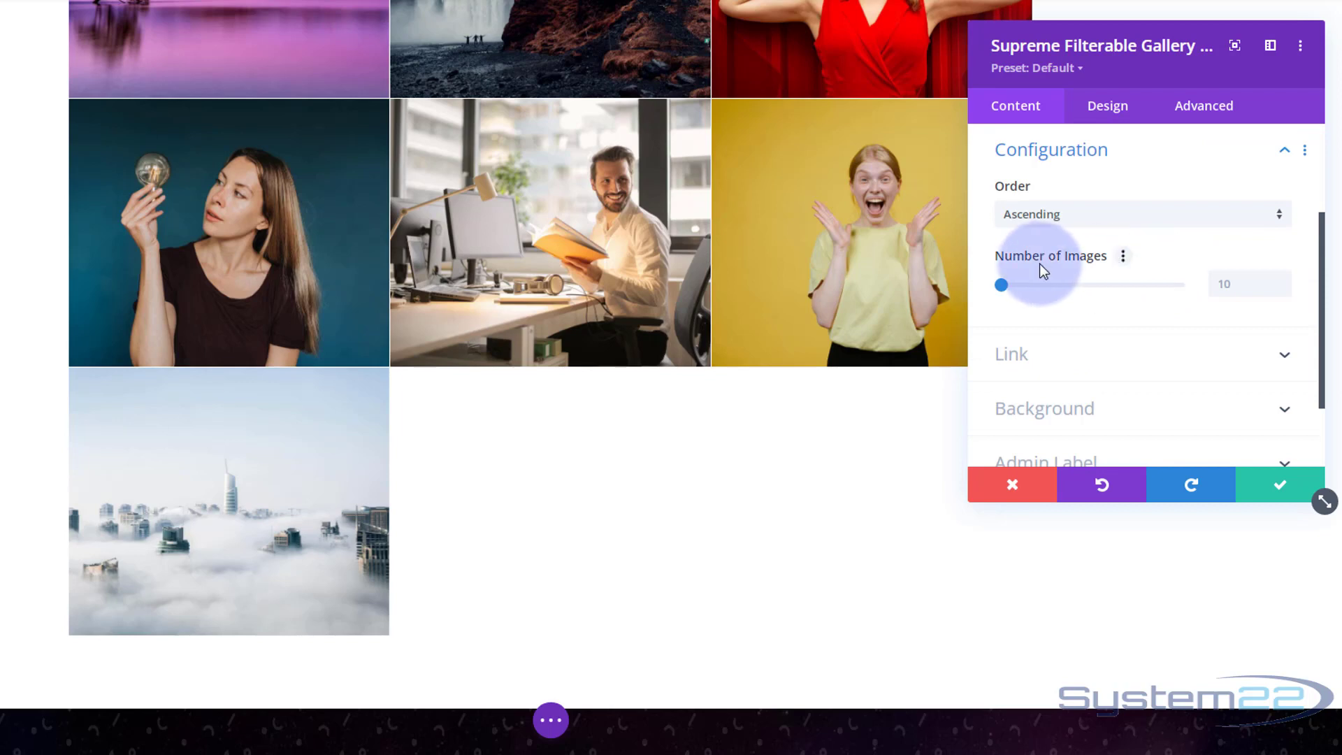
{"action": "left_click", "coordinate": [1209, 282]}
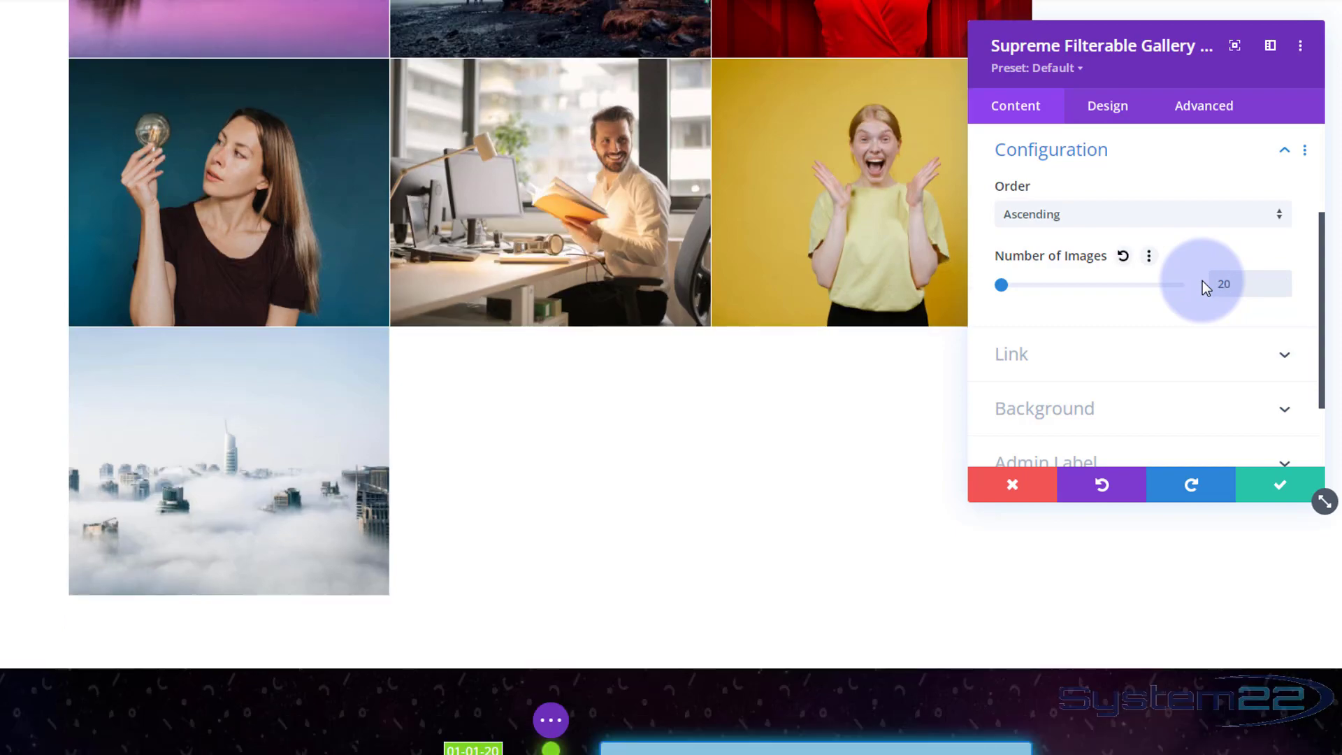
{"action": "scroll", "coordinate": [752, 322], "scroll_direction": "down", "scroll_amount": 9}
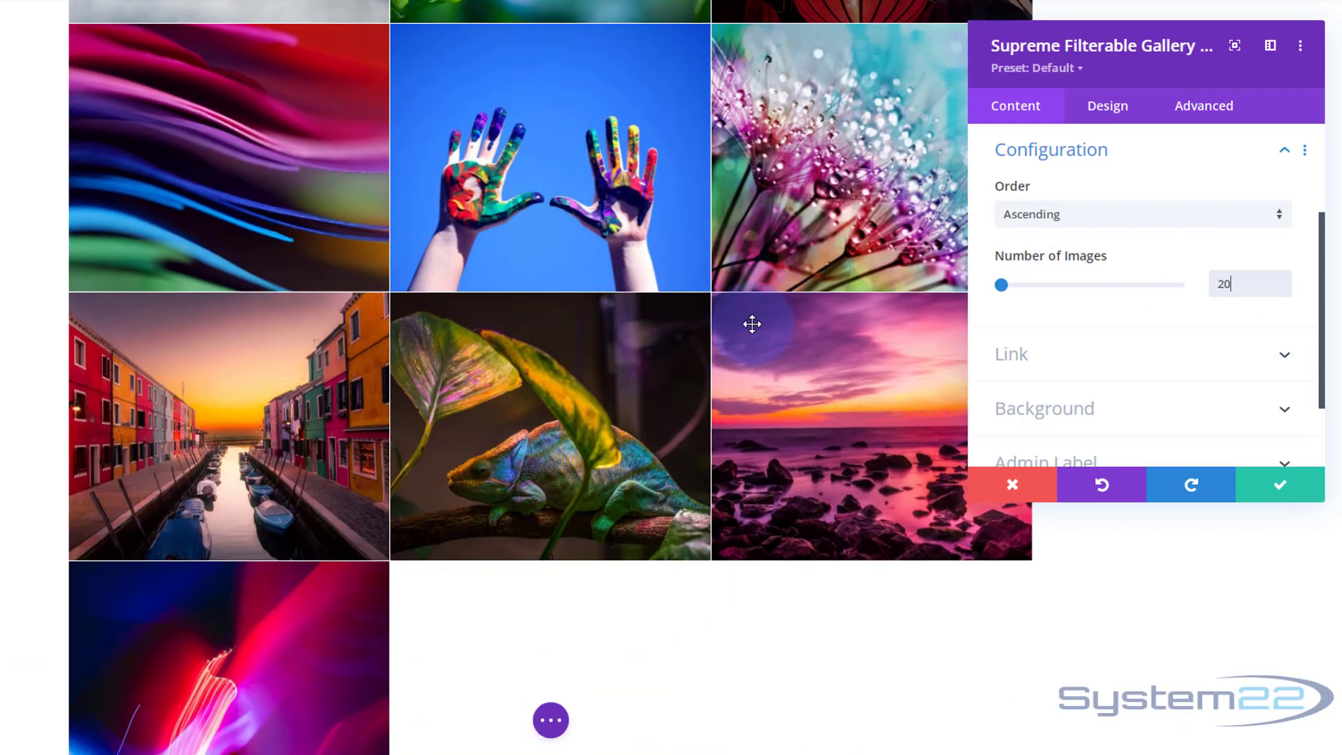
{"action": "scroll", "coordinate": [752, 323], "scroll_direction": "up", "scroll_amount": 10}
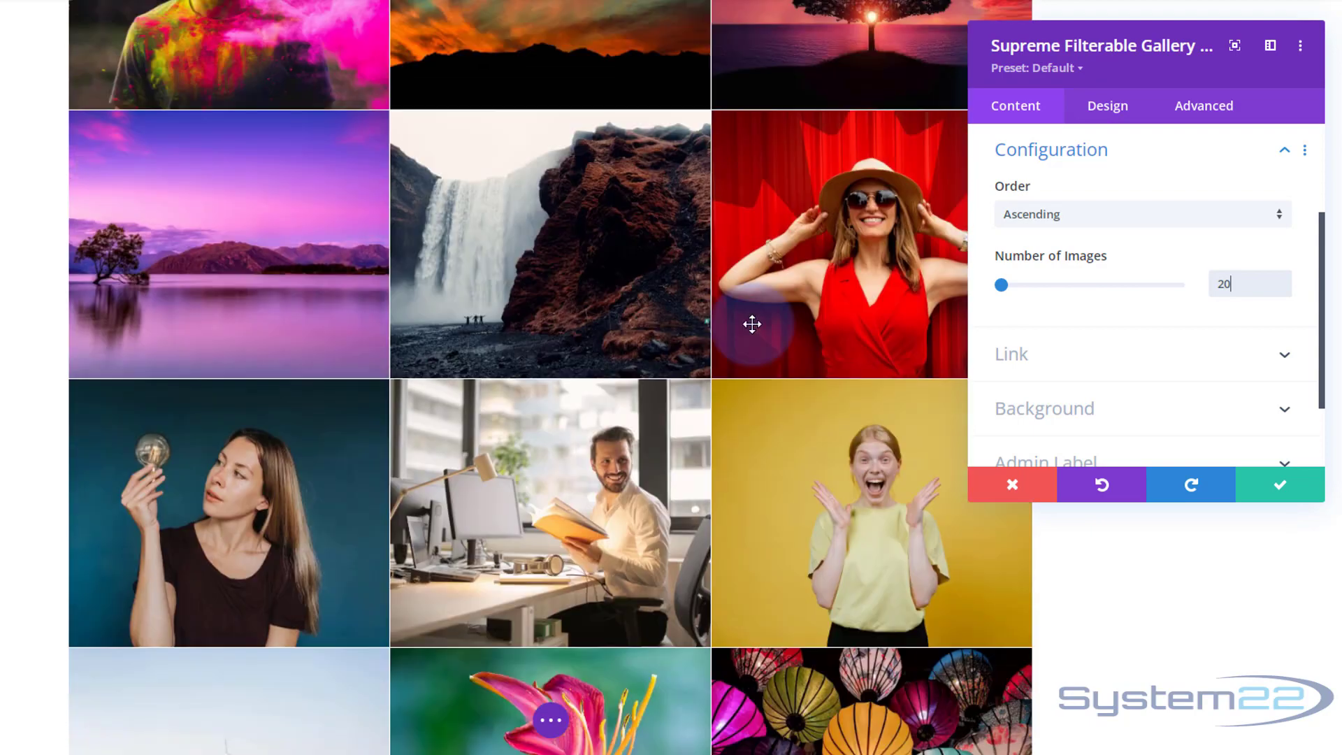
{"action": "scroll", "coordinate": [752, 324], "scroll_direction": "up", "scroll_amount": 4}
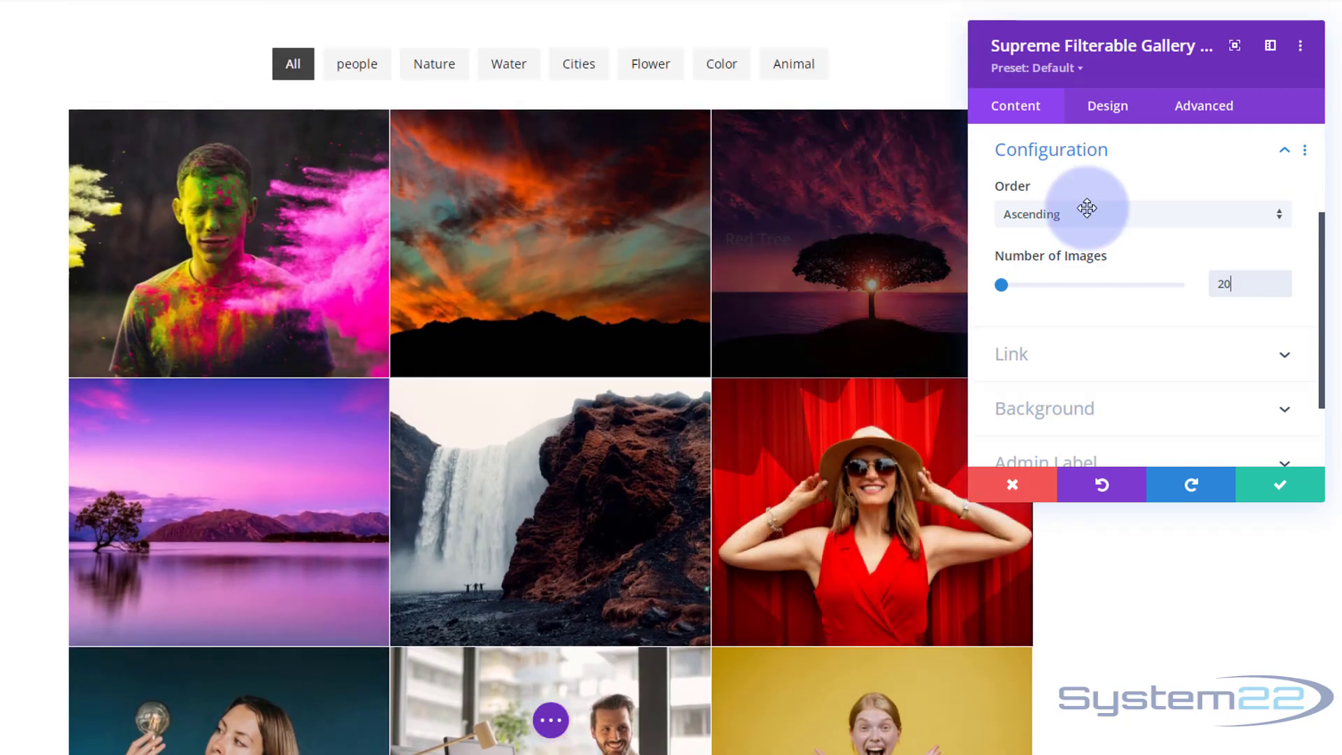
{"action": "left_click", "coordinate": [1148, 221]}
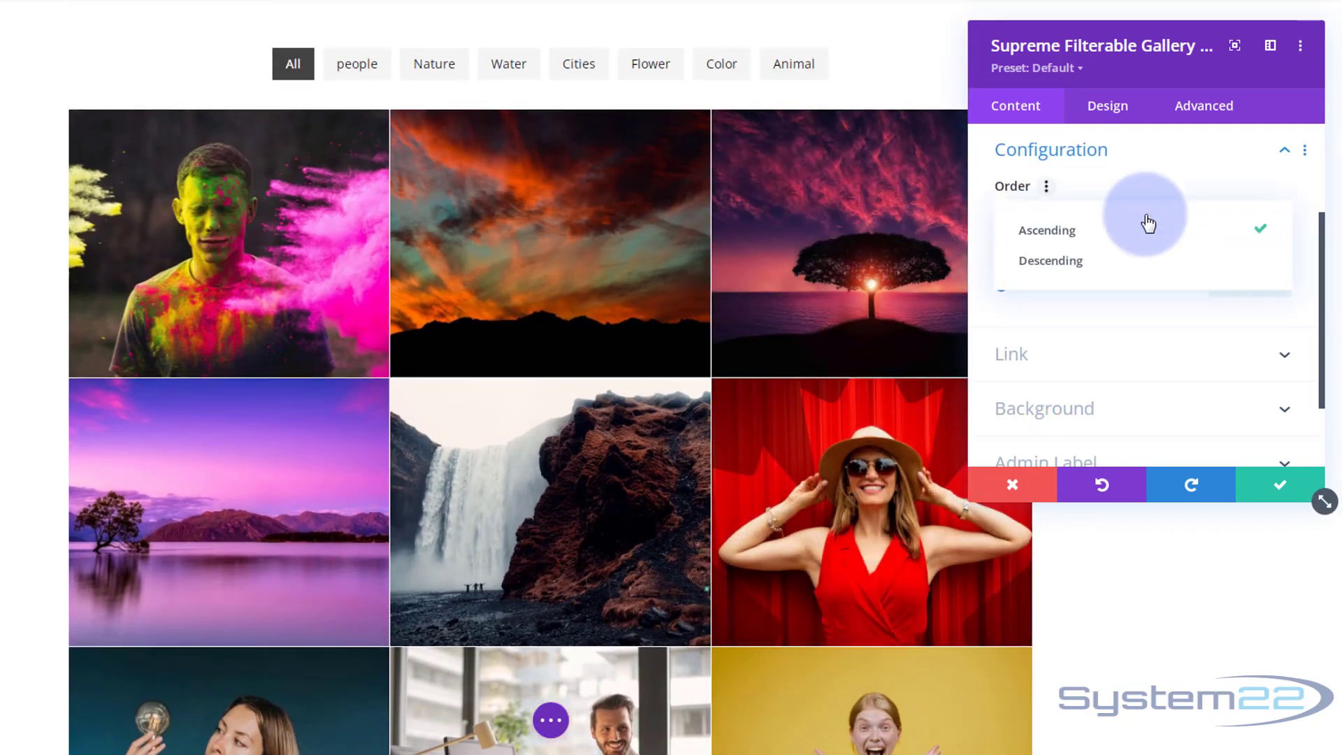
{"action": "left_click", "coordinate": [1129, 179]}
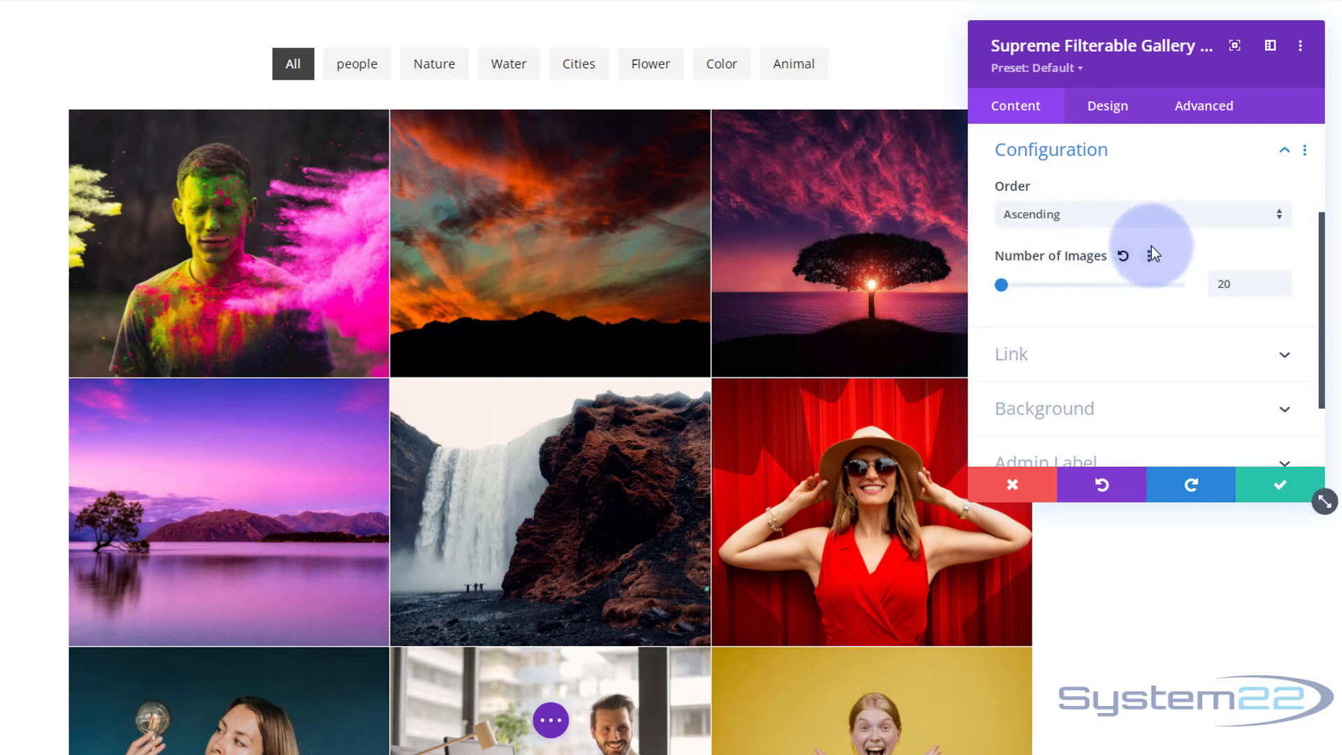
{"action": "left_click", "coordinate": [1137, 353]}
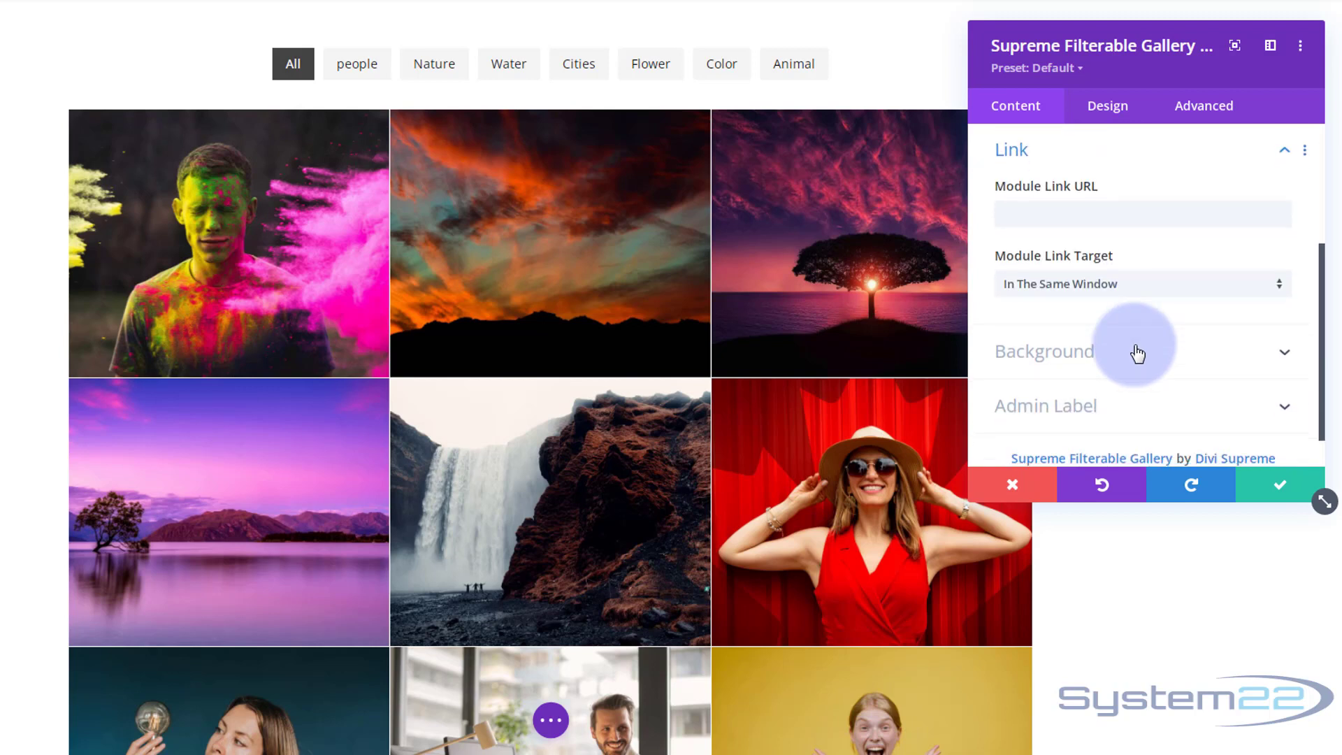
{"action": "scroll", "coordinate": [1133, 341], "scroll_direction": "down", "scroll_amount": 1}
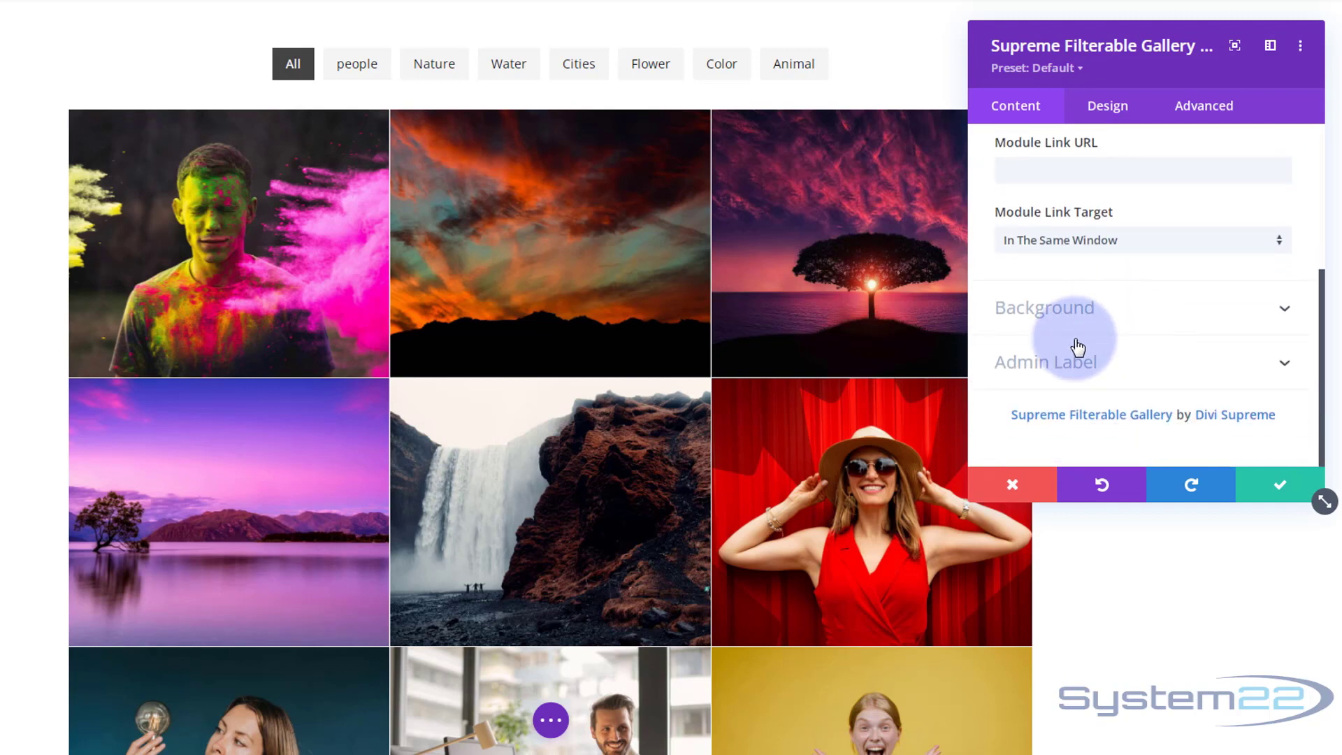
Style the gallery image titles as Semi Bold, white and centre-aligned.
{"action": "left_click", "coordinate": [1121, 113]}
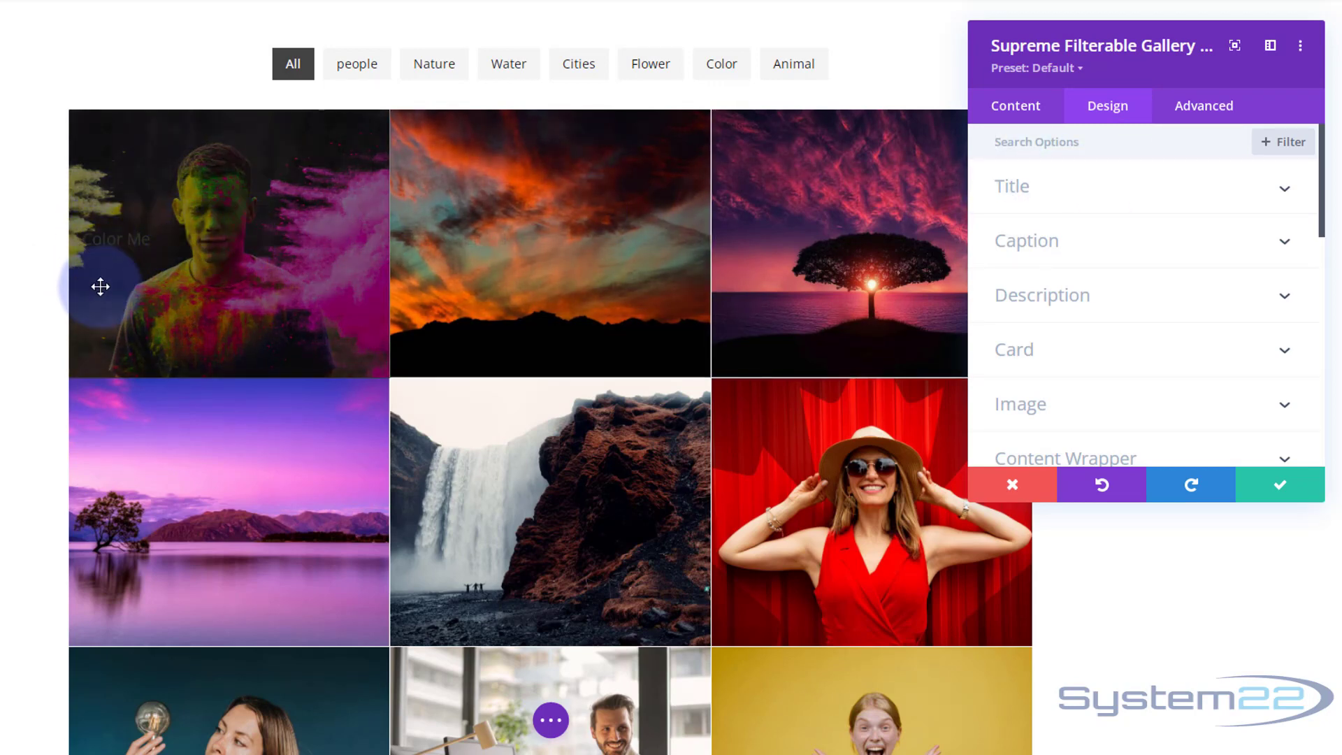
{"action": "left_click", "coordinate": [1082, 196]}
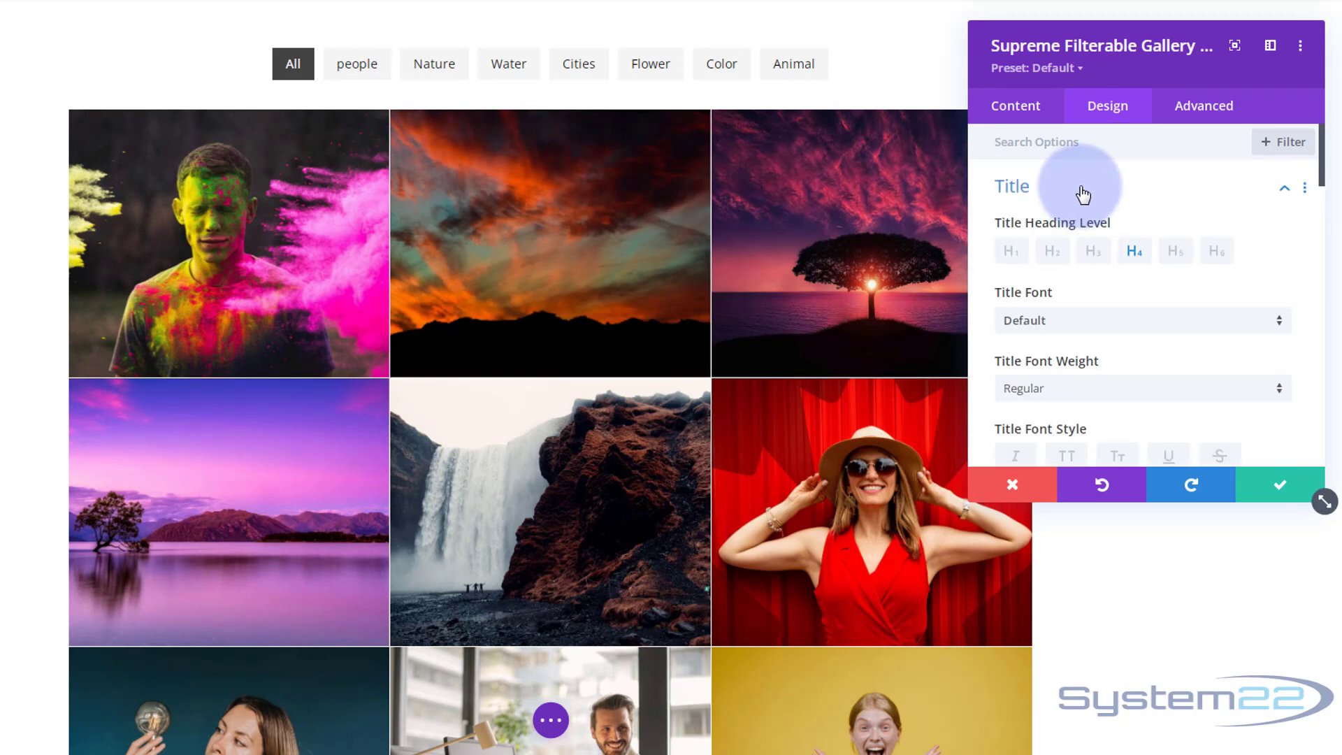
{"action": "scroll", "coordinate": [1083, 196], "scroll_direction": "down", "scroll_amount": 3}
{"action": "left_click", "coordinate": [1072, 213]}
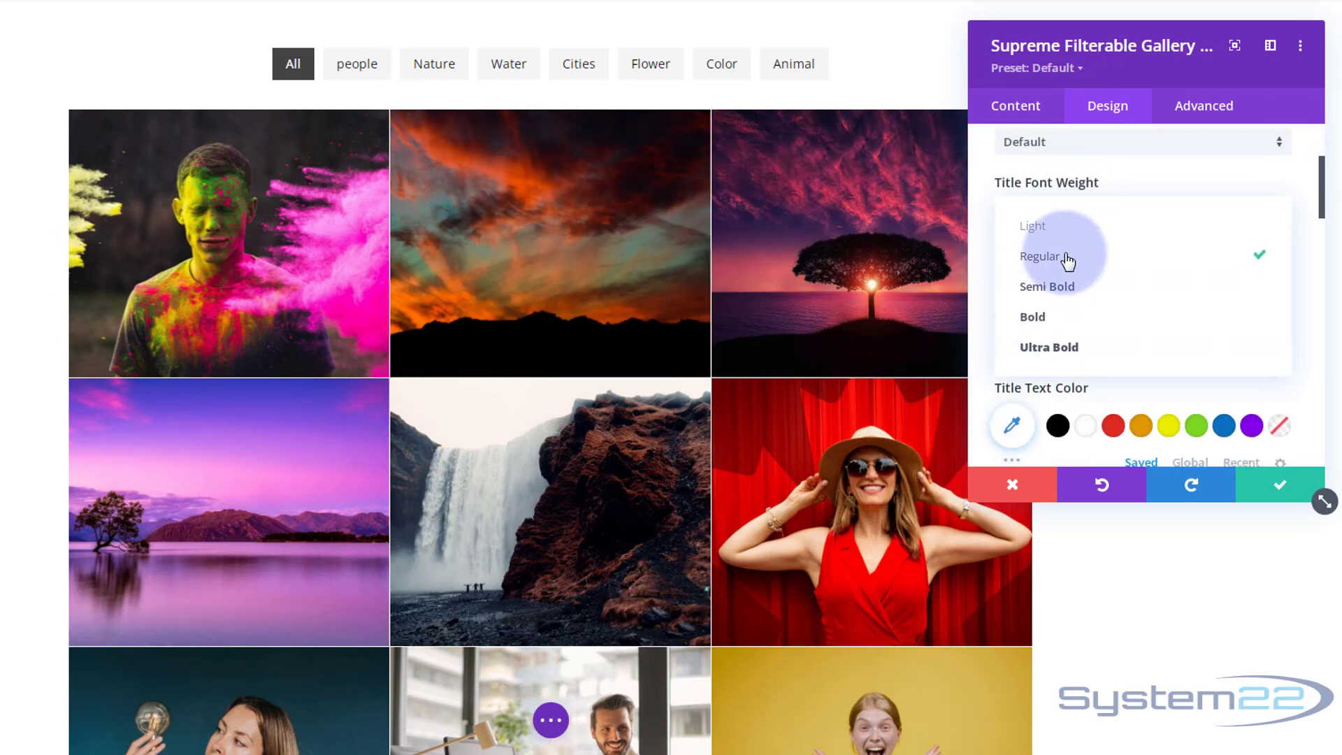
{"action": "left_click", "coordinate": [1066, 288]}
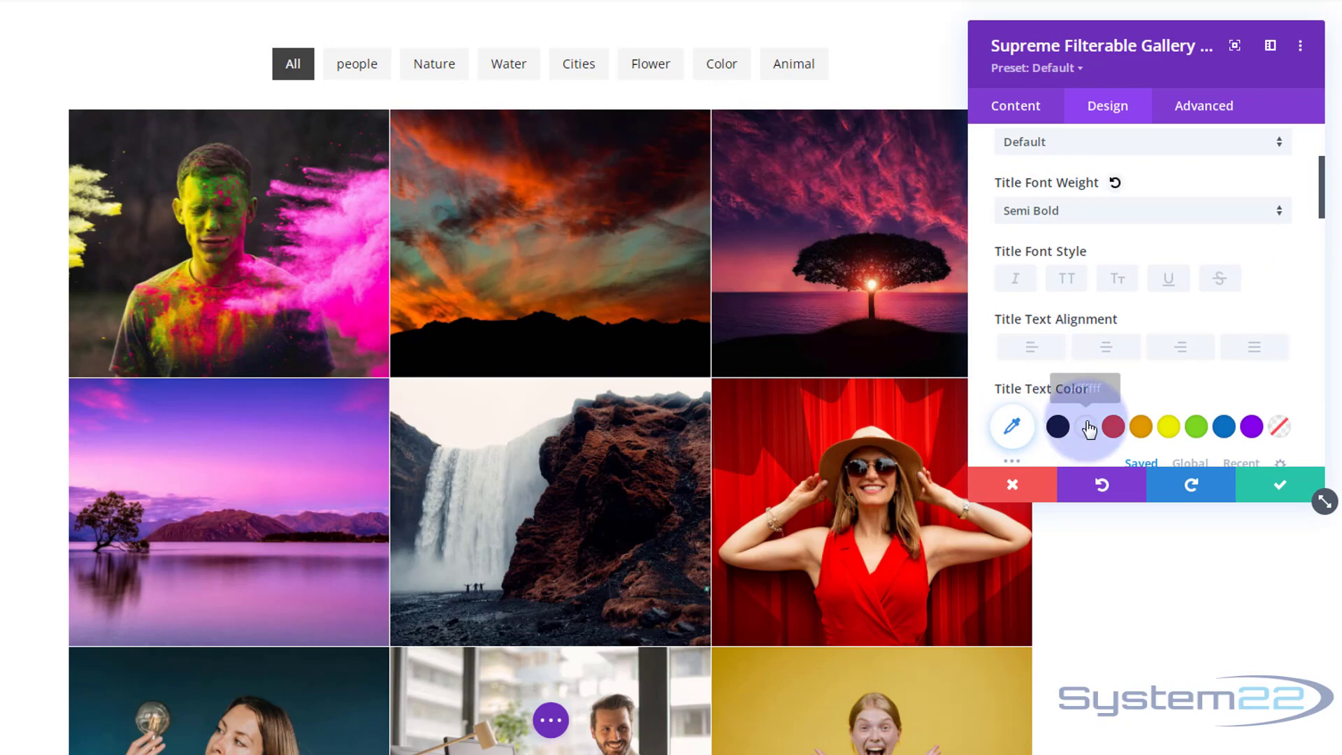
{"action": "left_click", "coordinate": [1085, 427]}
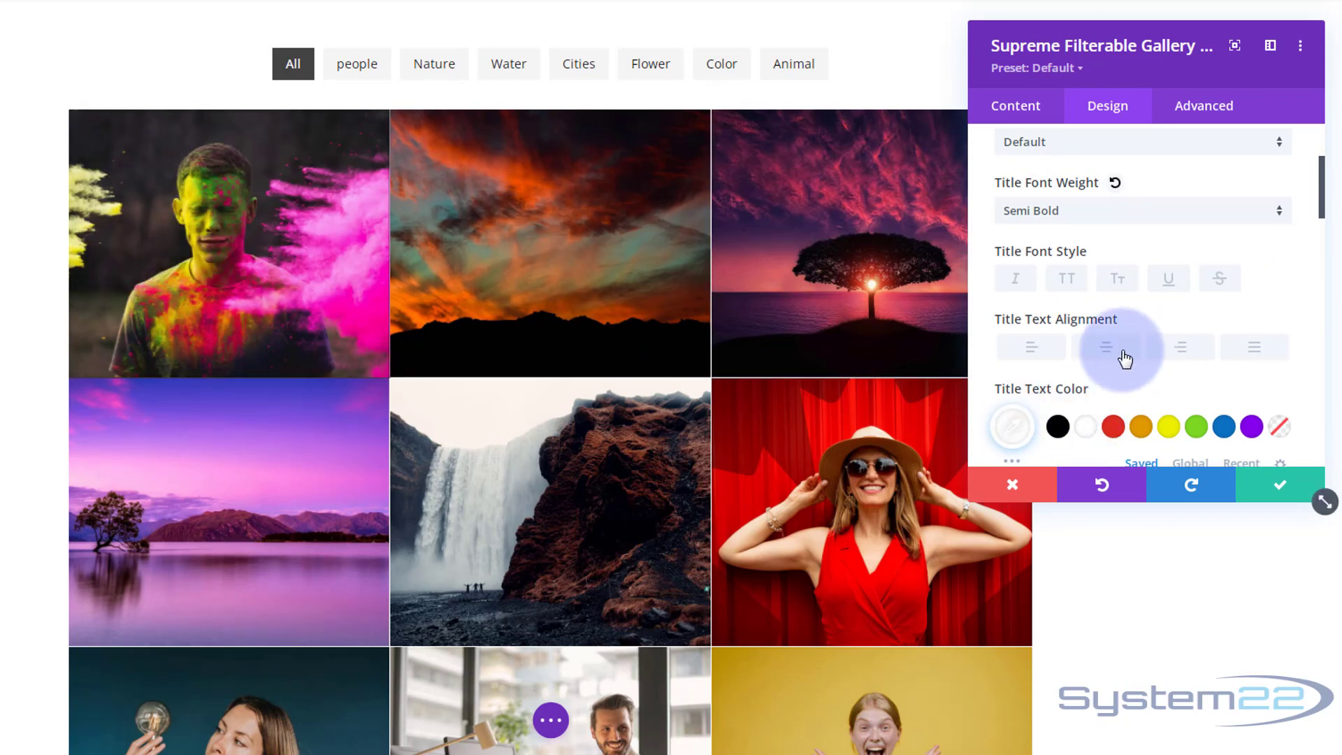
{"action": "left_click", "coordinate": [1118, 353]}
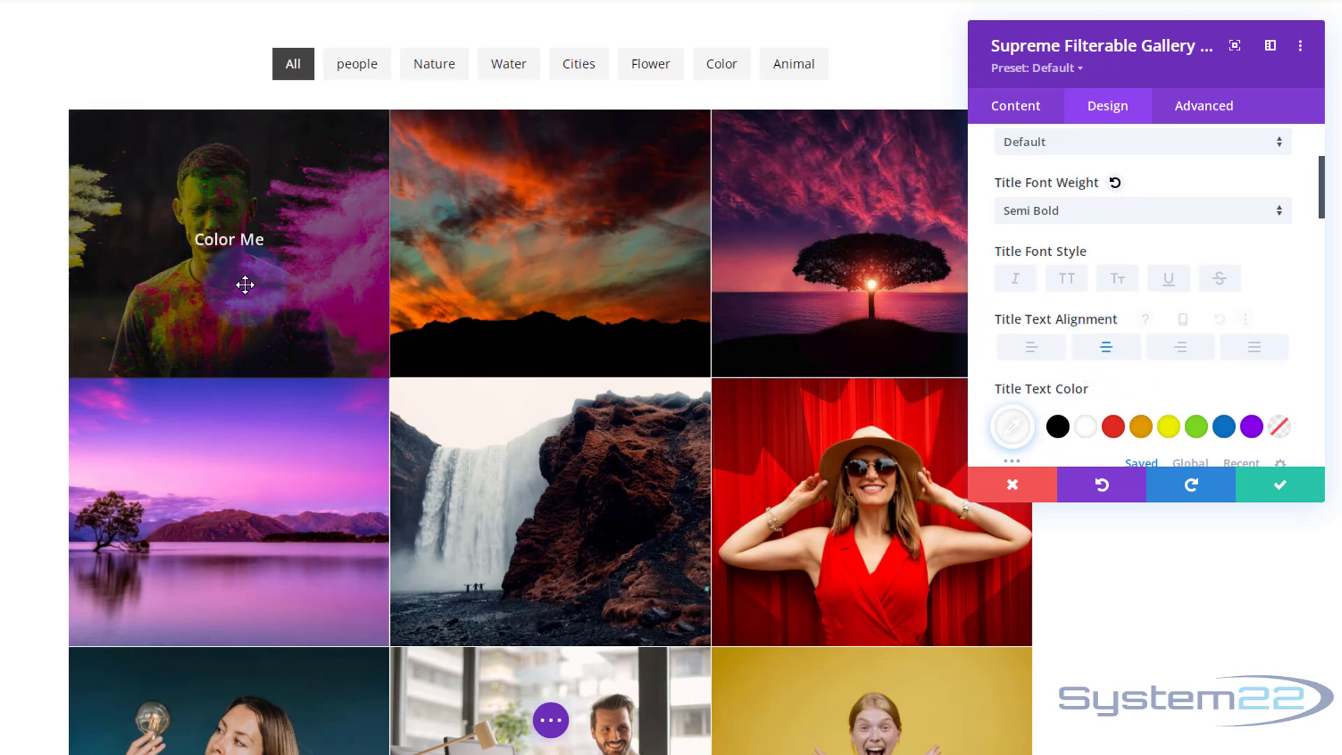
{"action": "scroll", "coordinate": [1137, 275], "scroll_direction": "down", "scroll_amount": 4}
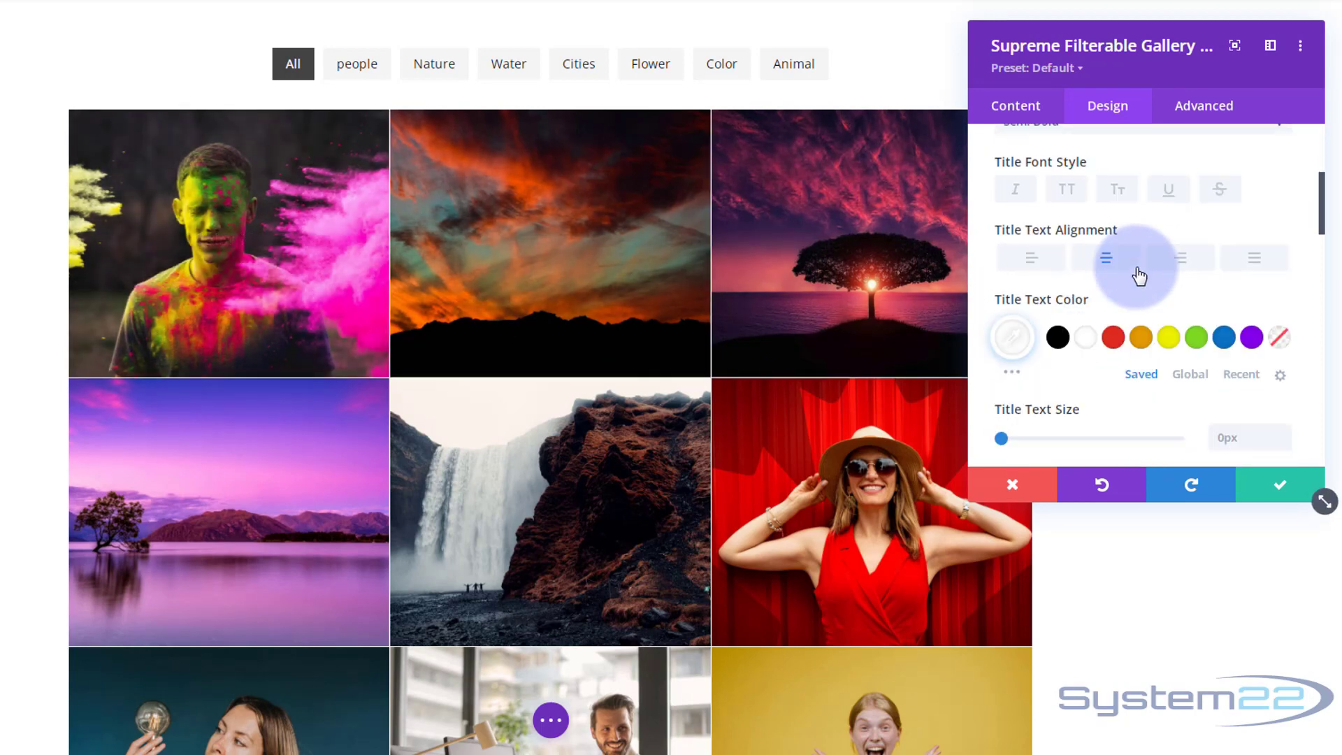
{"action": "scroll", "coordinate": [1137, 273], "scroll_direction": "down", "scroll_amount": 7}
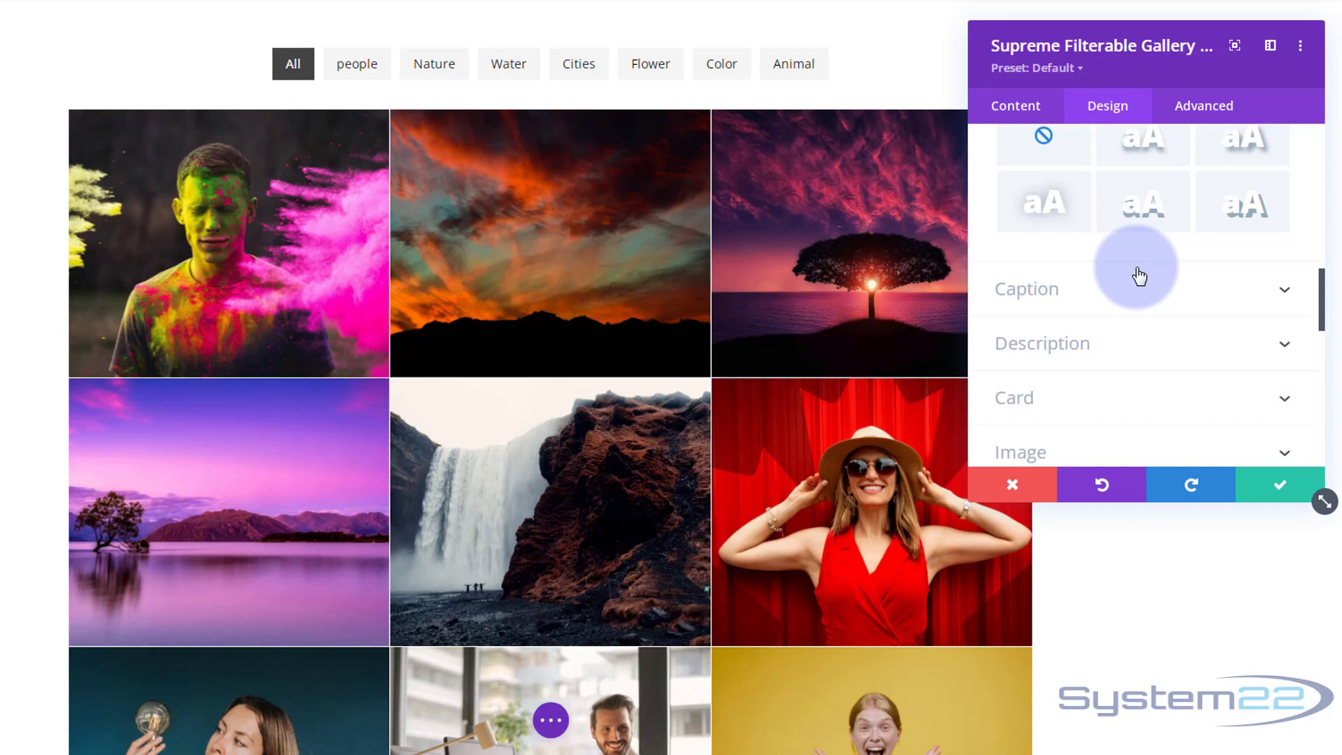
Centre the caption text and make it white.
{"action": "left_click", "coordinate": [1120, 204]}
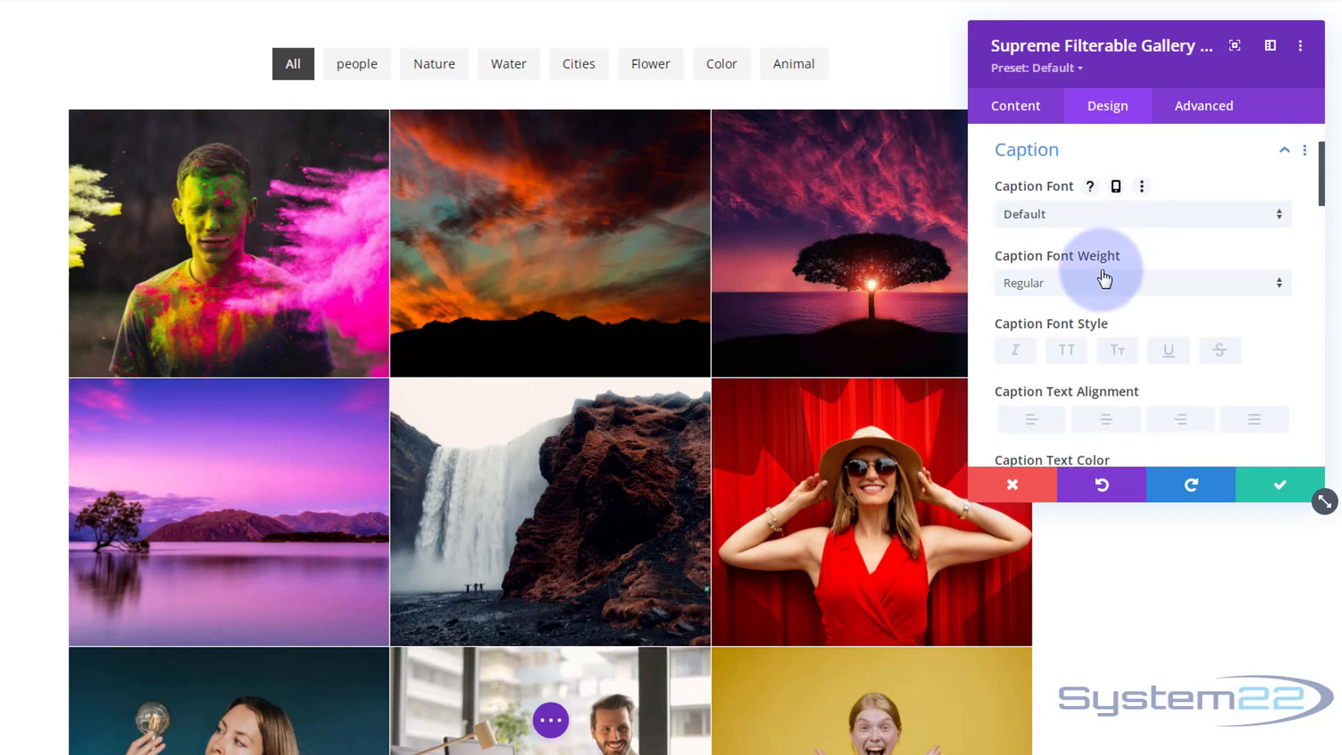
{"action": "scroll", "coordinate": [1103, 274], "scroll_direction": "down", "scroll_amount": 3}
{"action": "left_click", "coordinate": [1111, 244]}
{"action": "left_click", "coordinate": [1086, 311]}
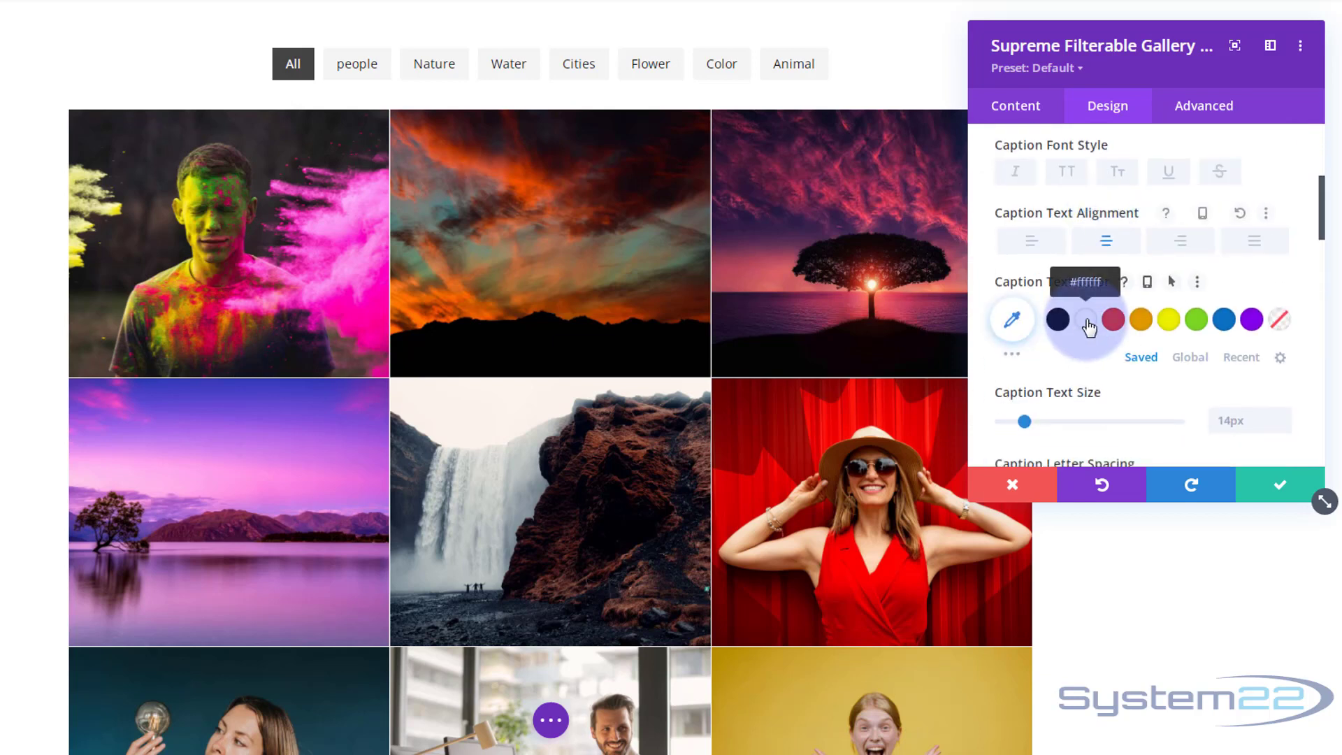
{"action": "scroll", "coordinate": [1090, 312], "scroll_direction": "down", "scroll_amount": 8}
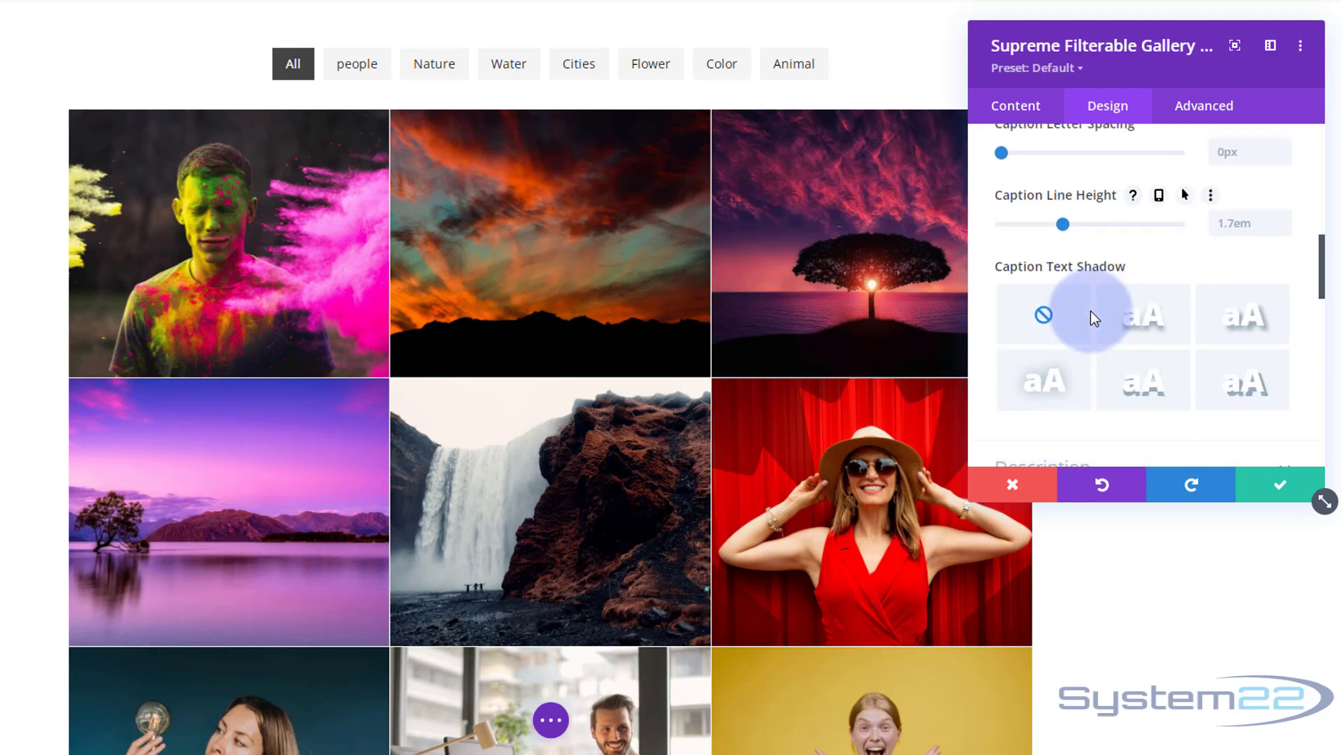
Centre-align the description text.
{"action": "left_click", "coordinate": [1138, 183]}
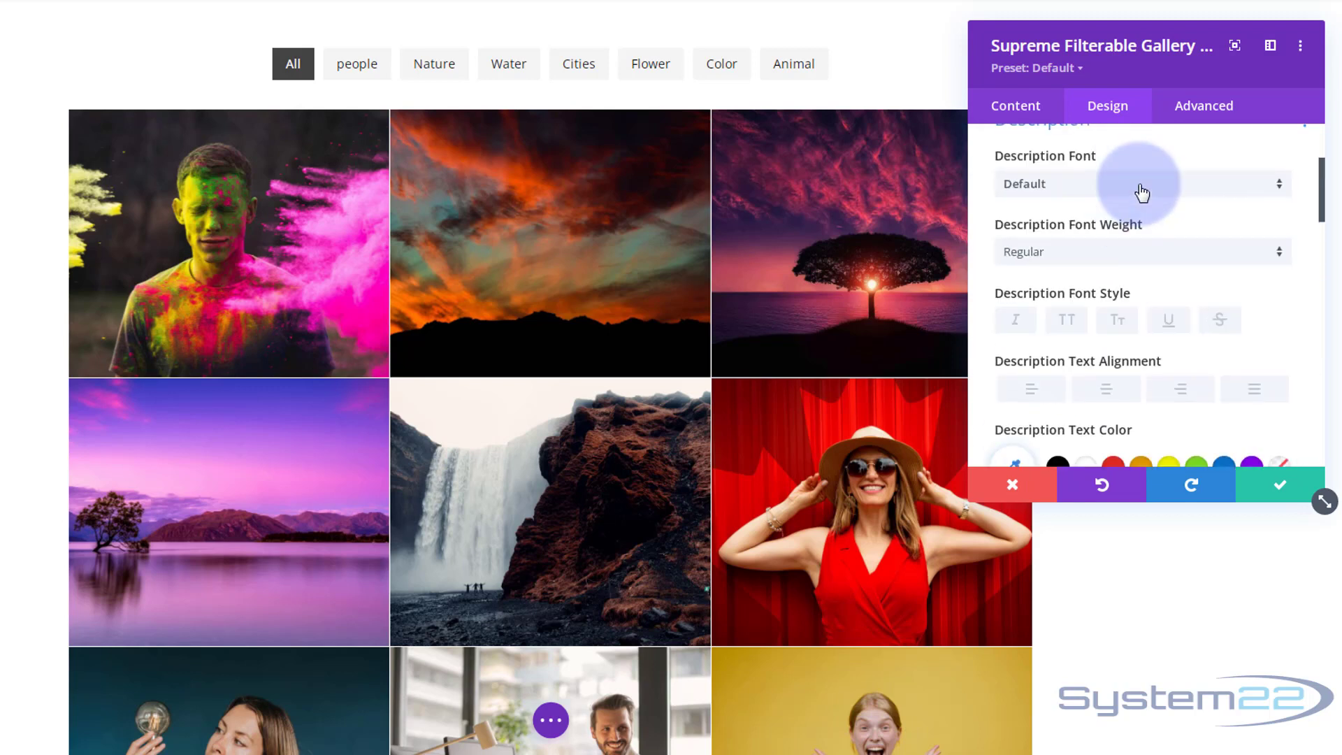
{"action": "scroll", "coordinate": [1138, 187], "scroll_direction": "down", "scroll_amount": 4}
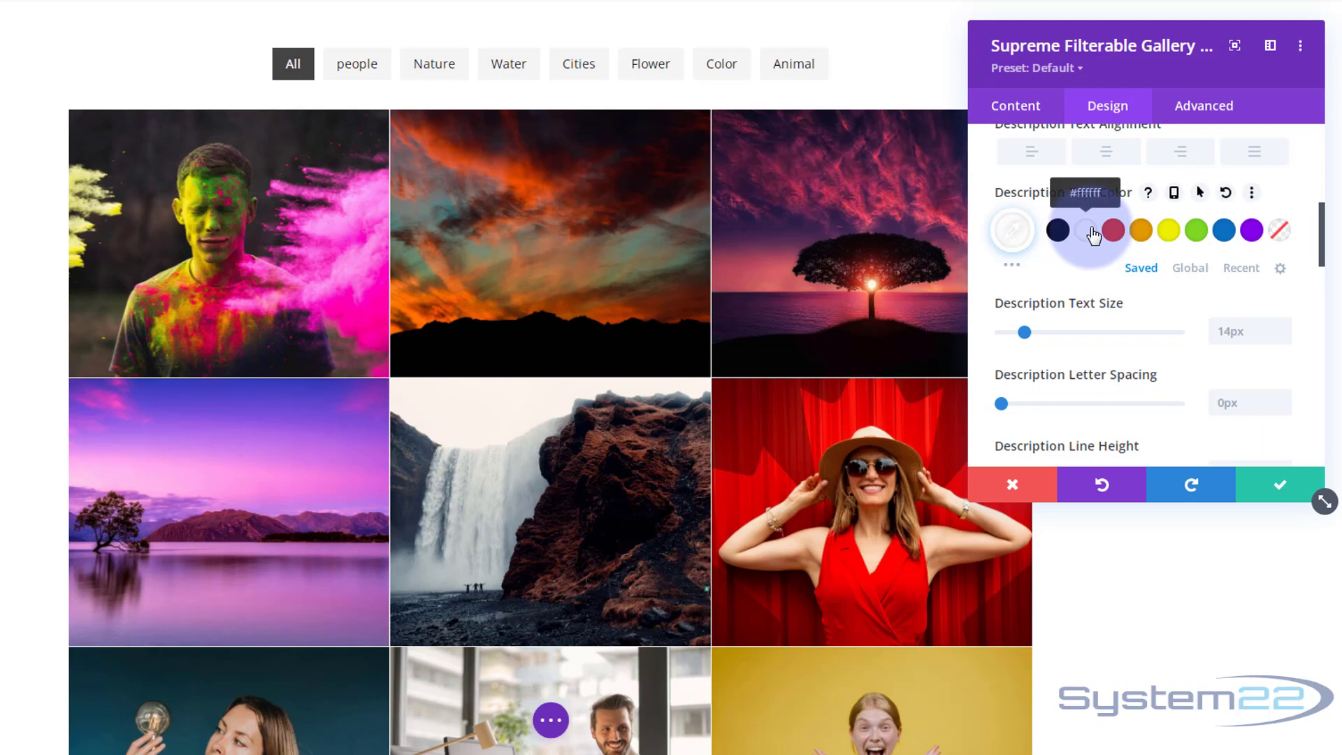
{"action": "left_click", "coordinate": [1109, 161]}
{"action": "mouse_move", "coordinate": [849, 545]}
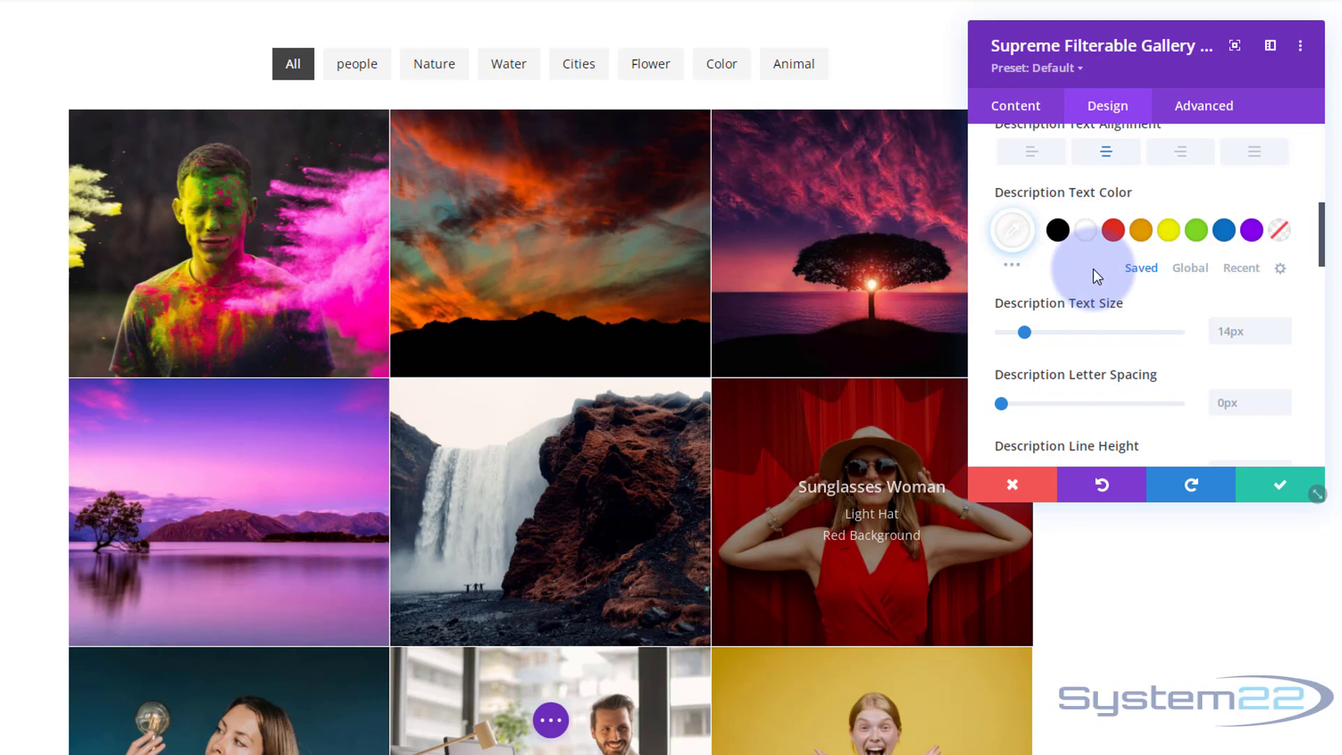
Expand and review the Card styling options.
{"action": "scroll", "coordinate": [1059, 266], "scroll_direction": "down", "scroll_amount": 10}
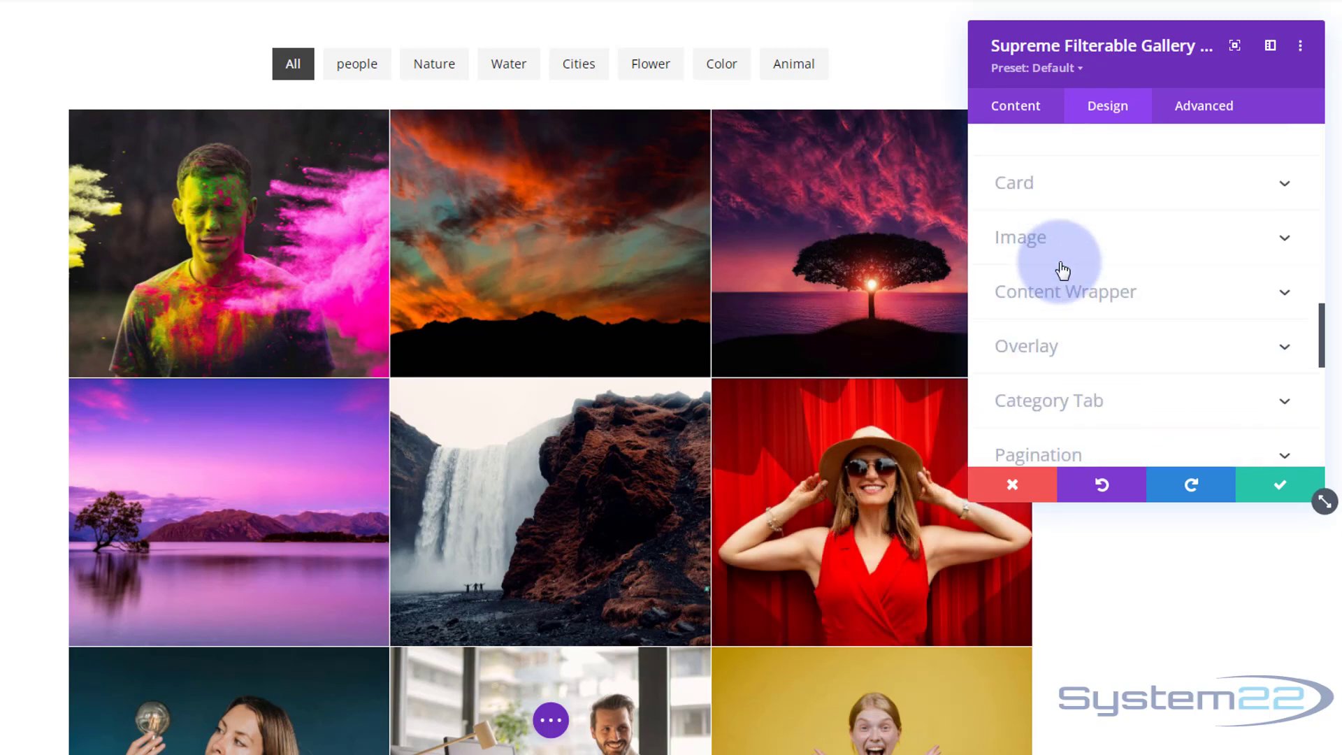
{"action": "left_click", "coordinate": [1149, 186]}
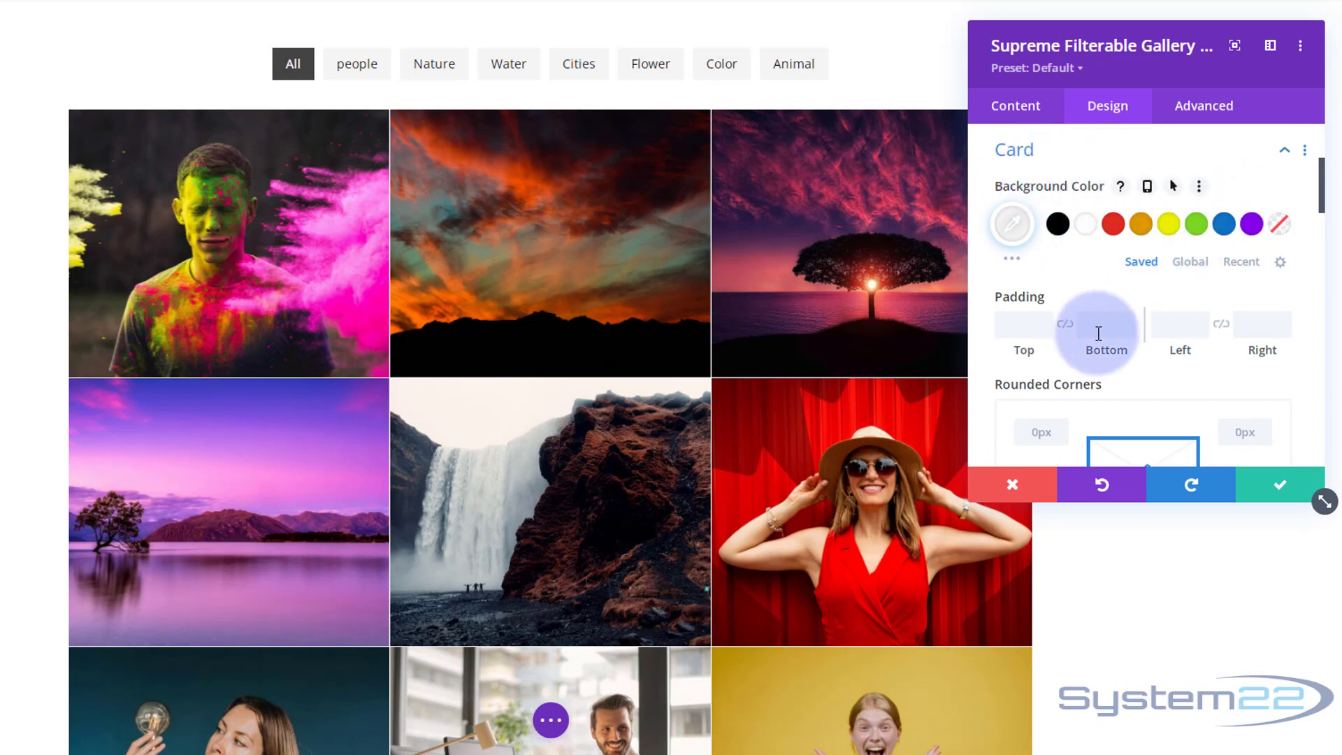
{"action": "scroll", "coordinate": [1154, 343], "scroll_direction": "down", "scroll_amount": 4}
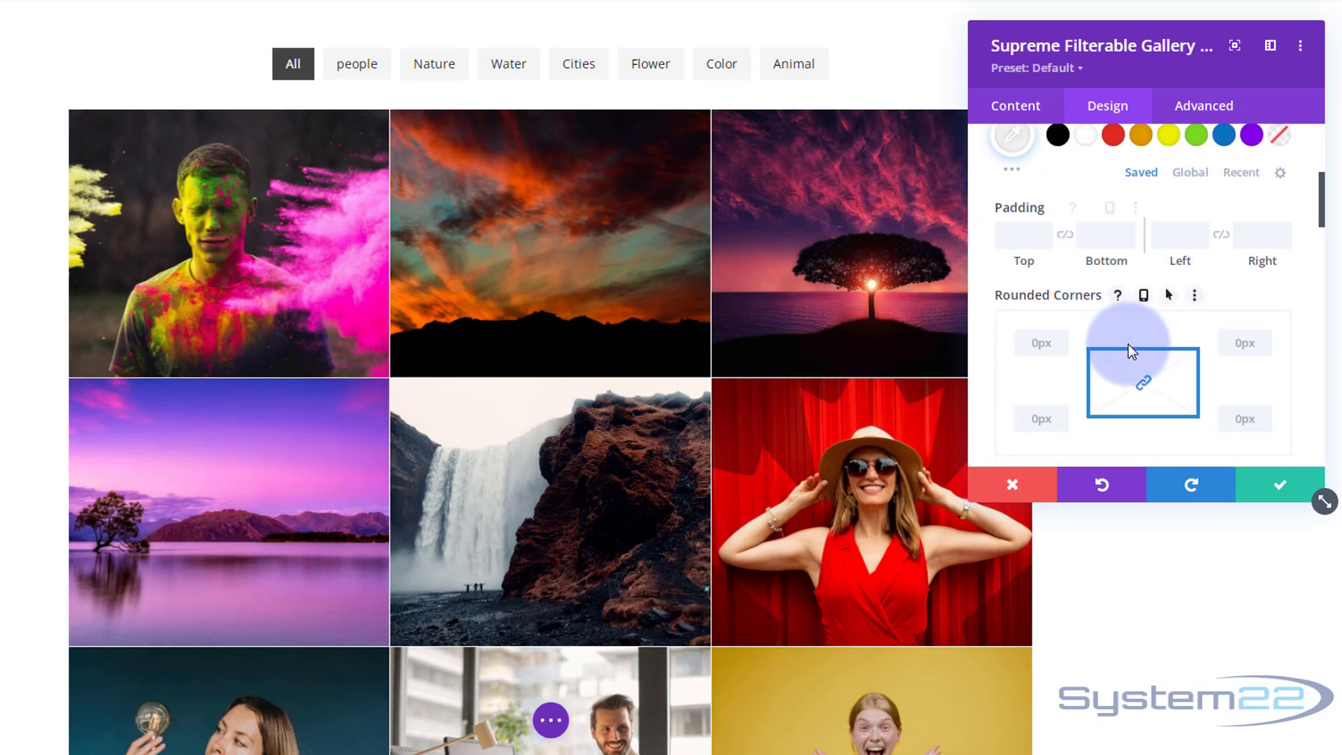
{"action": "scroll", "coordinate": [1094, 341], "scroll_direction": "down", "scroll_amount": 10}
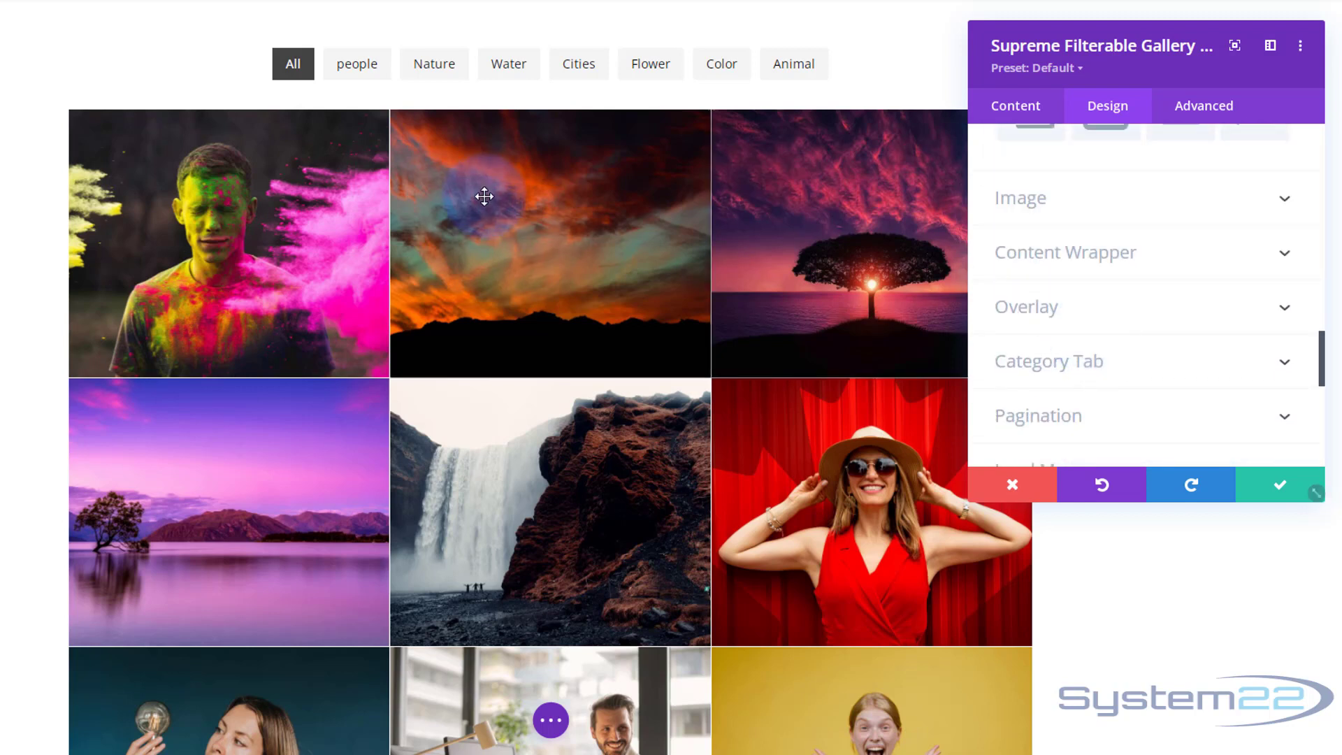
{"action": "mouse_move", "coordinate": [484, 197]}
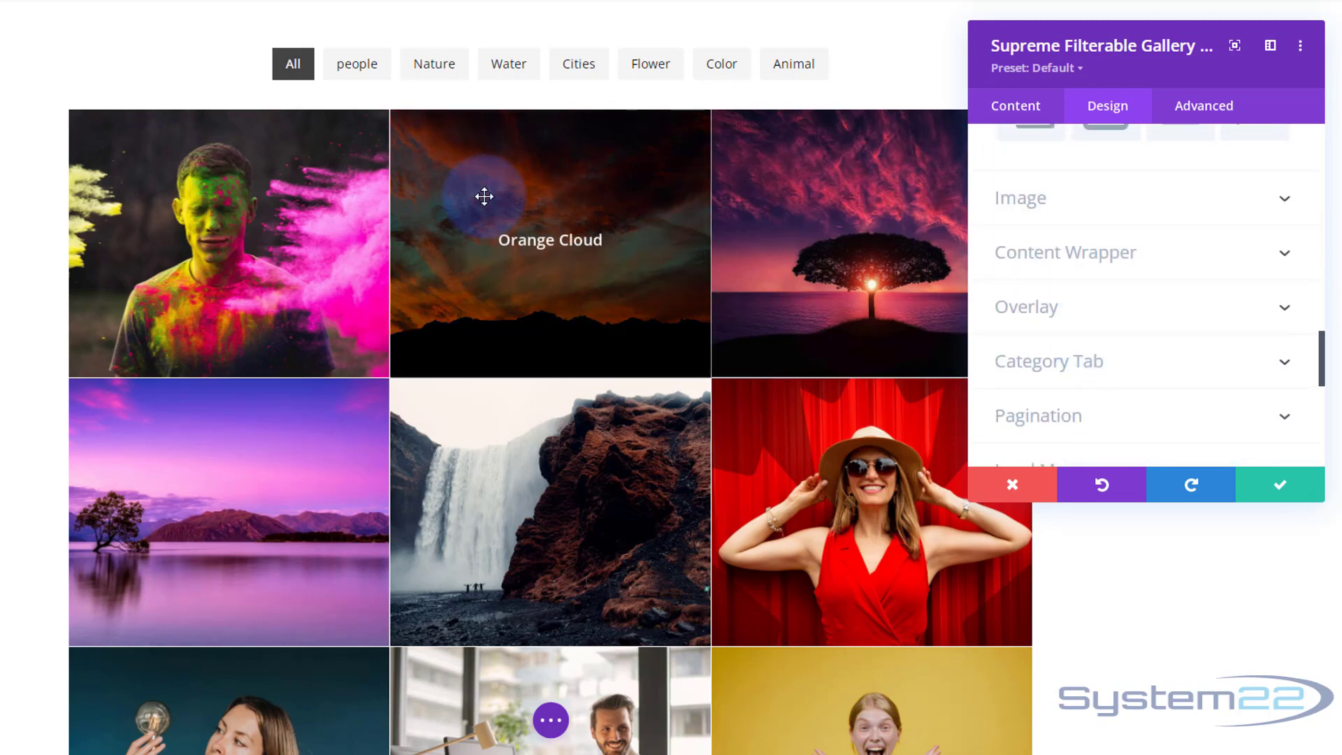
Review the Image and Overlay styling, with 15px overlay padding on every side.
{"action": "left_click", "coordinate": [1093, 200]}
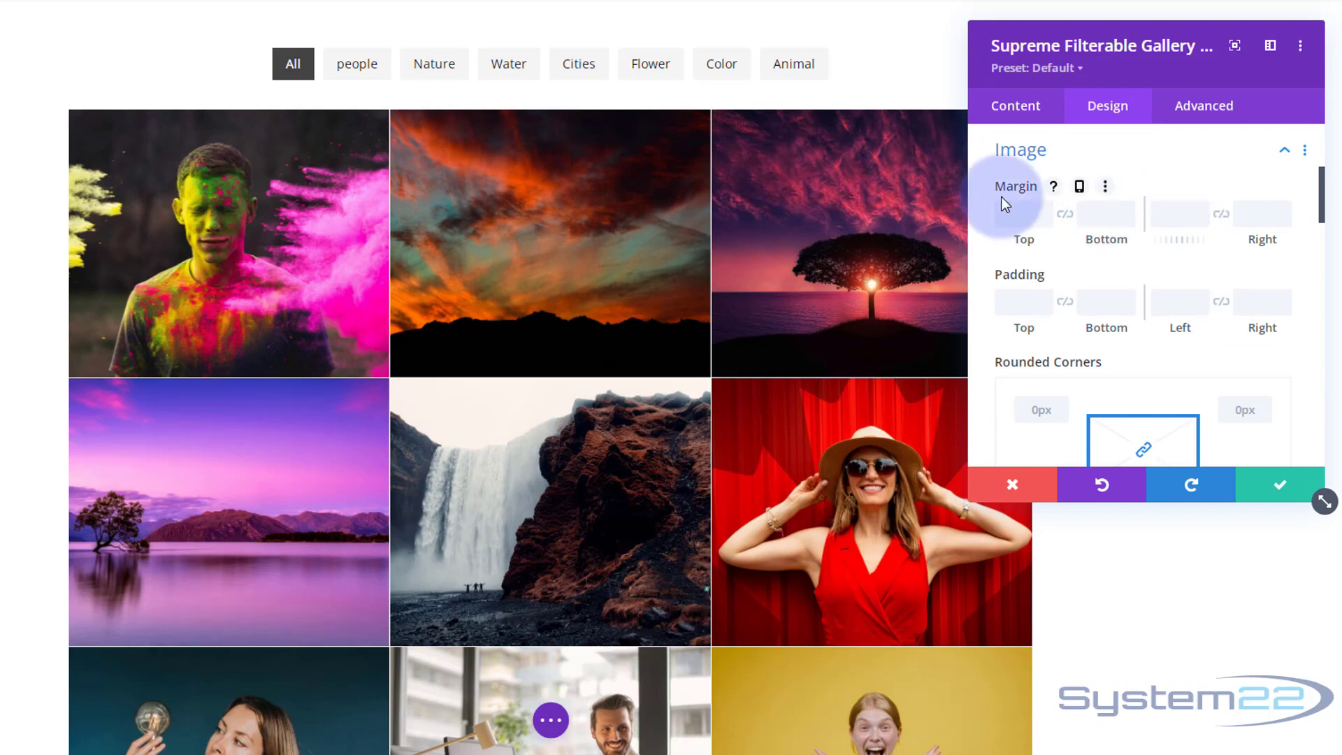
{"action": "scroll", "coordinate": [1094, 248], "scroll_direction": "down", "scroll_amount": 1}
{"action": "scroll", "coordinate": [1096, 244], "scroll_direction": "down", "scroll_amount": 3}
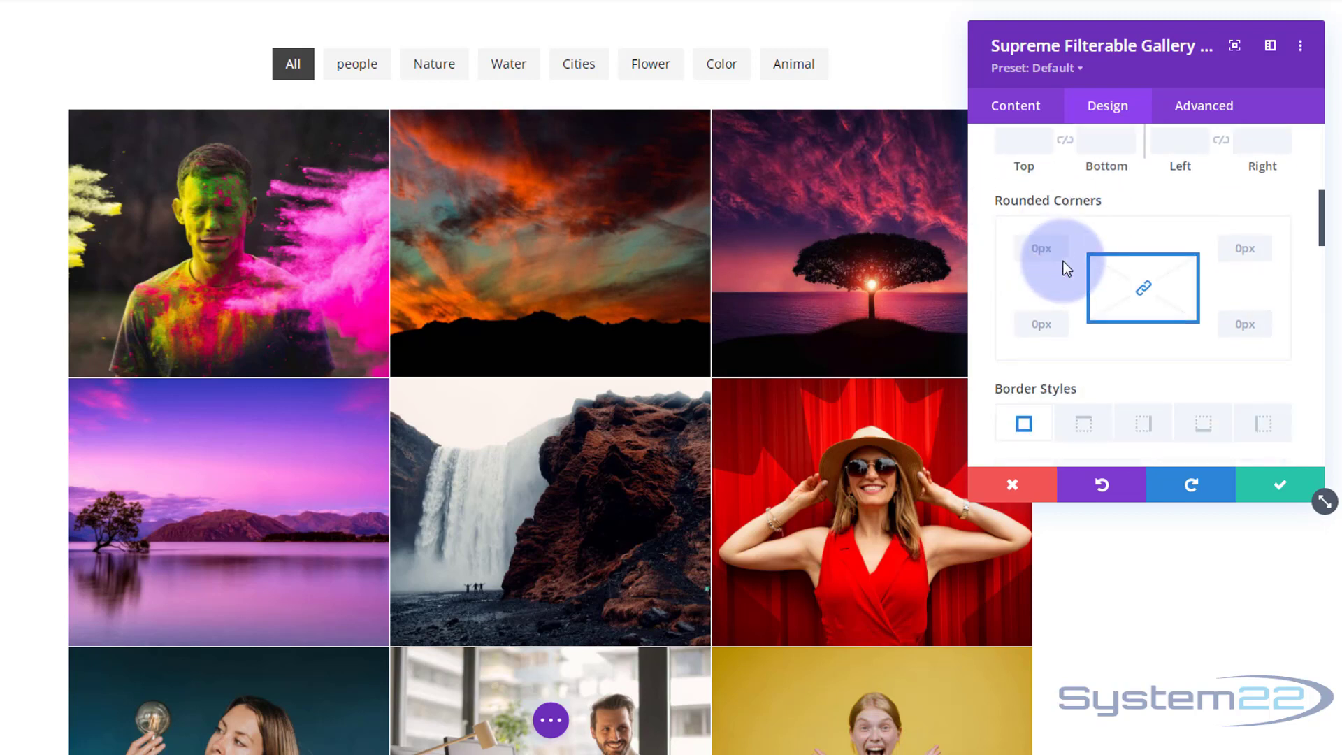
{"action": "scroll", "coordinate": [1060, 259], "scroll_direction": "down", "scroll_amount": 1}
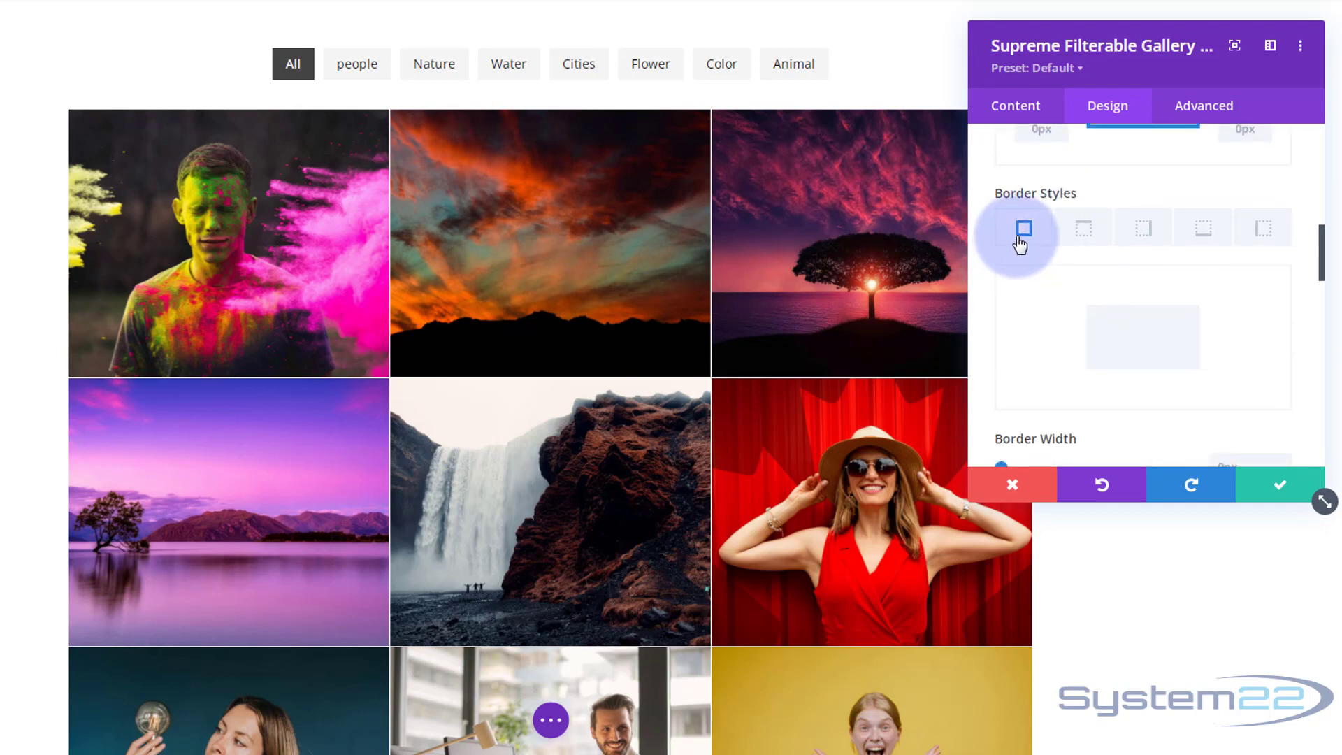
{"action": "scroll", "coordinate": [1114, 232], "scroll_direction": "down", "scroll_amount": 3}
{"action": "scroll", "coordinate": [1116, 232], "scroll_direction": "down", "scroll_amount": 6}
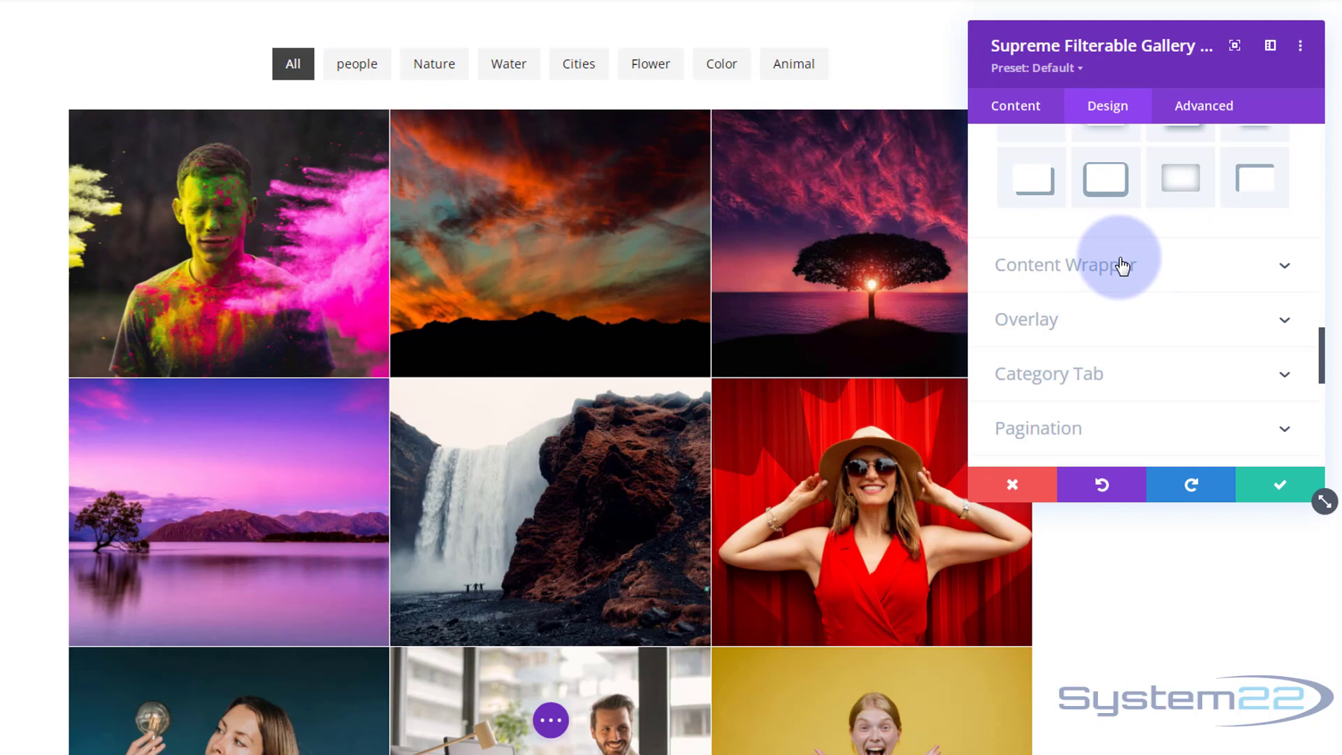
{"action": "left_click", "coordinate": [1100, 325]}
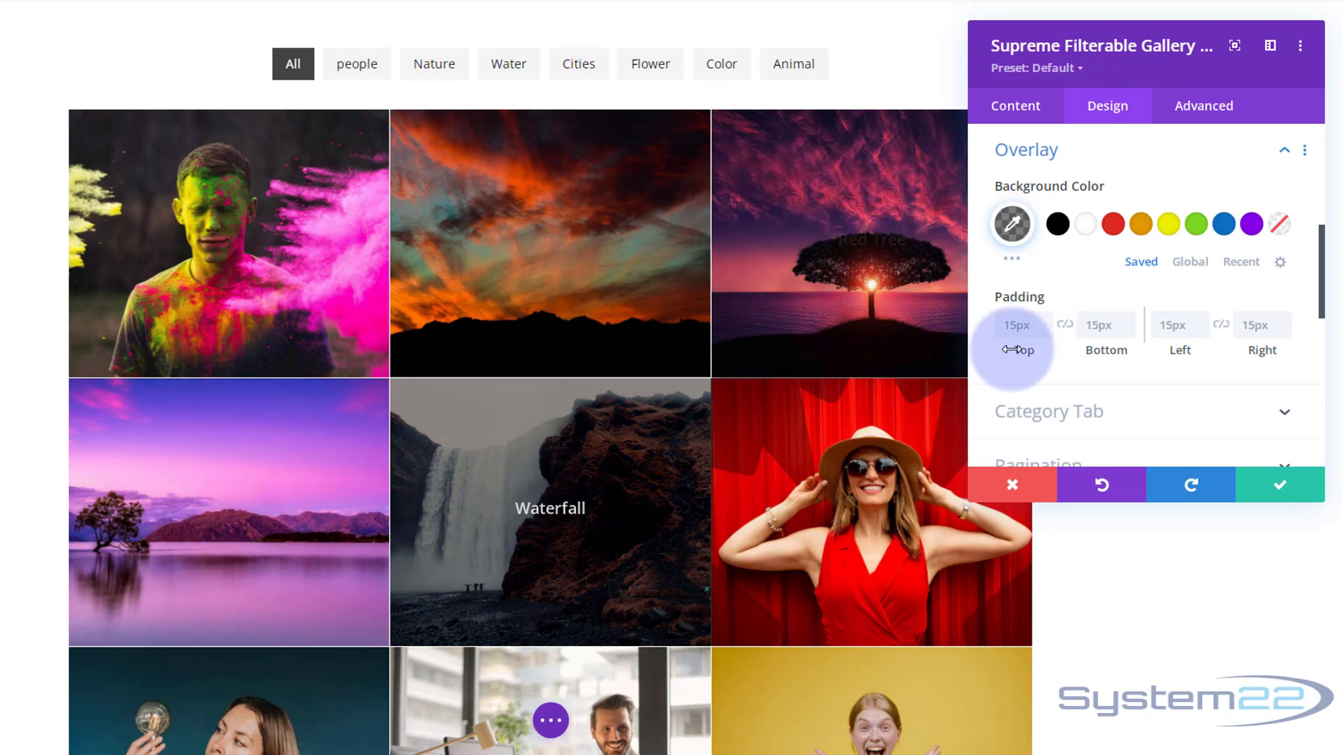
{"action": "mouse_move", "coordinate": [1081, 301]}
{"action": "scroll", "coordinate": [1076, 293], "scroll_direction": "down", "scroll_amount": 3}
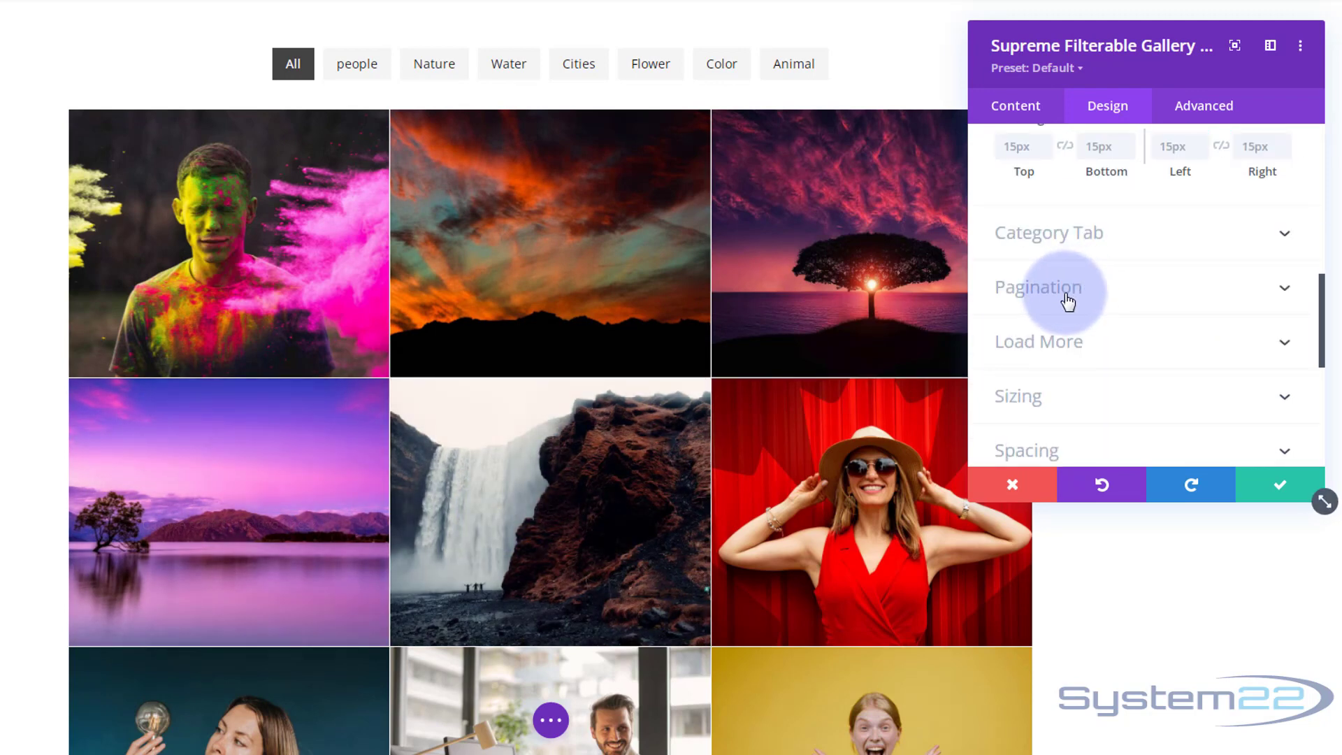
Center the category filter buttons after trying left and right alignment.
{"action": "left_click", "coordinate": [1136, 240]}
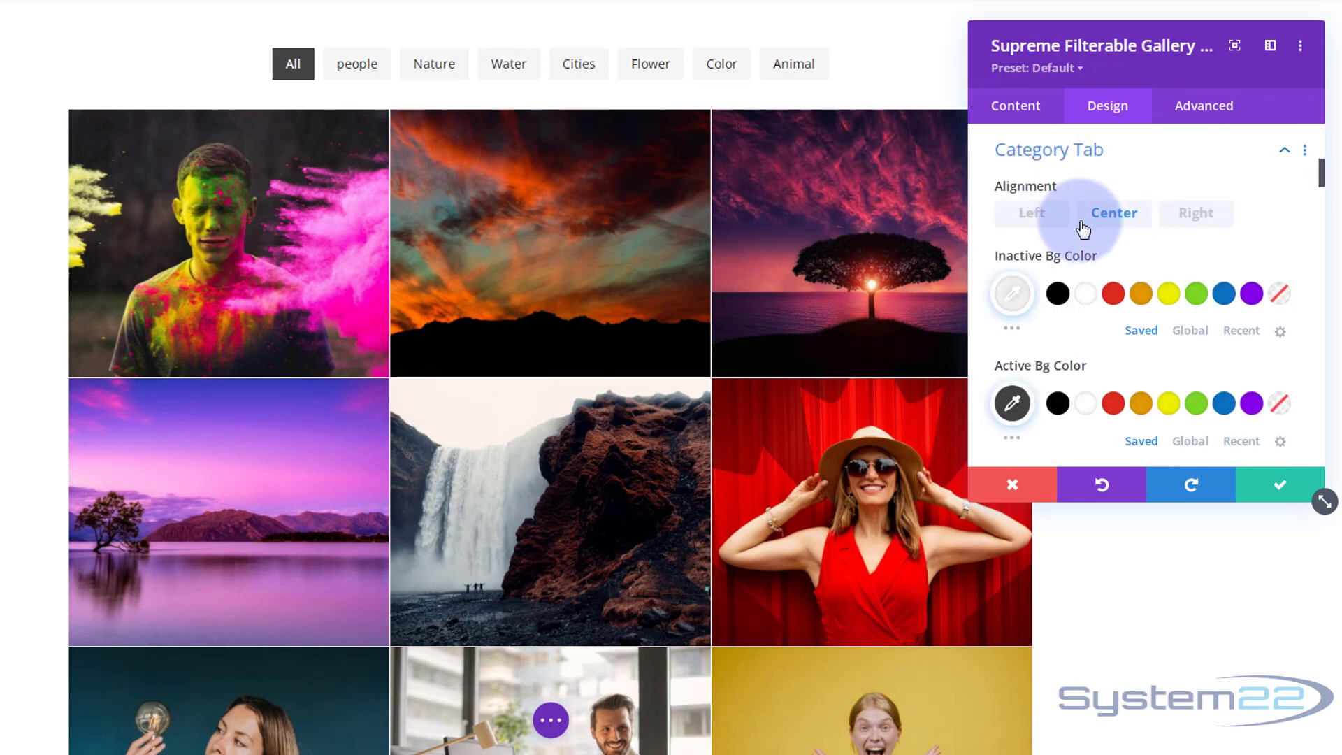
{"action": "left_click", "coordinate": [1034, 215]}
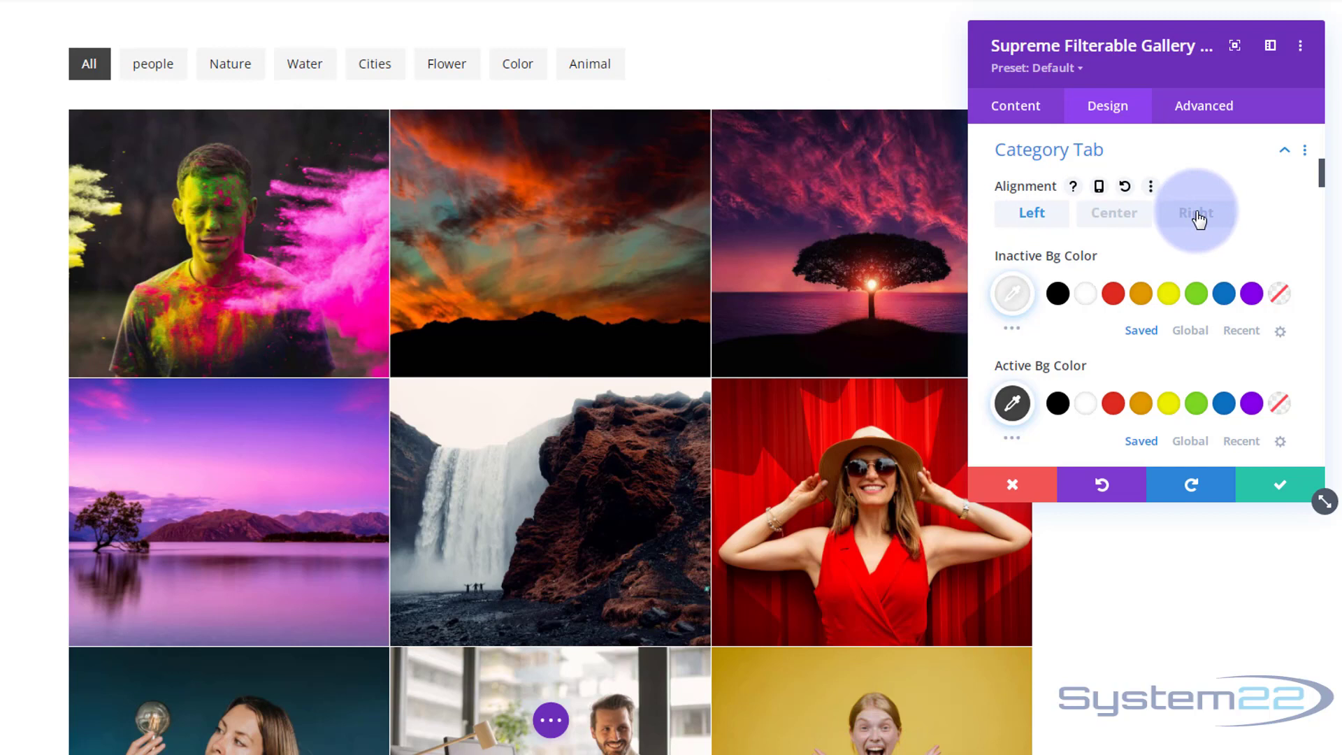
{"action": "left_click", "coordinate": [1197, 216]}
{"action": "left_click", "coordinate": [1118, 217]}
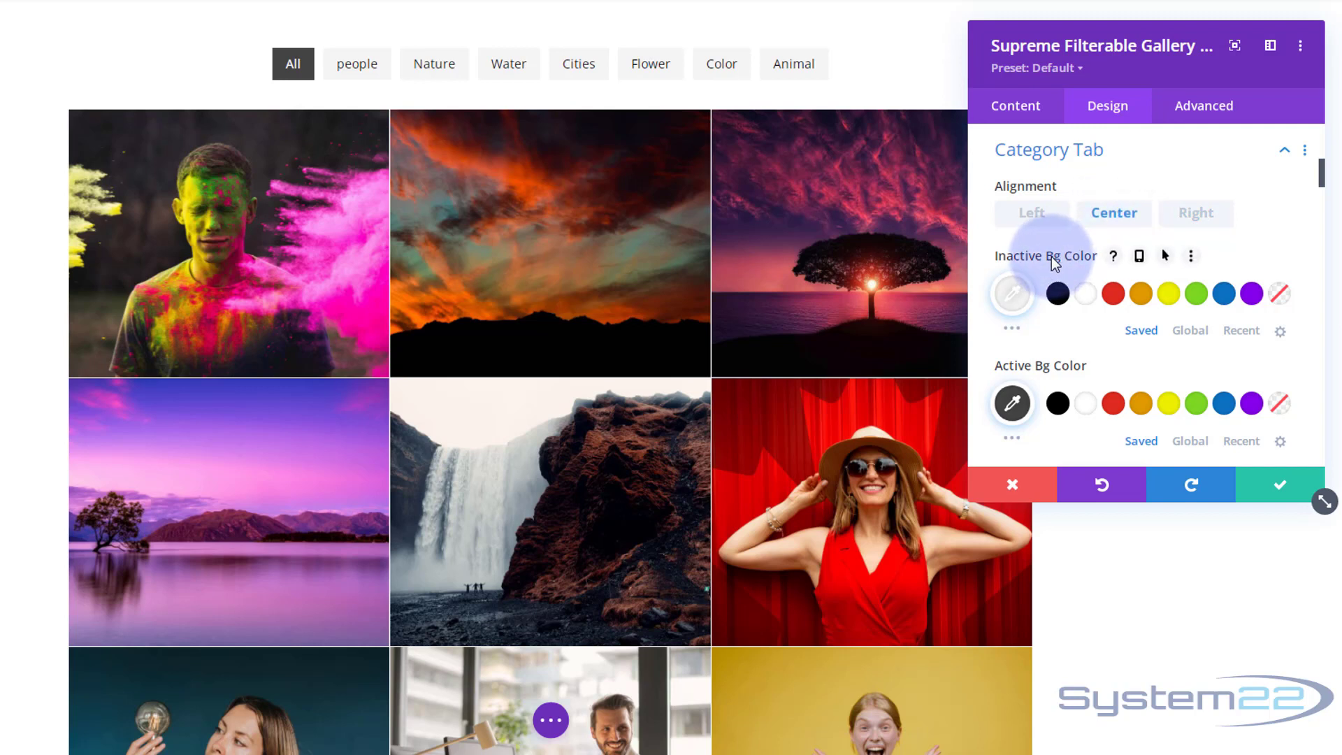
Make inactive filter buttons blue with white text and the active button purple.
{"action": "left_click", "coordinate": [1225, 296]}
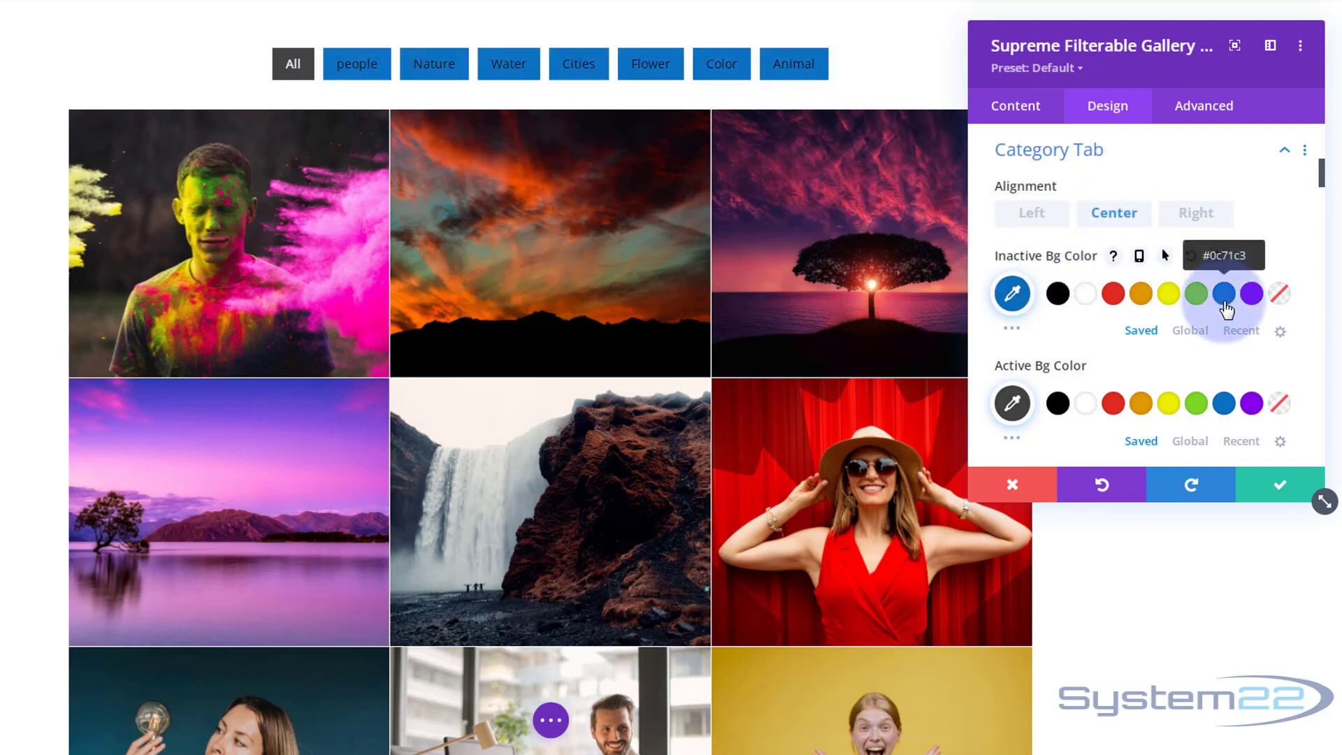
{"action": "left_click", "coordinate": [1251, 406]}
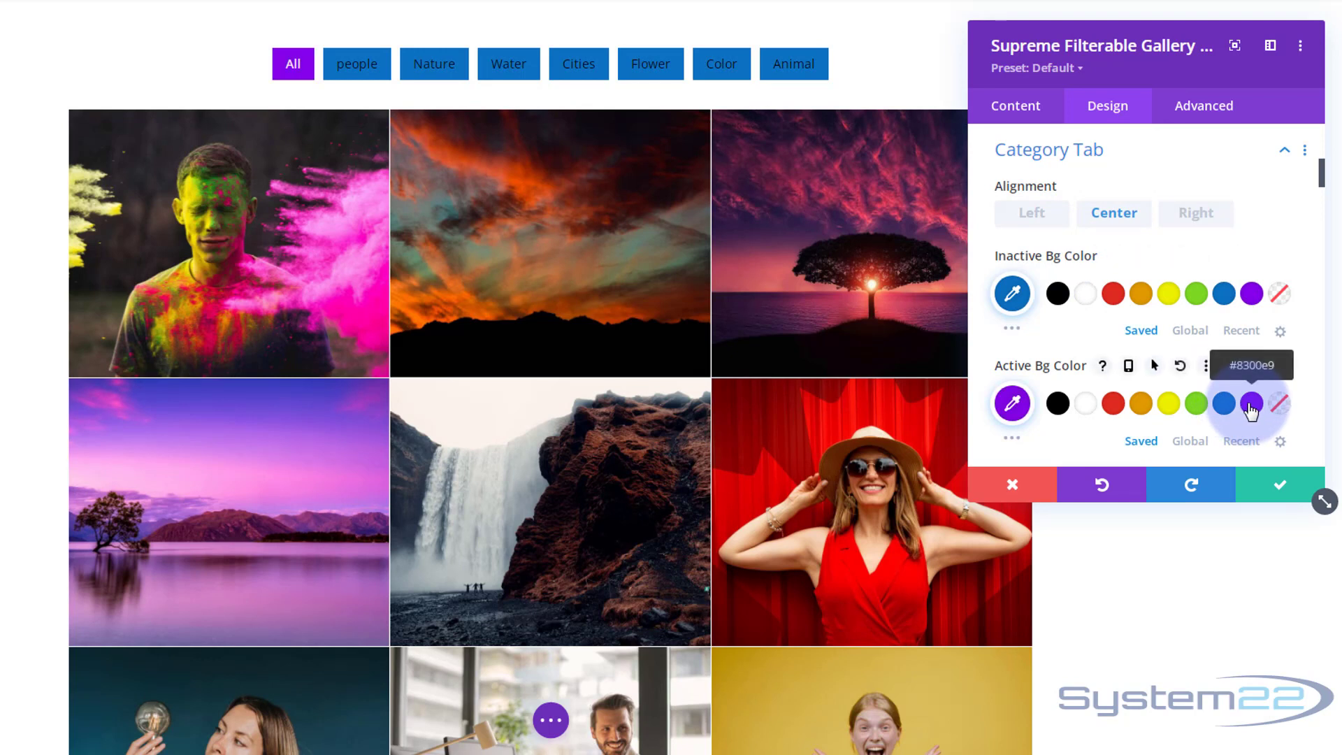
{"action": "scroll", "coordinate": [1209, 337], "scroll_direction": "down", "scroll_amount": 3}
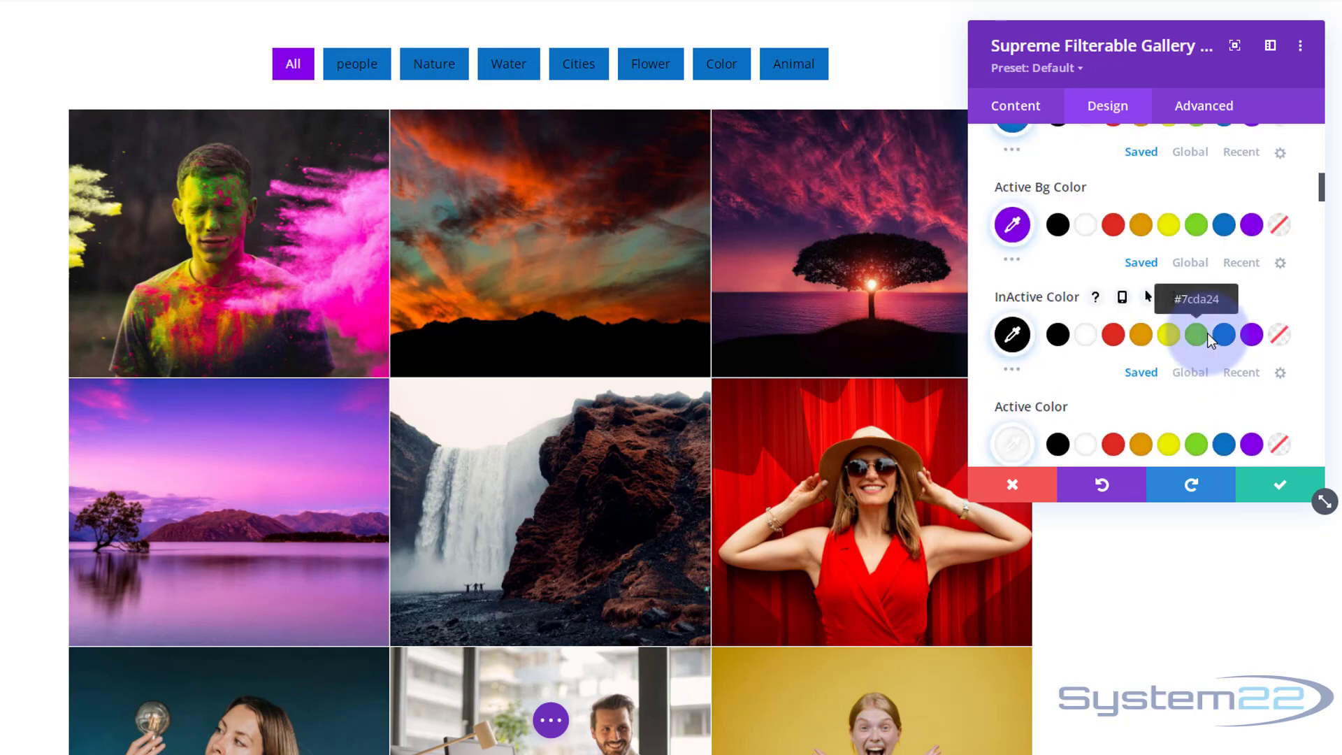
{"action": "left_click", "coordinate": [1087, 336]}
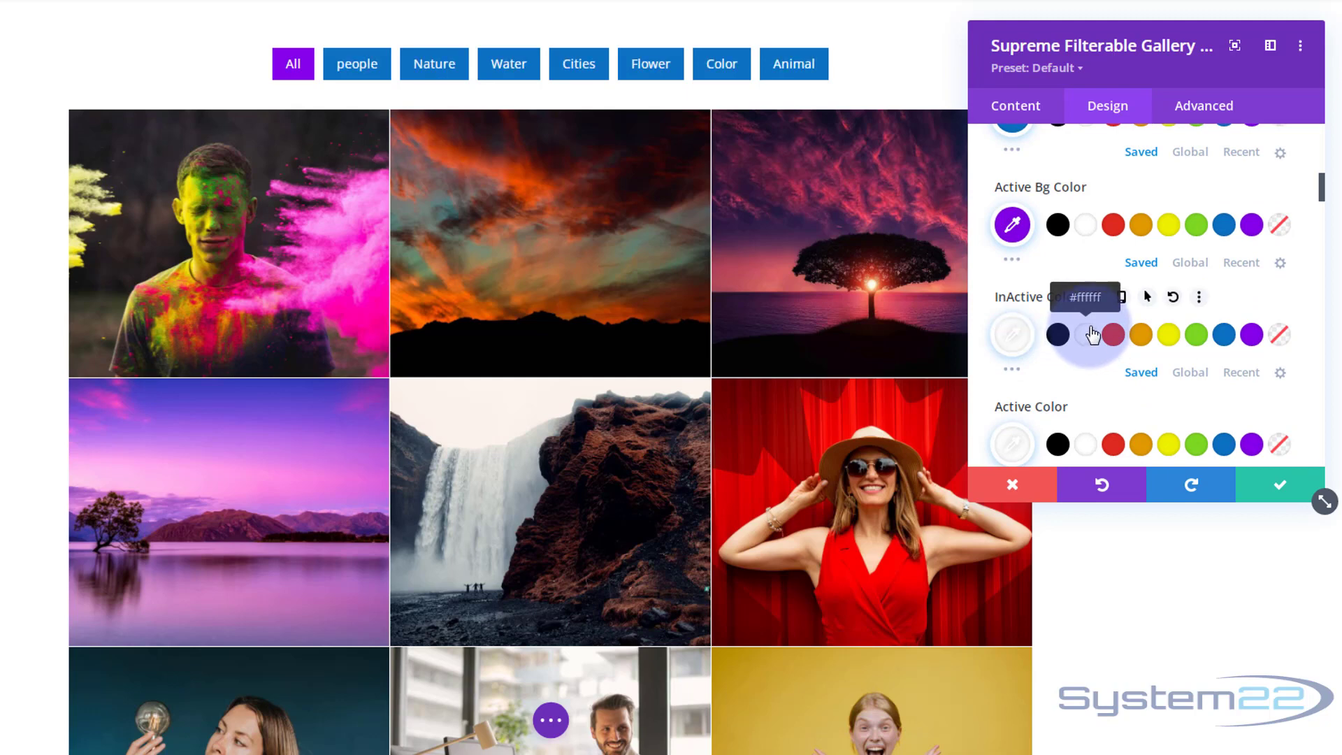
Apply a box shadow preset to the filter buttons.
{"action": "scroll", "coordinate": [1093, 334], "scroll_direction": "down", "scroll_amount": 6}
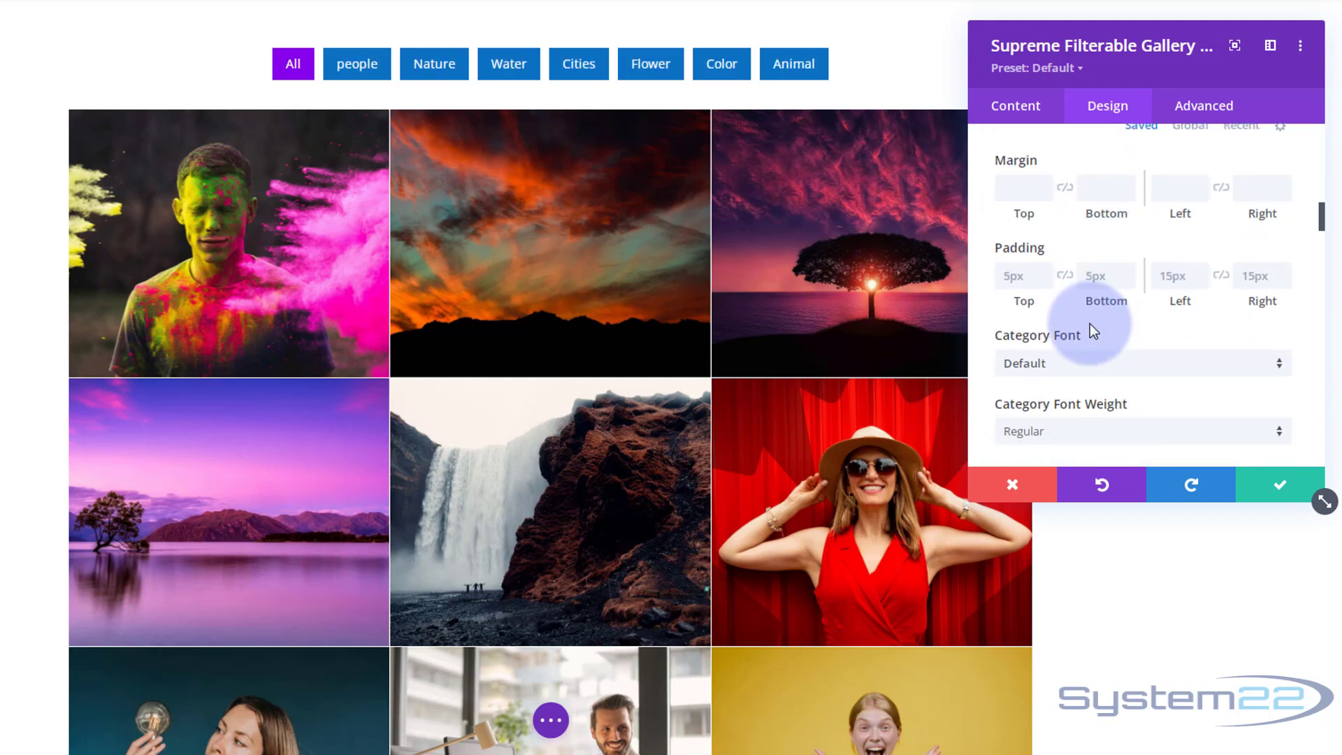
{"action": "scroll", "coordinate": [1089, 325], "scroll_direction": "down", "scroll_amount": 8}
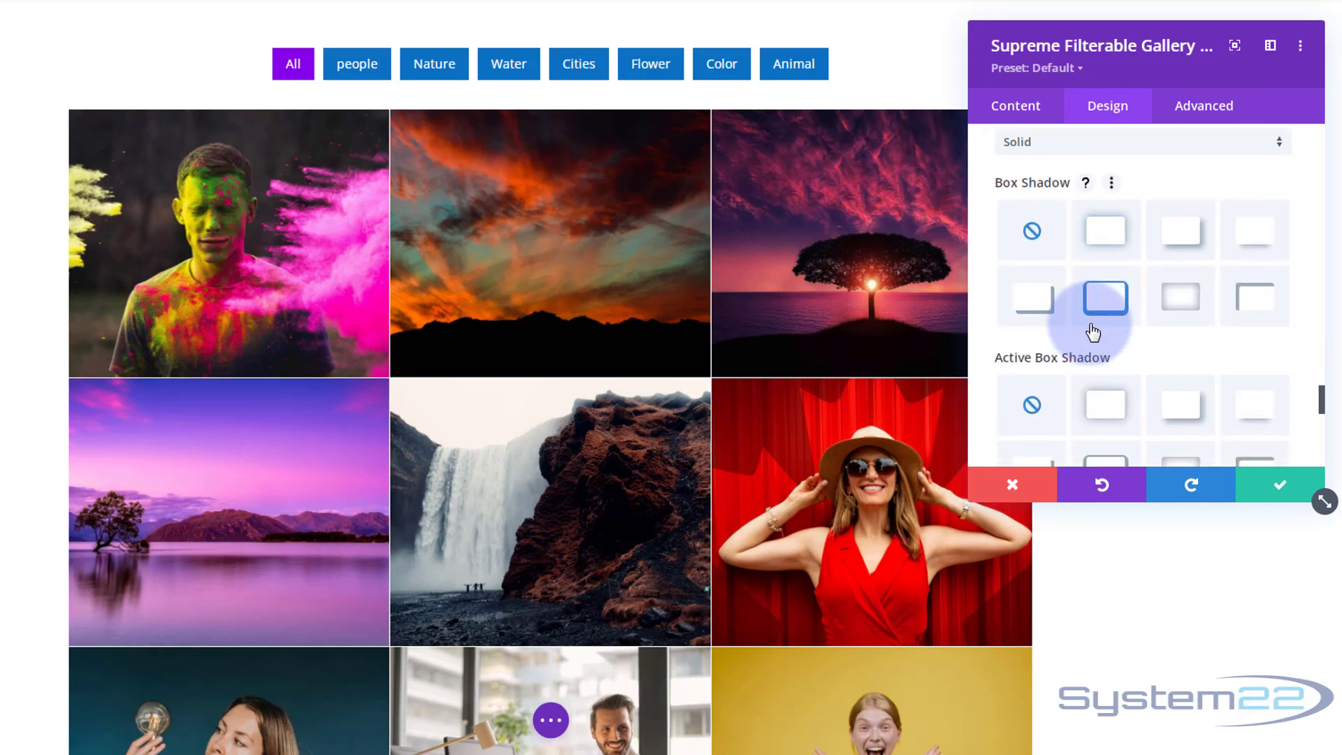
{"action": "left_click", "coordinate": [1256, 244]}
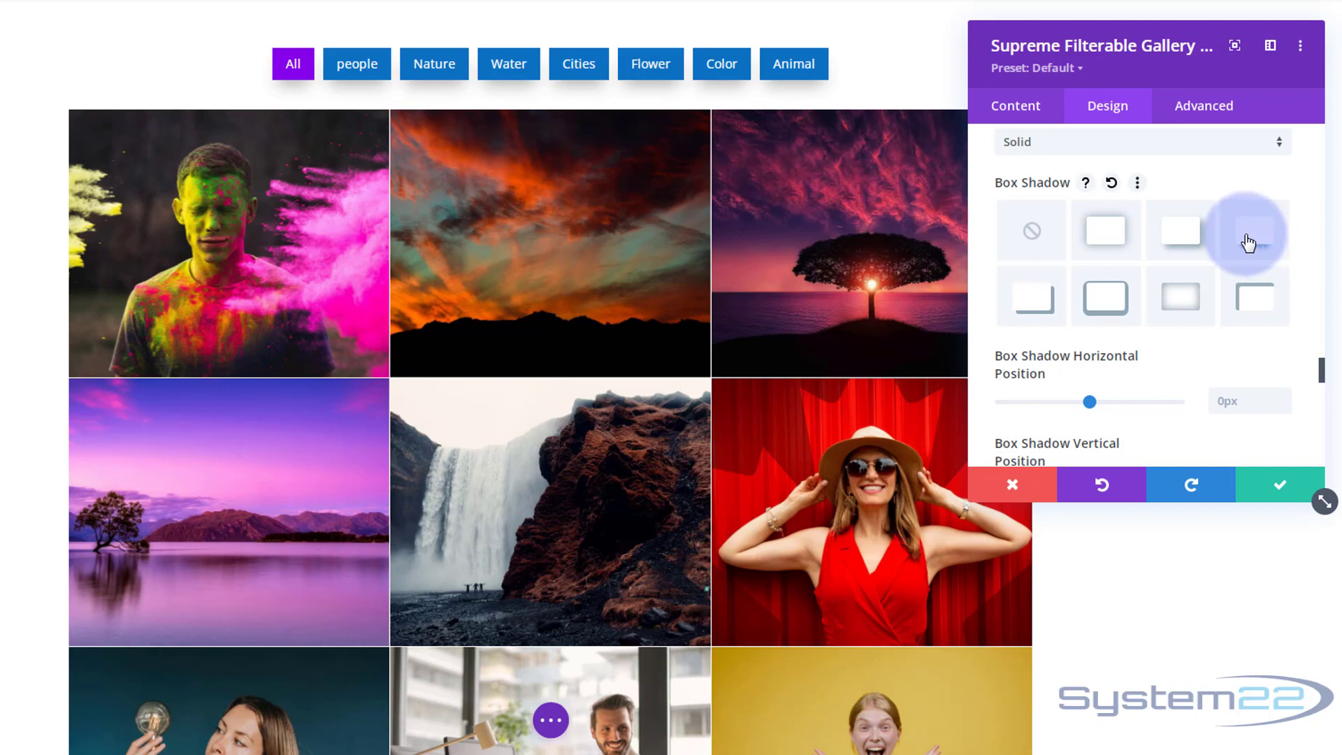
Save the gallery settings and save the page as a draft.
{"action": "left_click", "coordinate": [1271, 492]}
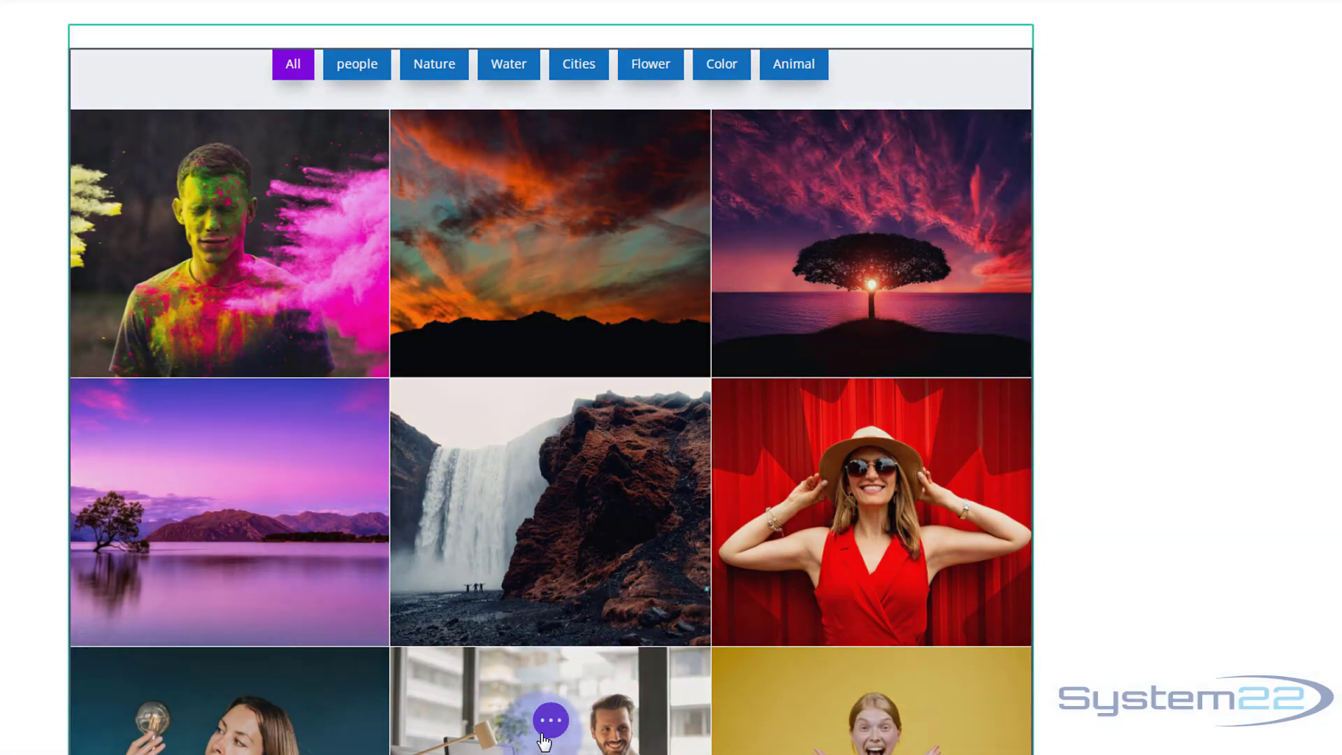
{"action": "left_click", "coordinate": [549, 724]}
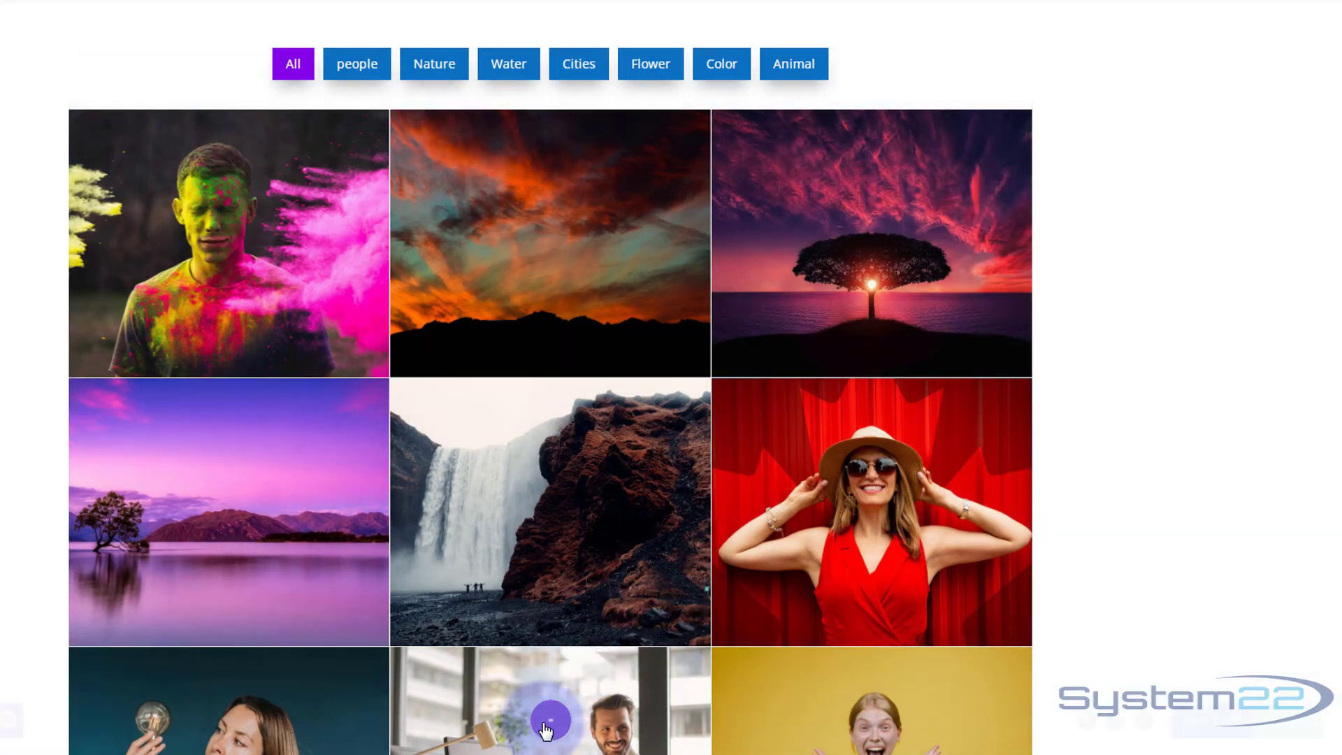
{"action": "left_click", "coordinate": [1271, 720]}
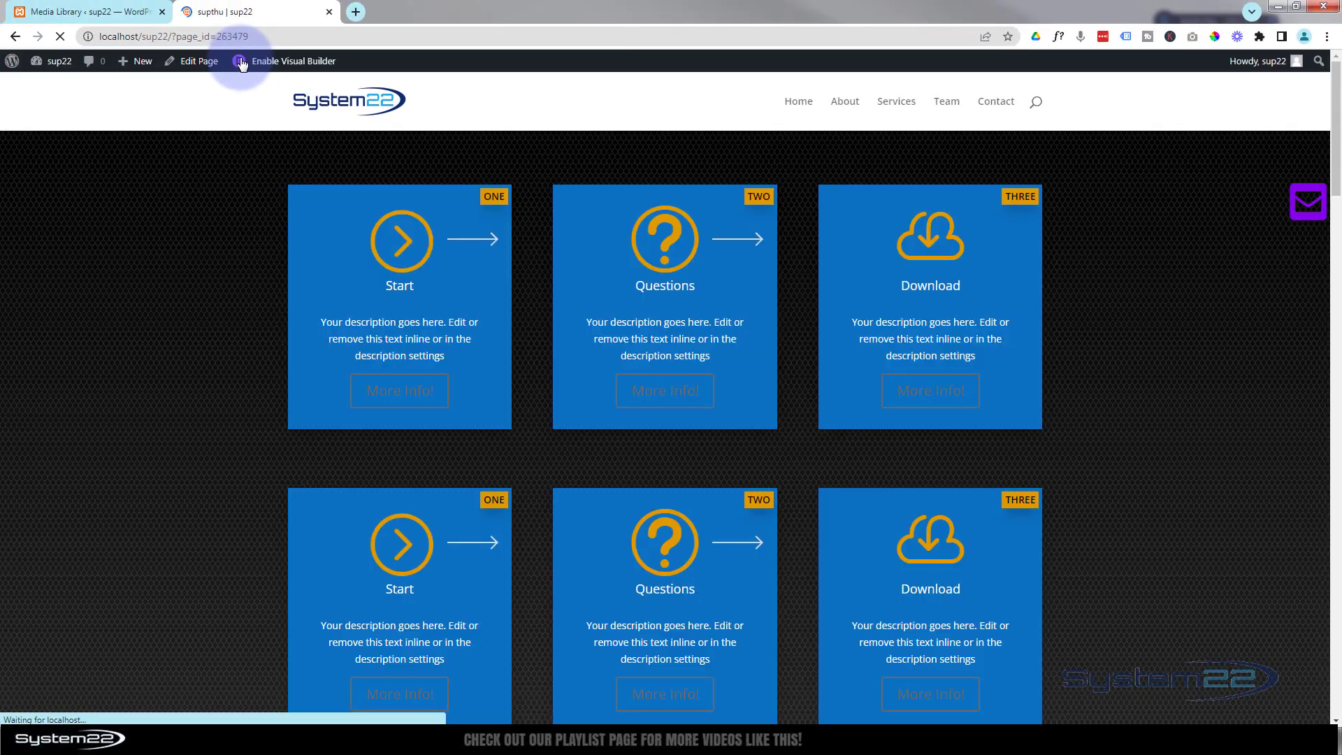
On the live page, try the Animal, Cities, Color, Flower, Nature and people filters.
{"action": "scroll", "coordinate": [190, 220], "scroll_direction": "down", "scroll_amount": 8}
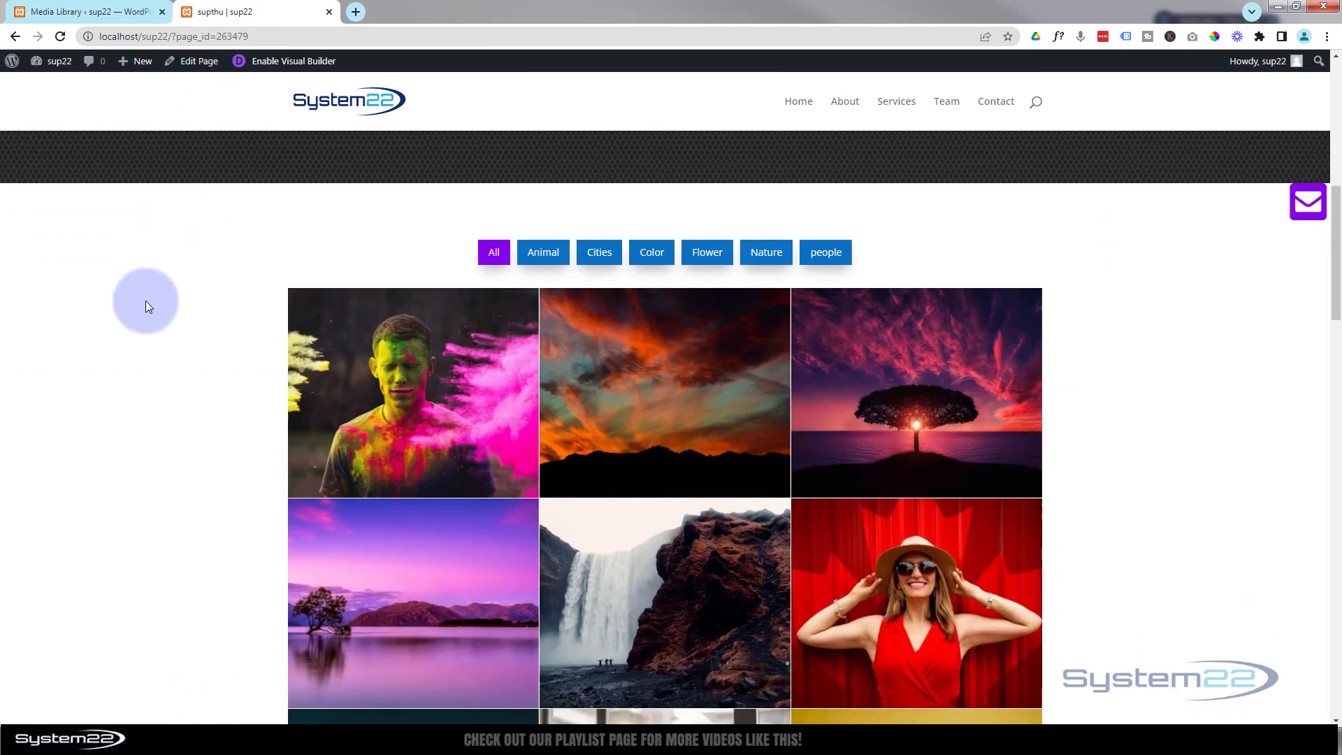
{"action": "scroll", "coordinate": [179, 386], "scroll_direction": "down", "scroll_amount": 1}
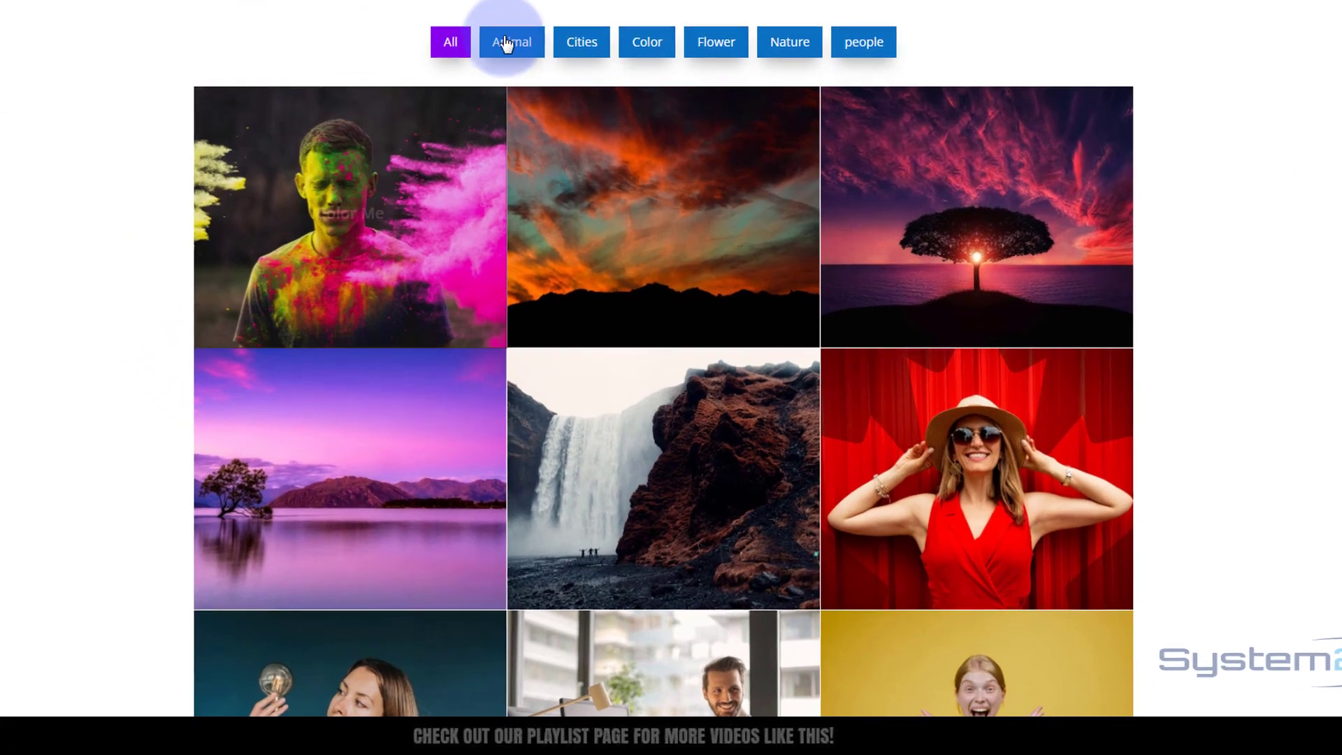
{"action": "left_click", "coordinate": [507, 43]}
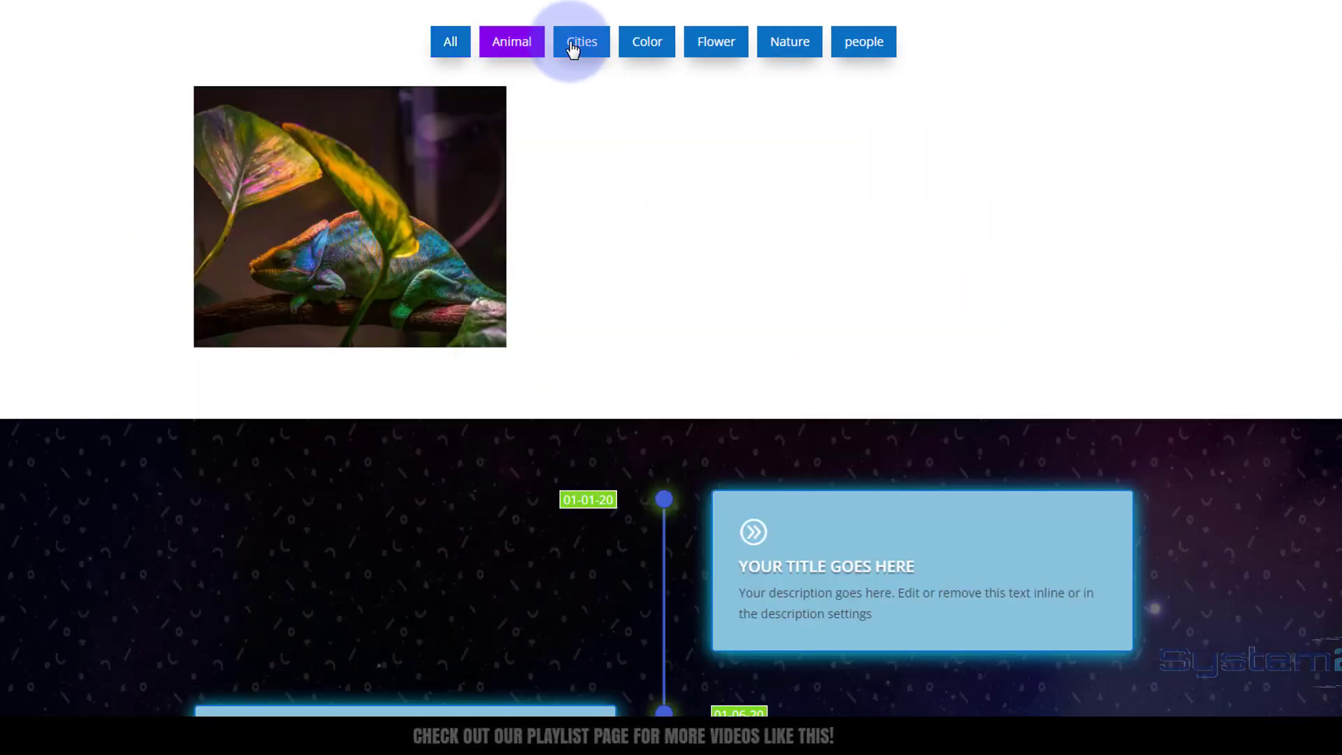
{"action": "left_click", "coordinate": [580, 43]}
{"action": "left_click", "coordinate": [649, 44]}
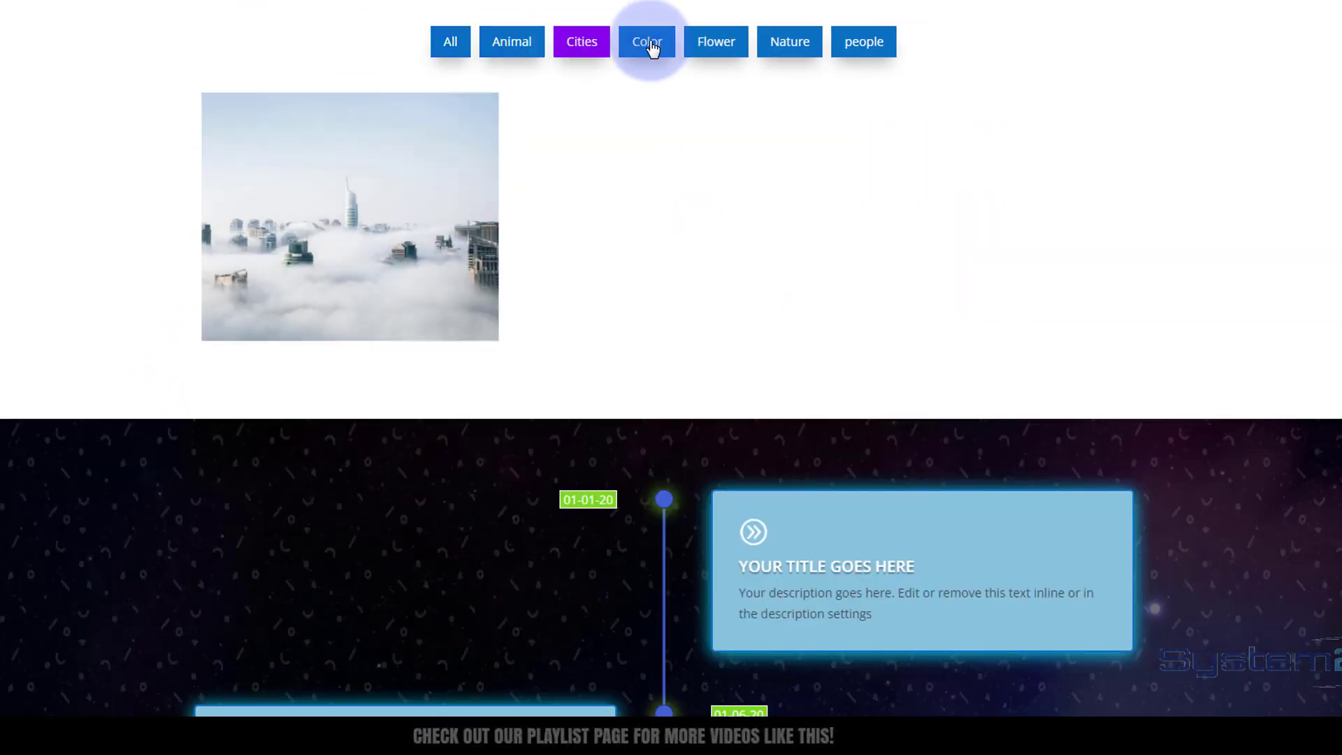
{"action": "left_click", "coordinate": [723, 49]}
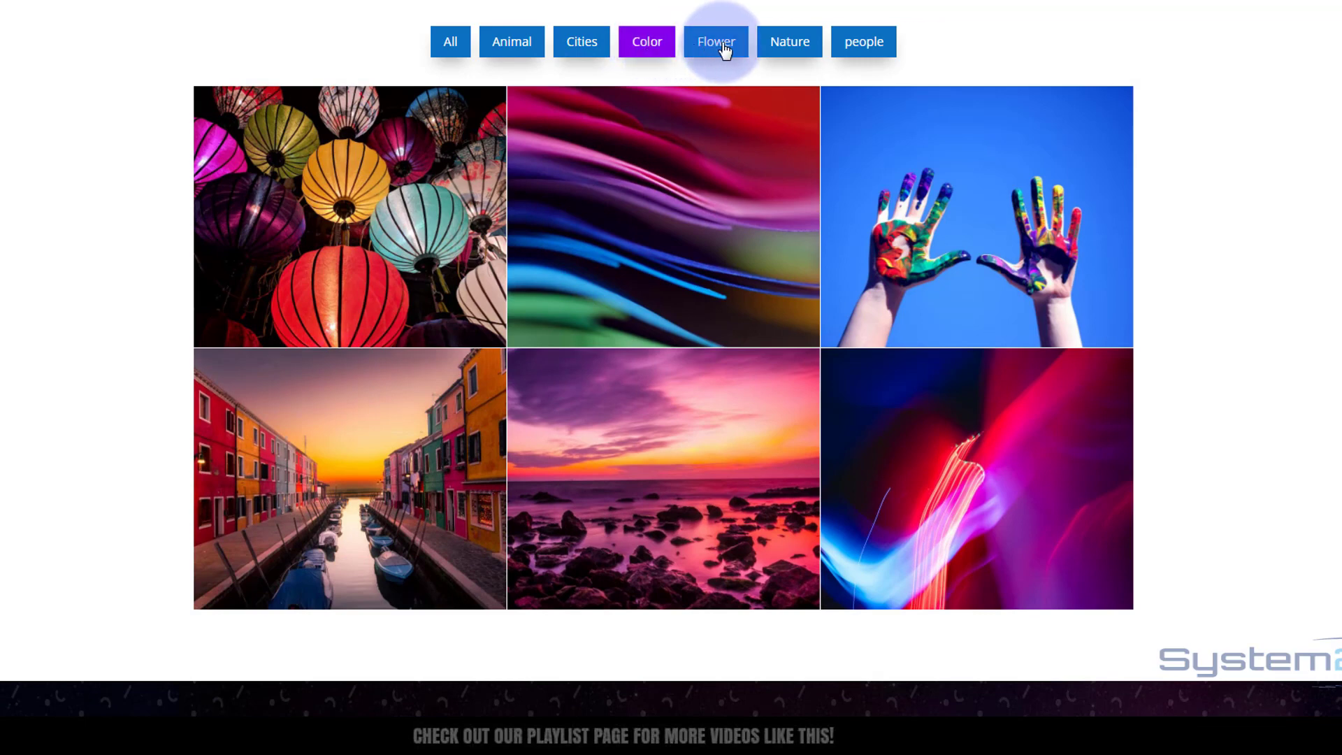
{"action": "left_click", "coordinate": [790, 49]}
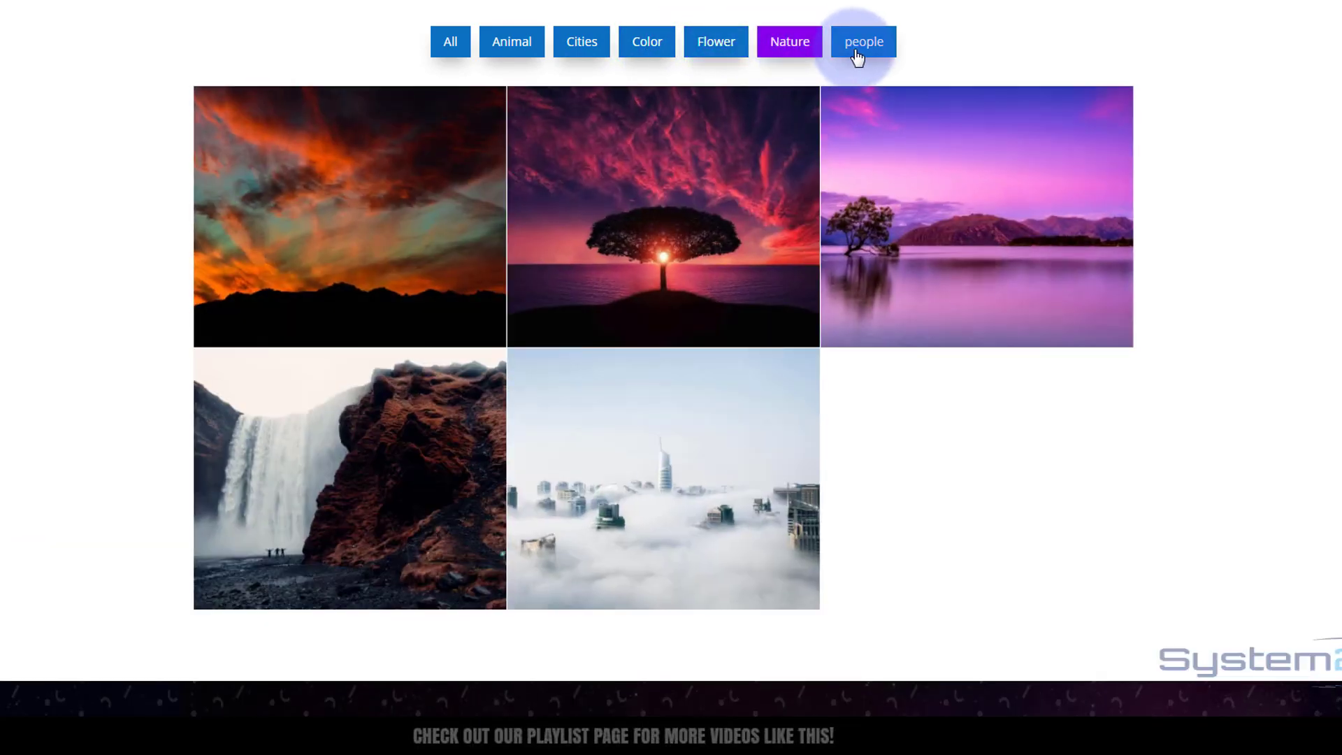
{"action": "left_click", "coordinate": [857, 56]}
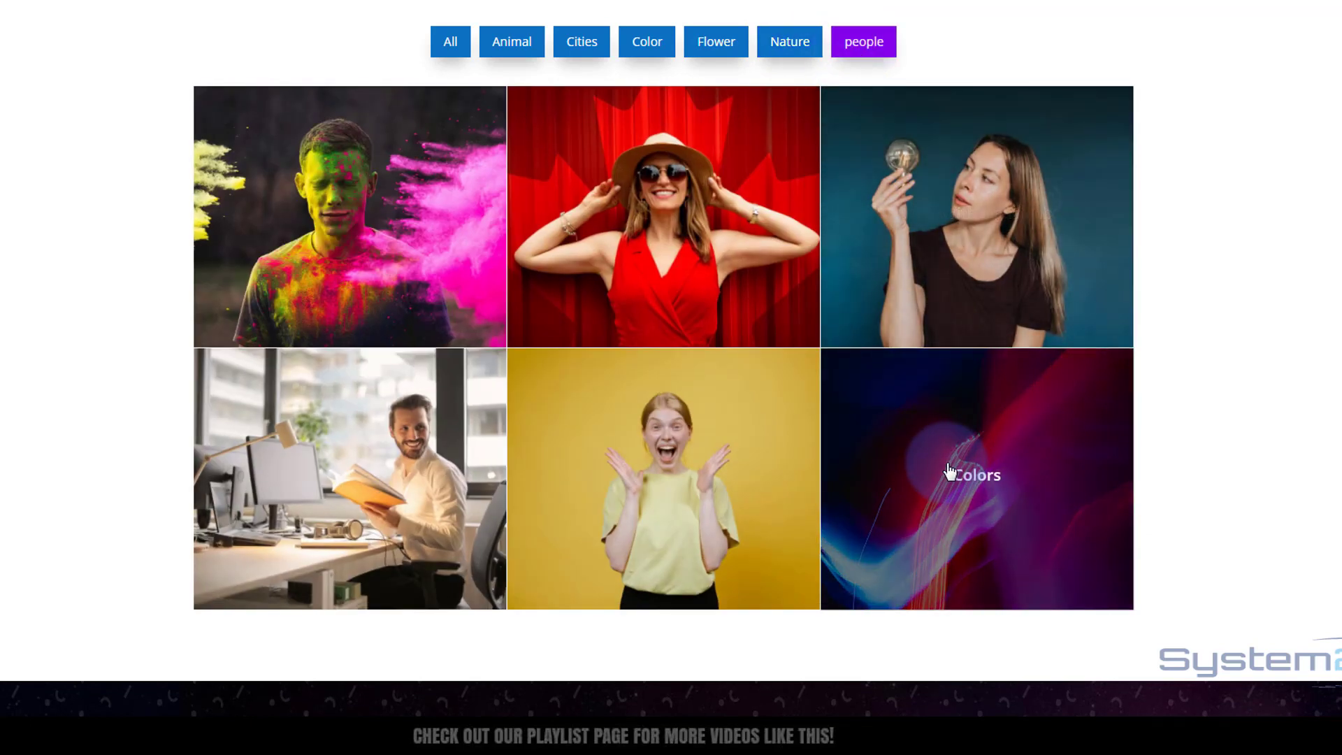
Filter the gallery to Color, then back to people.
{"action": "left_click", "coordinate": [657, 49]}
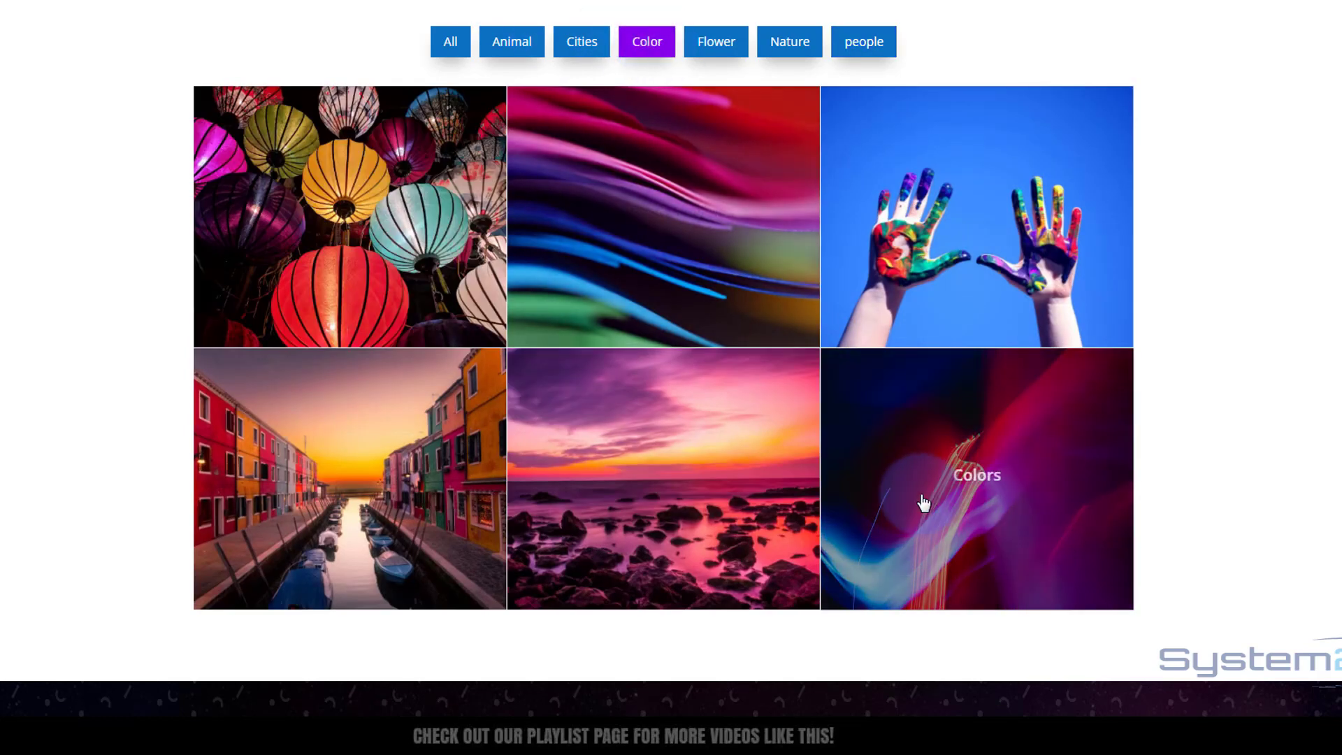
{"action": "left_click", "coordinate": [738, 305]}
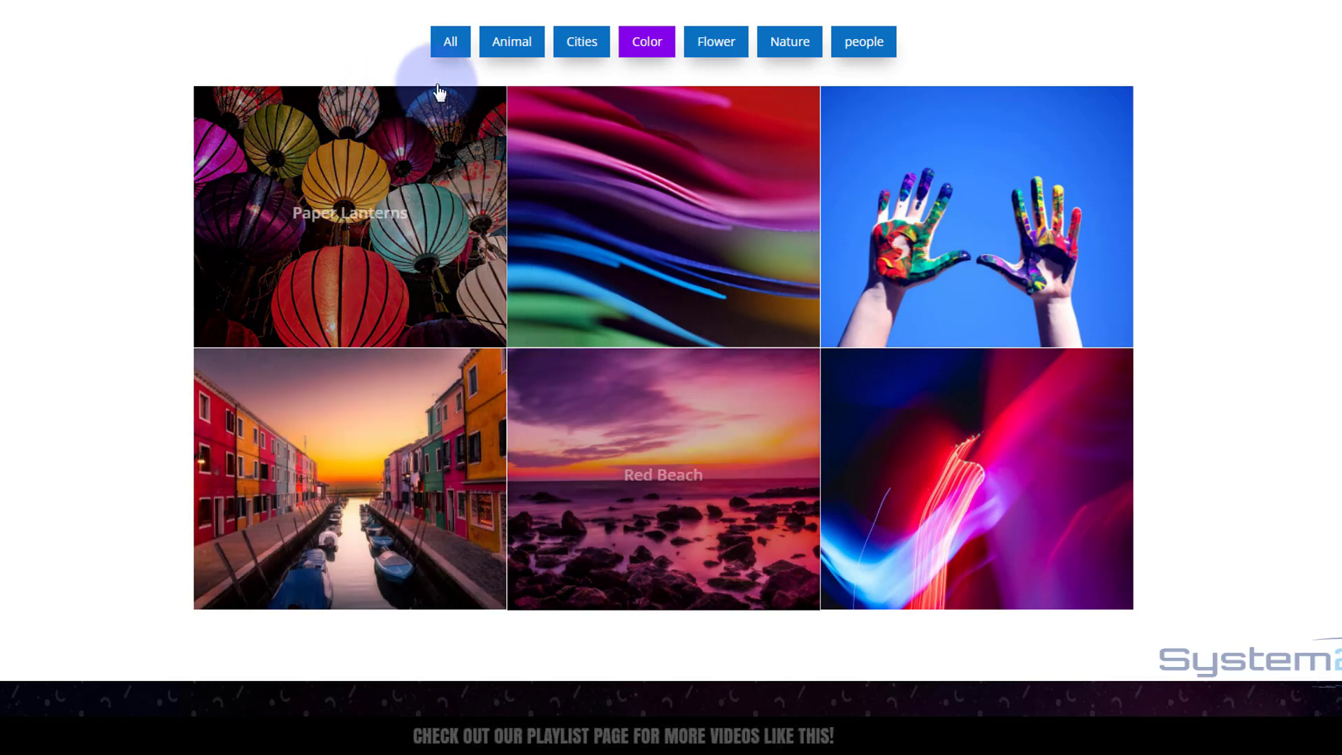
{"action": "left_click", "coordinate": [845, 47]}
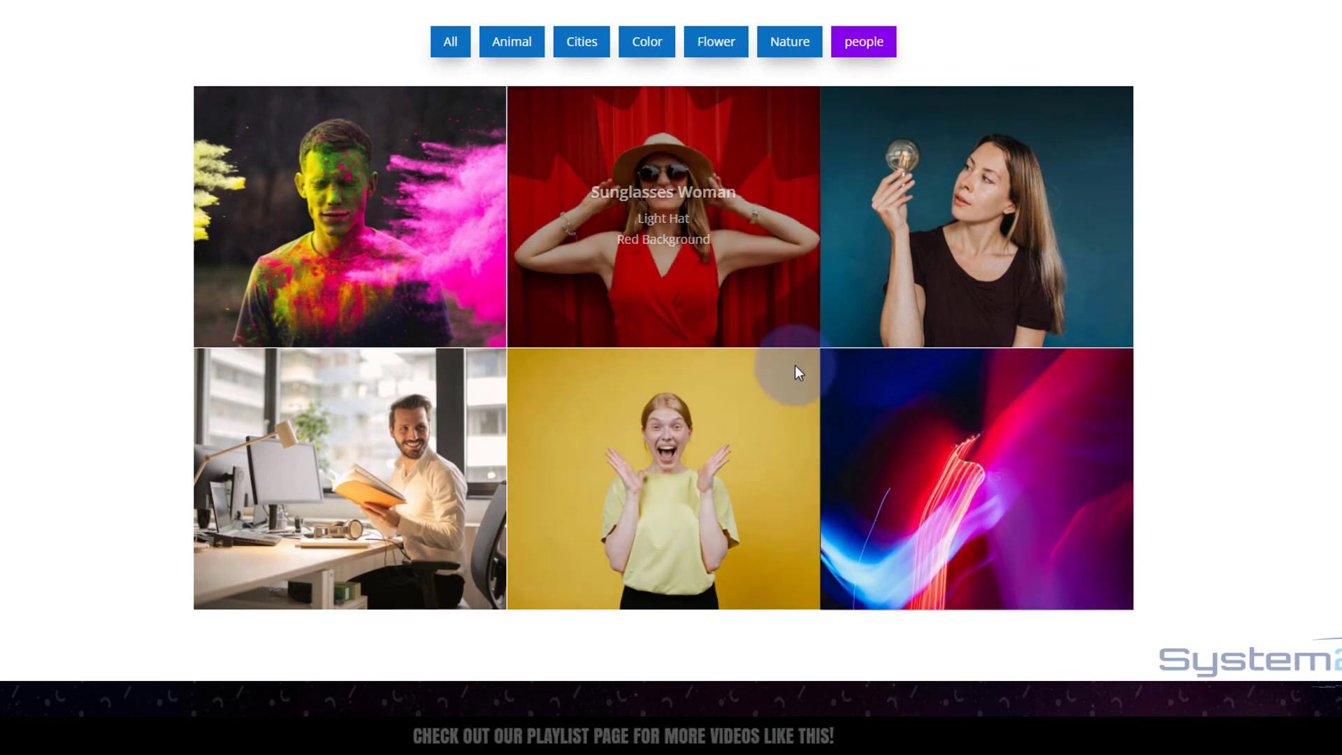
Open and close Color Me and Colors in the lightbox, then return to All.
{"action": "left_click", "coordinate": [336, 301]}
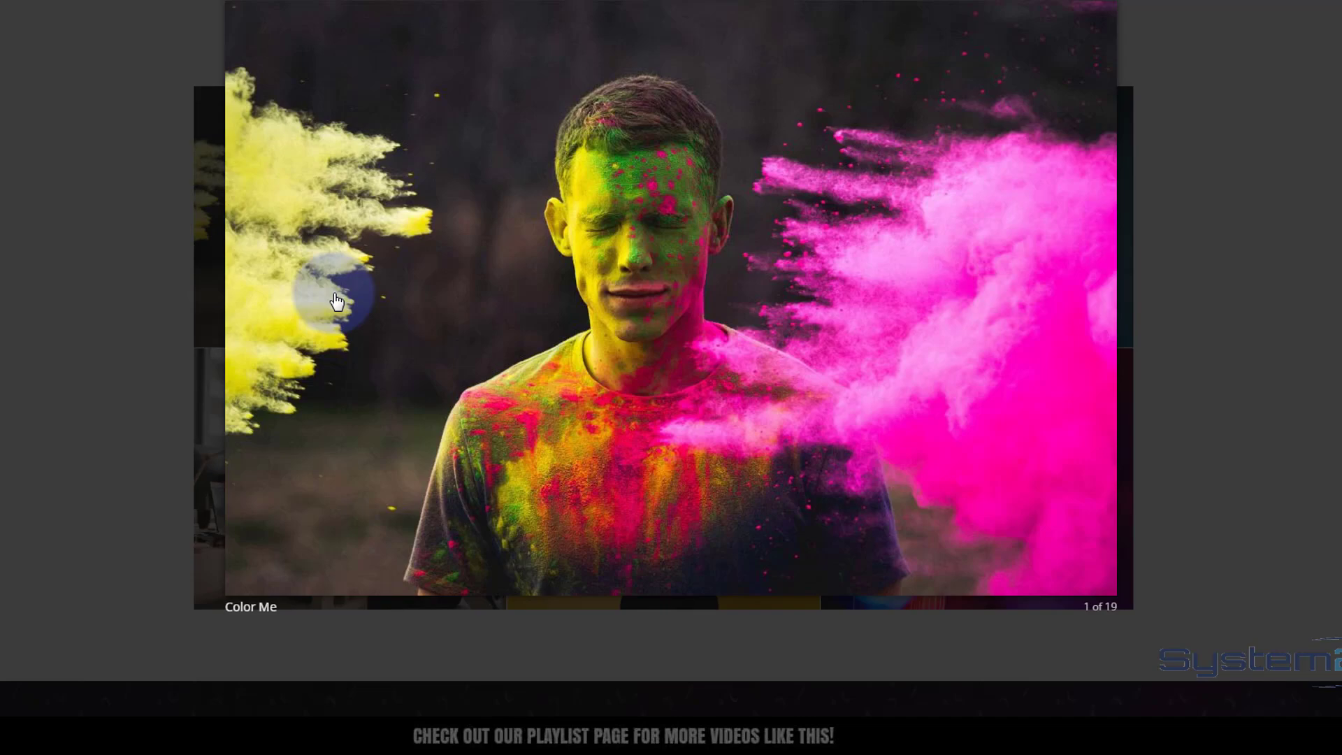
{"action": "left_click", "coordinate": [1086, 32]}
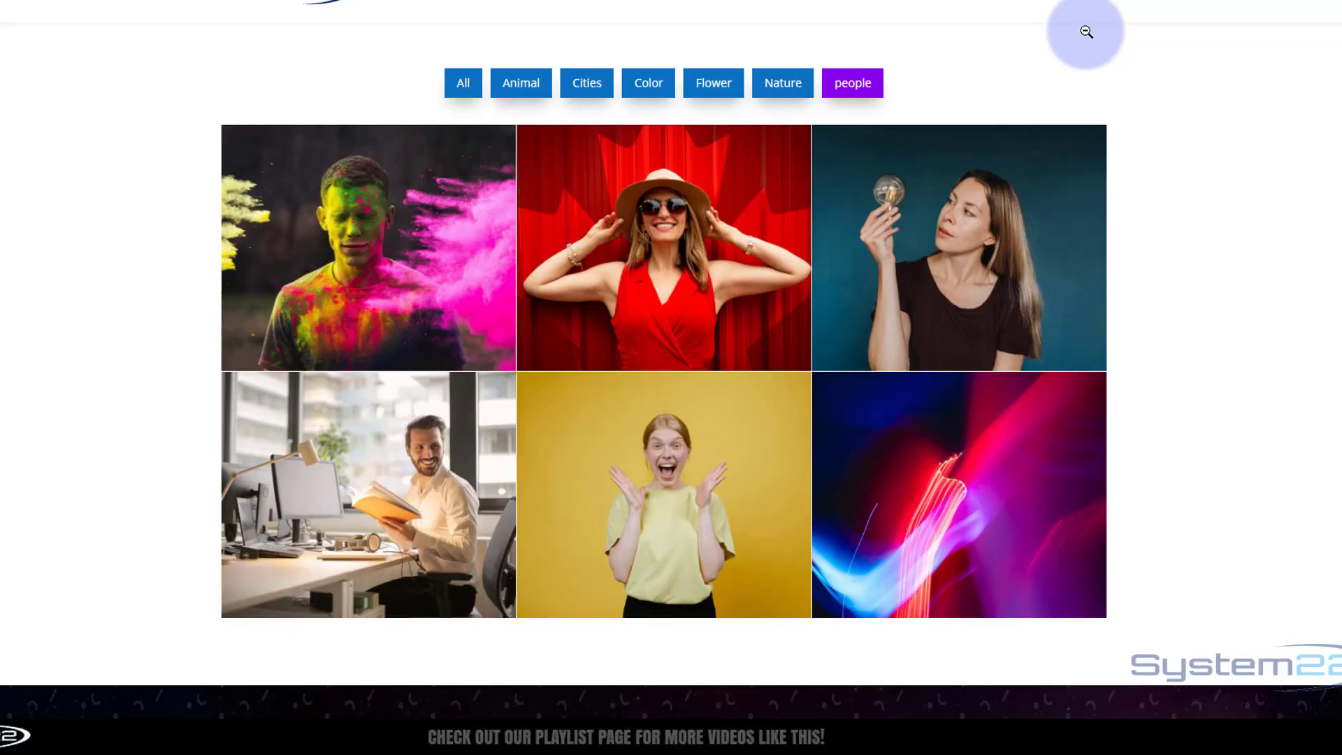
{"action": "left_click", "coordinate": [903, 496]}
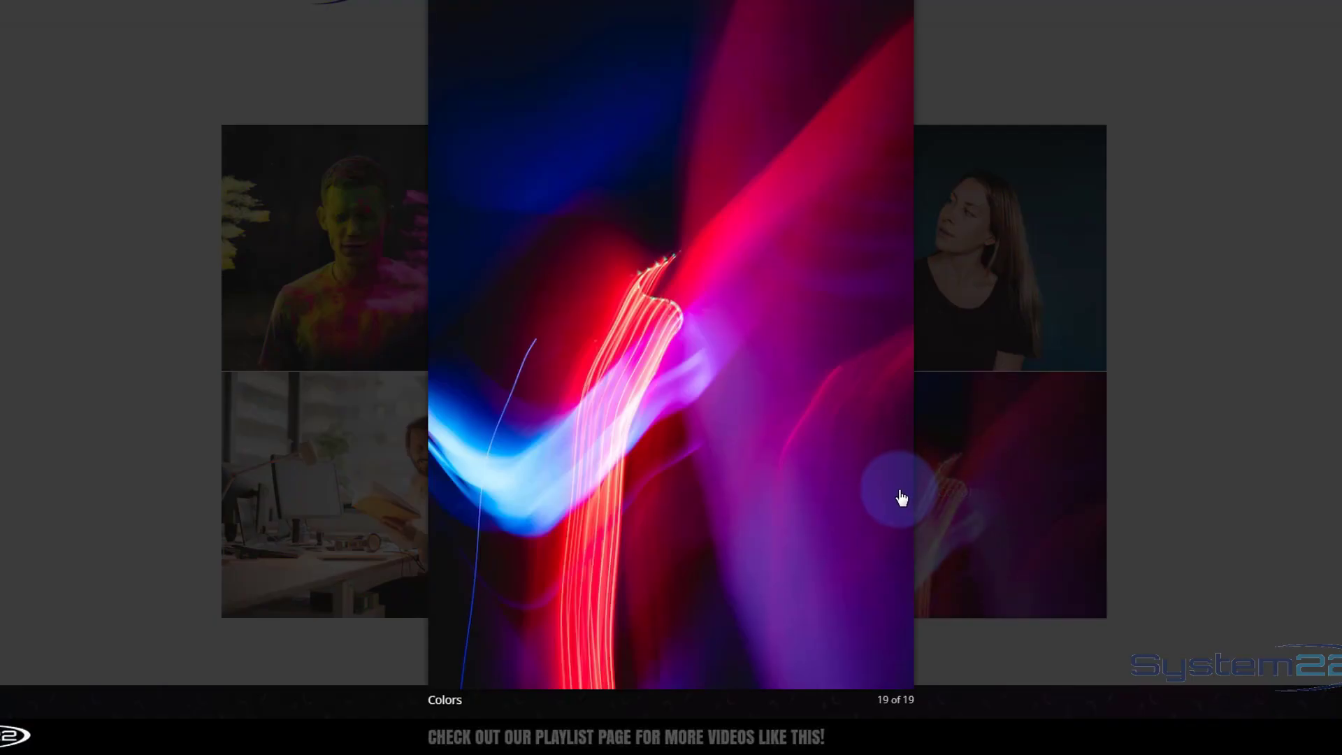
{"action": "left_click", "coordinate": [1148, 262]}
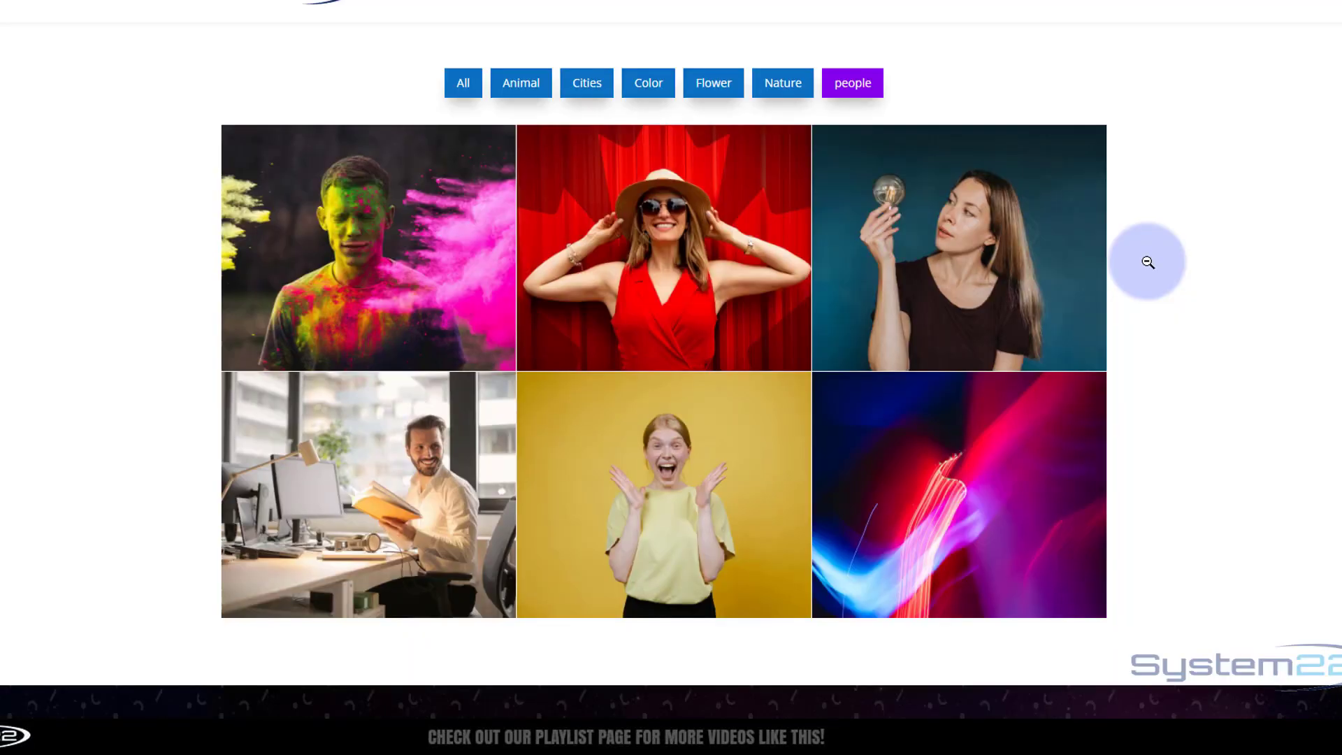
{"action": "left_click", "coordinate": [514, 107]}
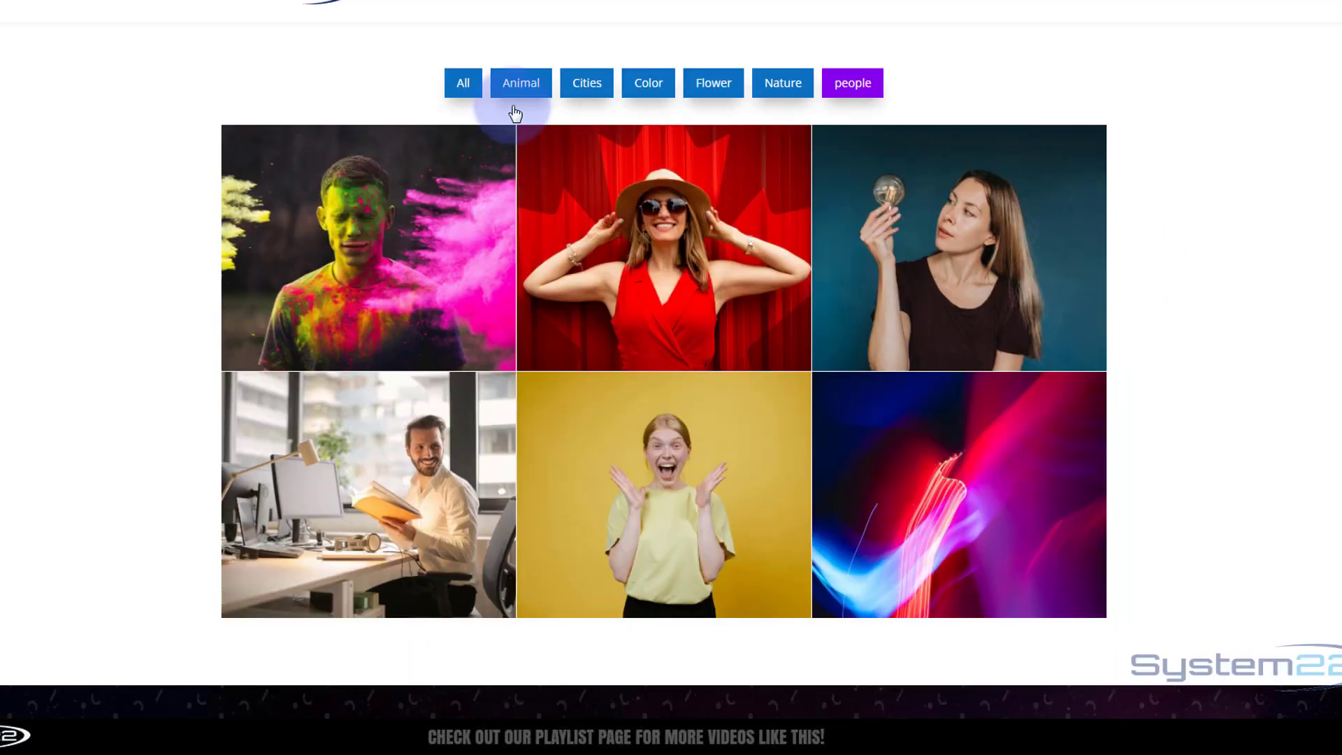
{"action": "left_click", "coordinate": [464, 85]}
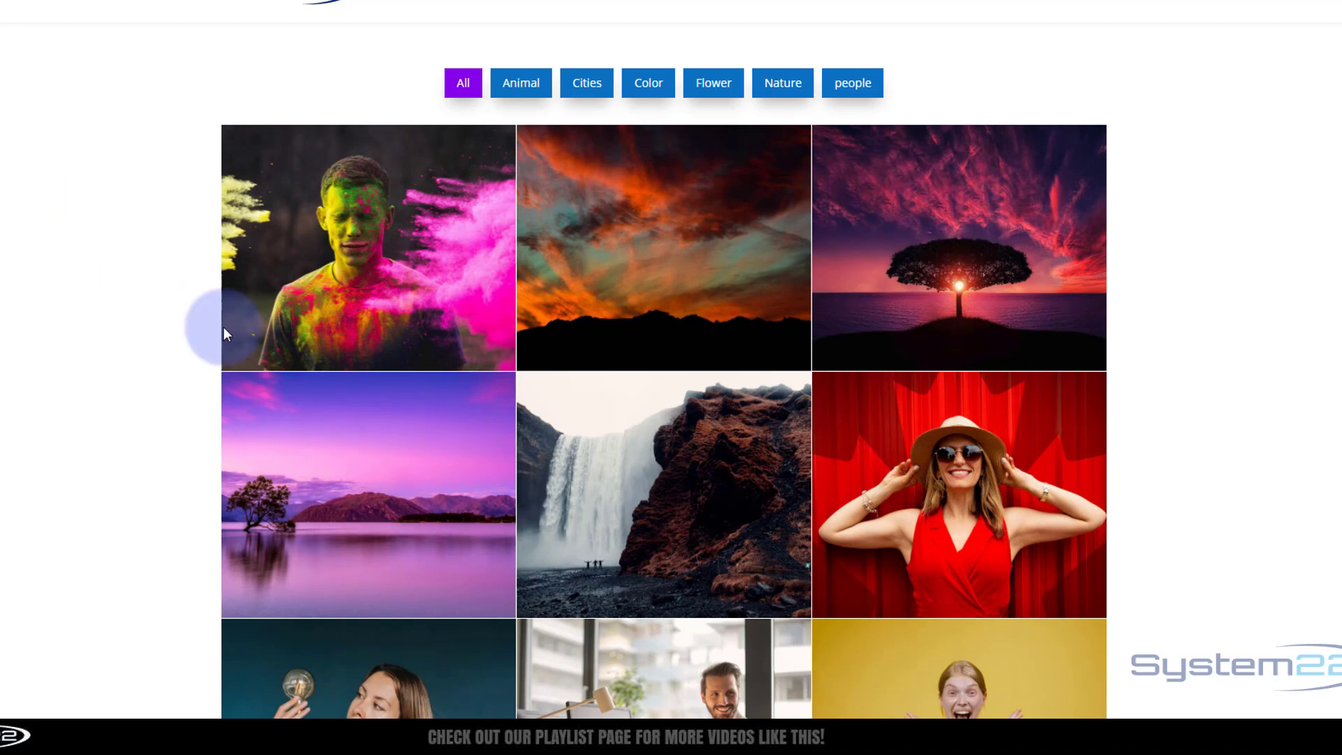
{"action": "scroll", "coordinate": [152, 269], "scroll_direction": "down", "scroll_amount": 5}
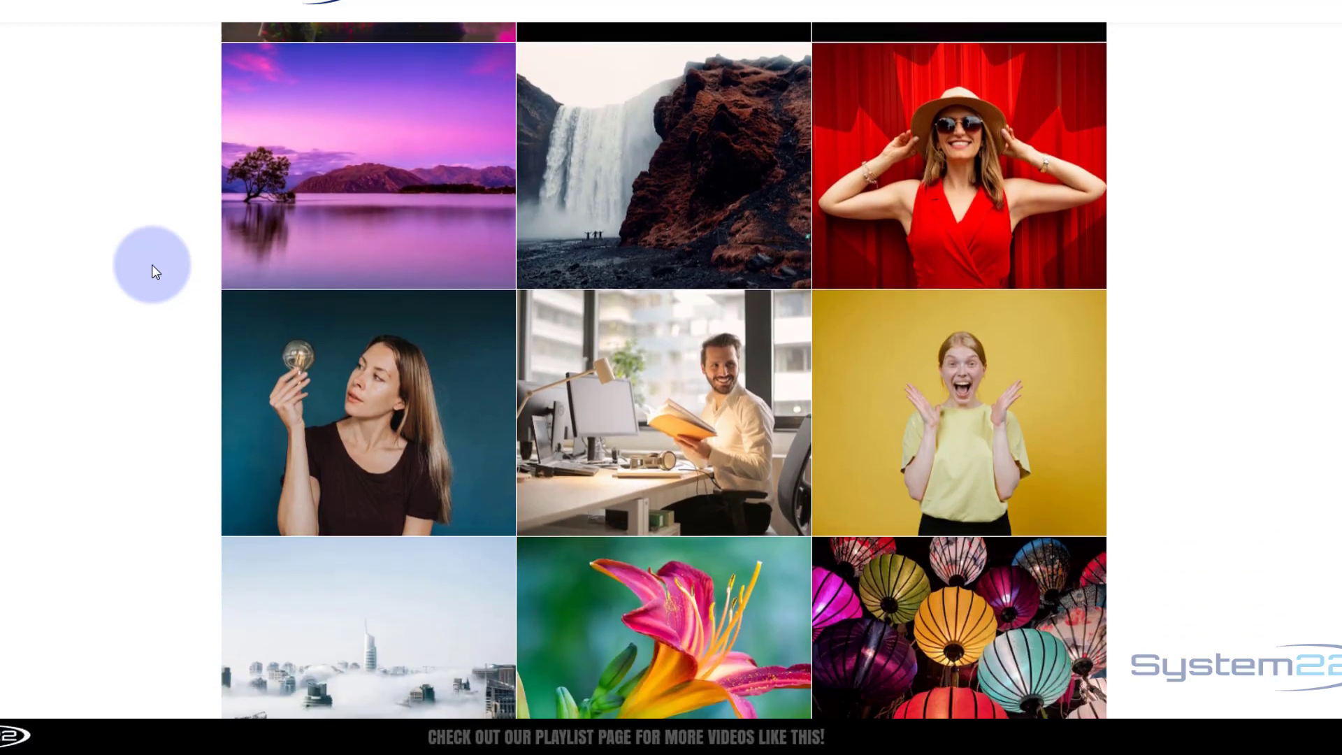
{"action": "scroll", "coordinate": [152, 264], "scroll_direction": "down", "scroll_amount": 6}
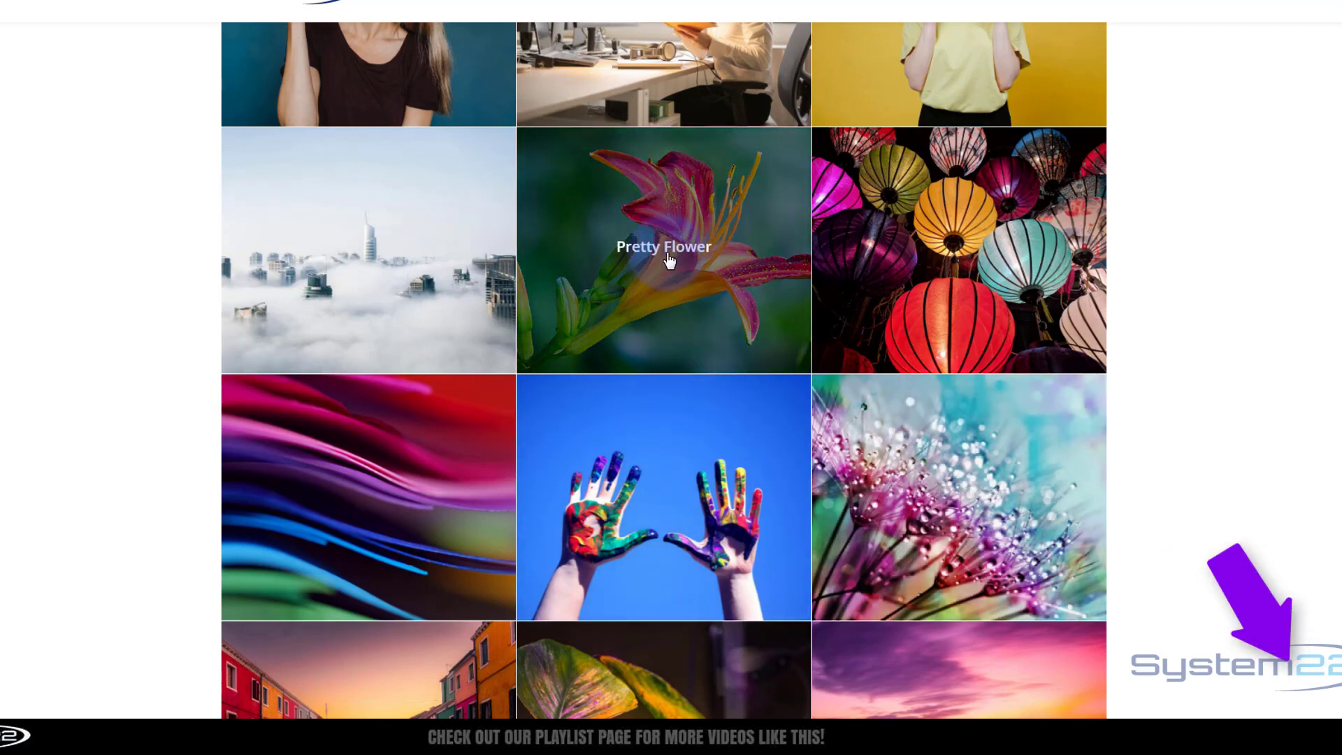
{"action": "scroll", "coordinate": [392, 263], "scroll_direction": "up", "scroll_amount": 2}
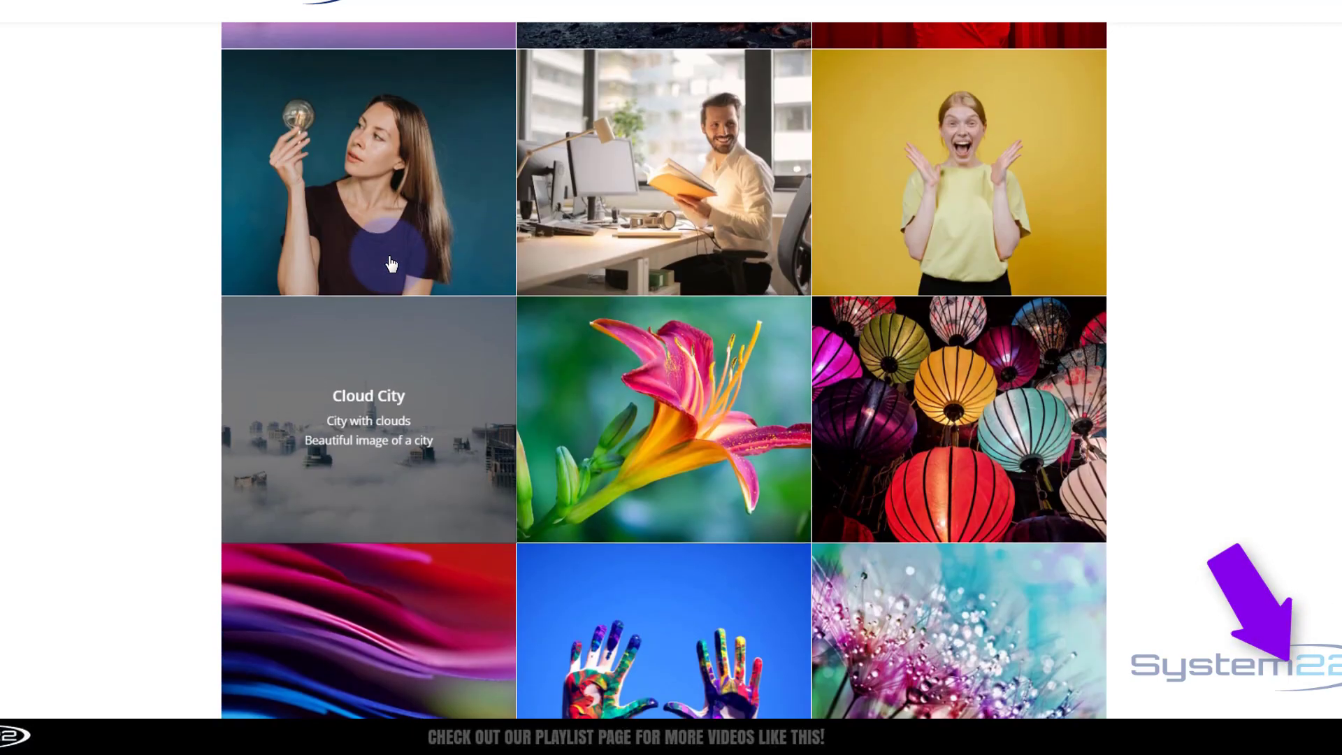
{"action": "scroll", "coordinate": [390, 263], "scroll_direction": "up", "scroll_amount": 3}
{"action": "scroll", "coordinate": [657, 386], "scroll_direction": "up", "scroll_amount": 1}
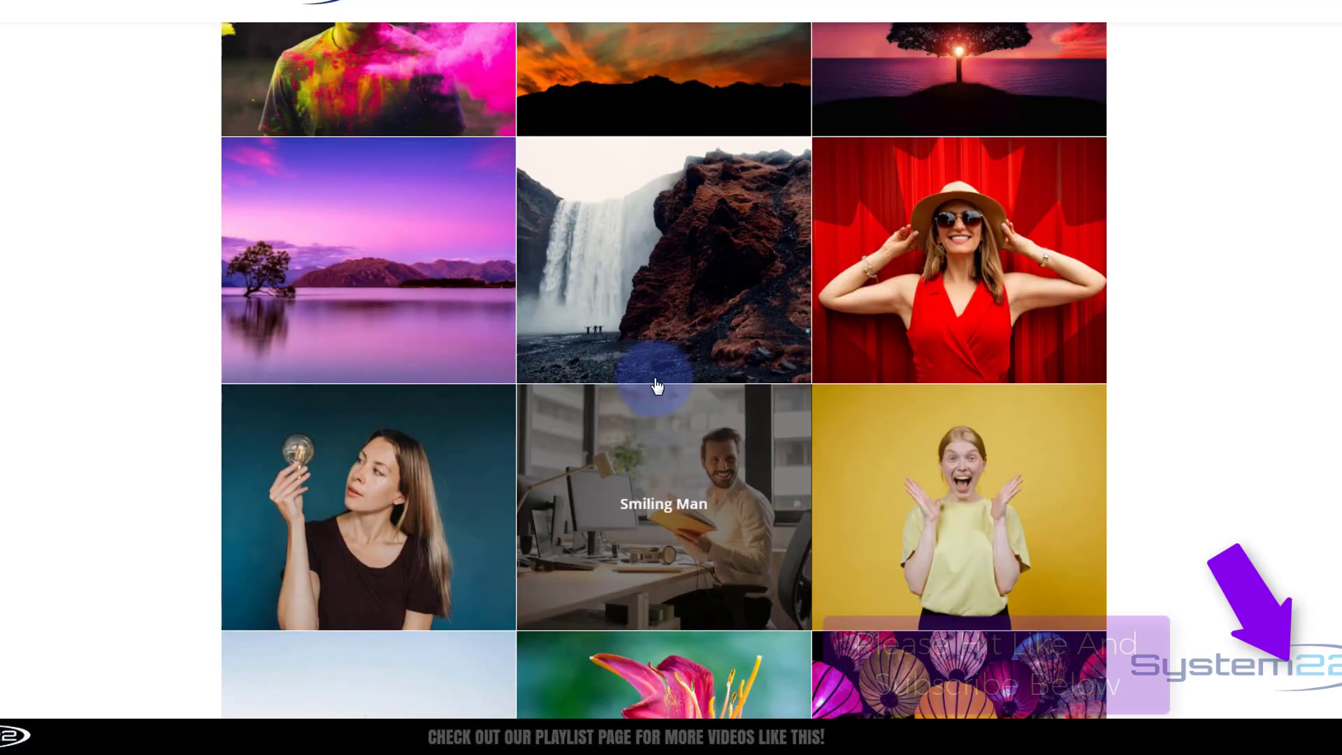
{"action": "scroll", "coordinate": [657, 386], "scroll_direction": "up", "scroll_amount": 1}
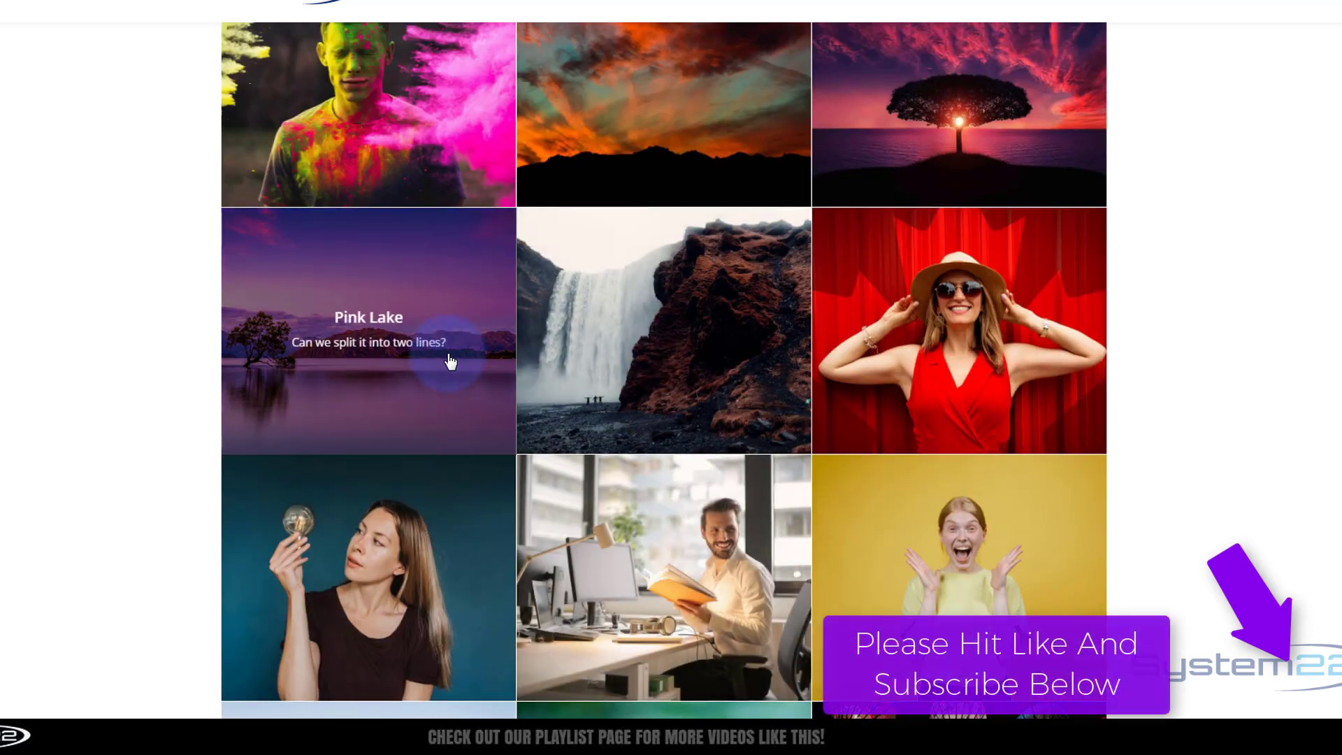
{"action": "scroll", "coordinate": [797, 381], "scroll_direction": "up", "scroll_amount": 2}
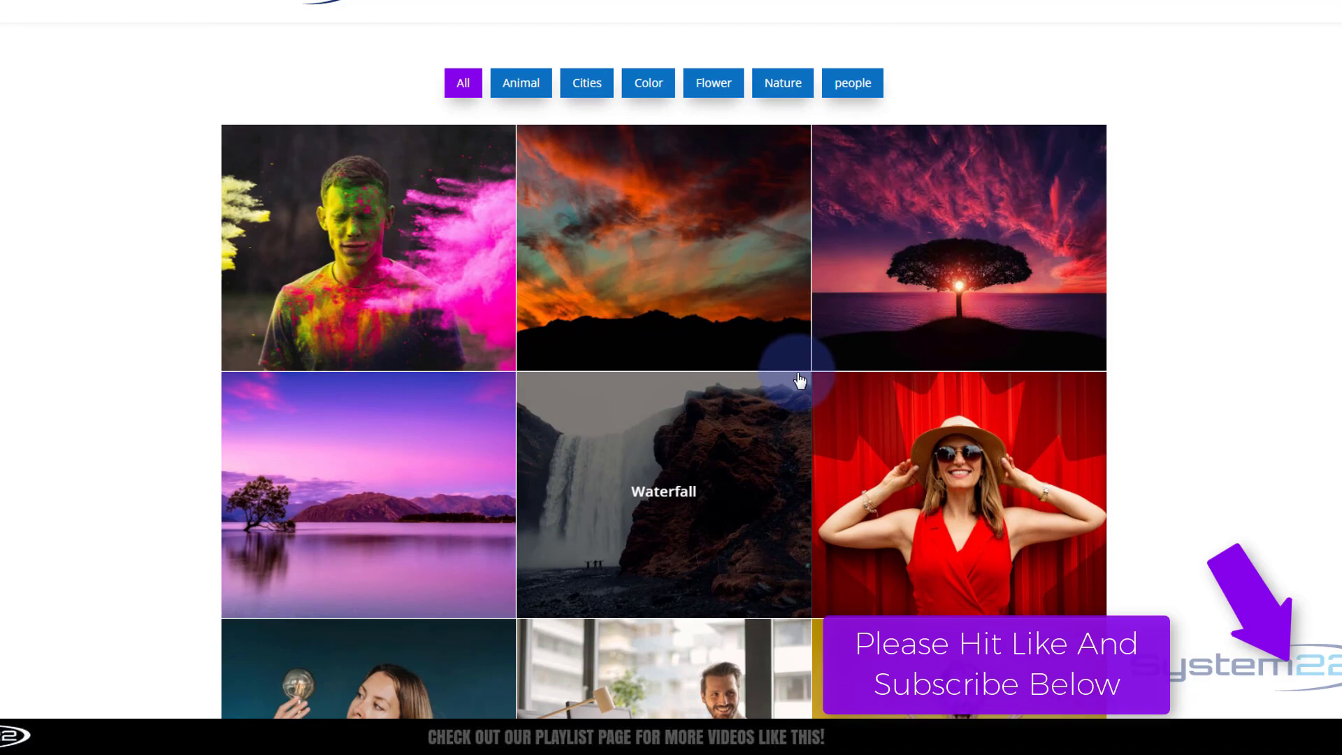
{"action": "left_click", "coordinate": [898, 283]}
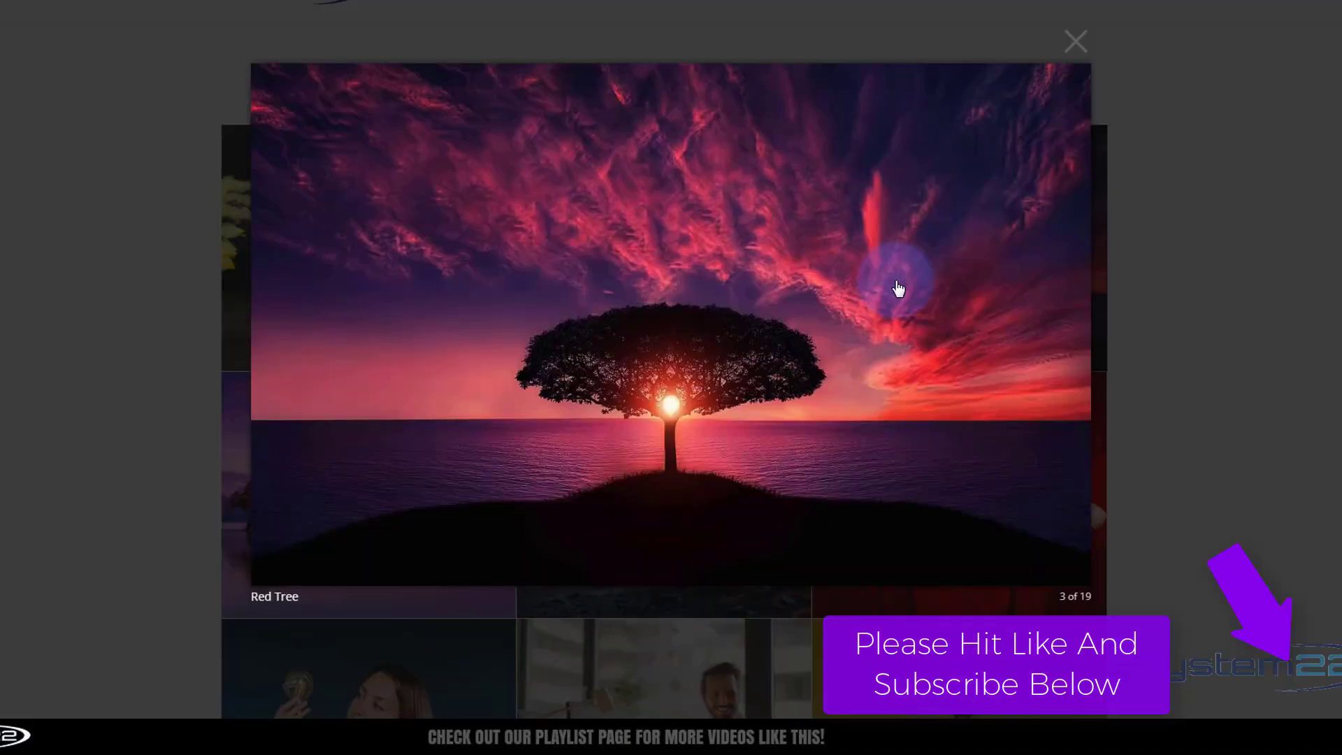
{"action": "left_click", "coordinate": [1075, 38]}
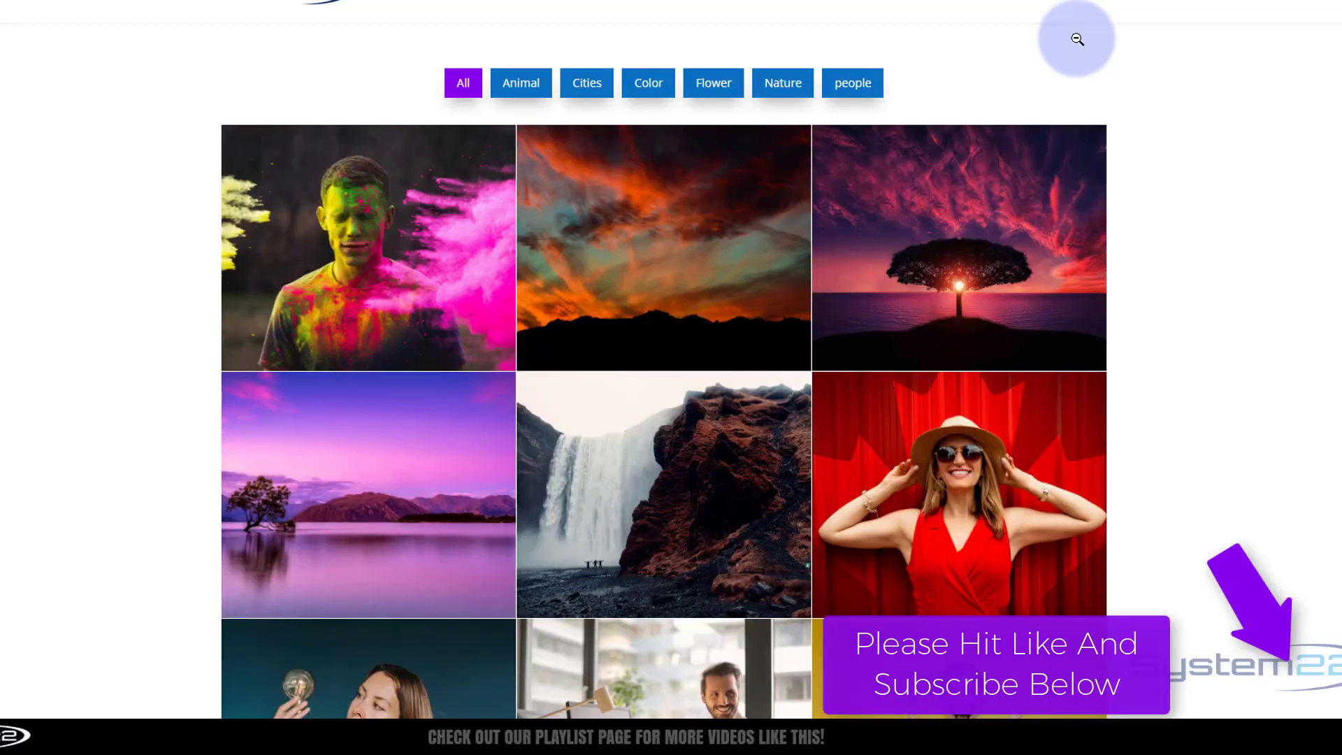